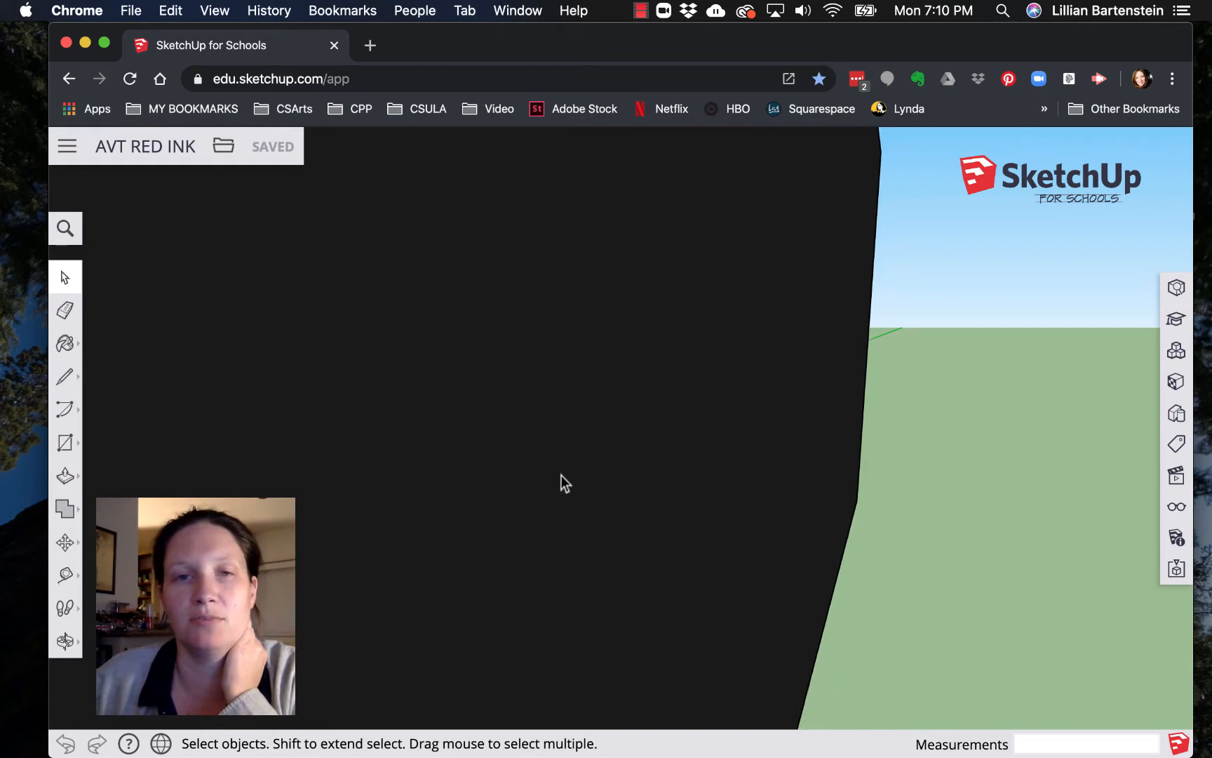
Step: Examine the theatre interior from above, including the tiled stage floor, the newspaper-textured flat and the seating rows
middle_drag(322, 391, 262, 430)
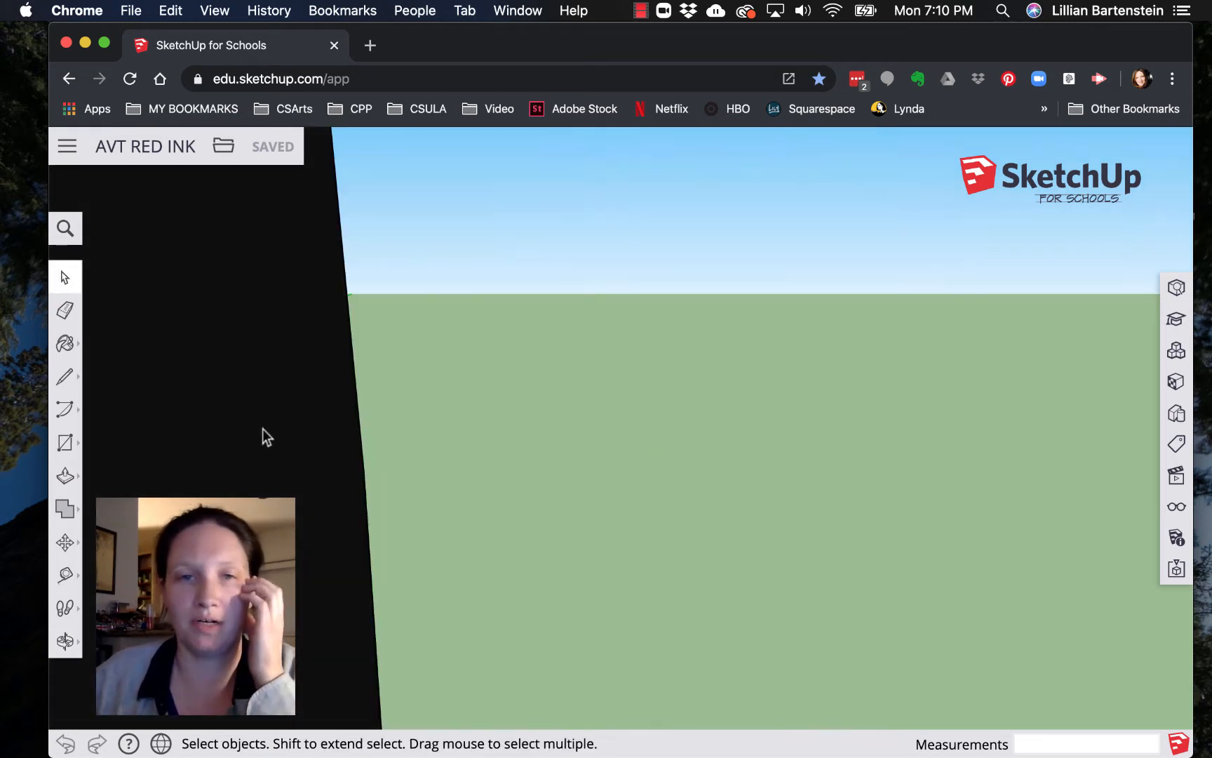
scroll(293, 427, down, 5)
scroll(179, 484, down, 8)
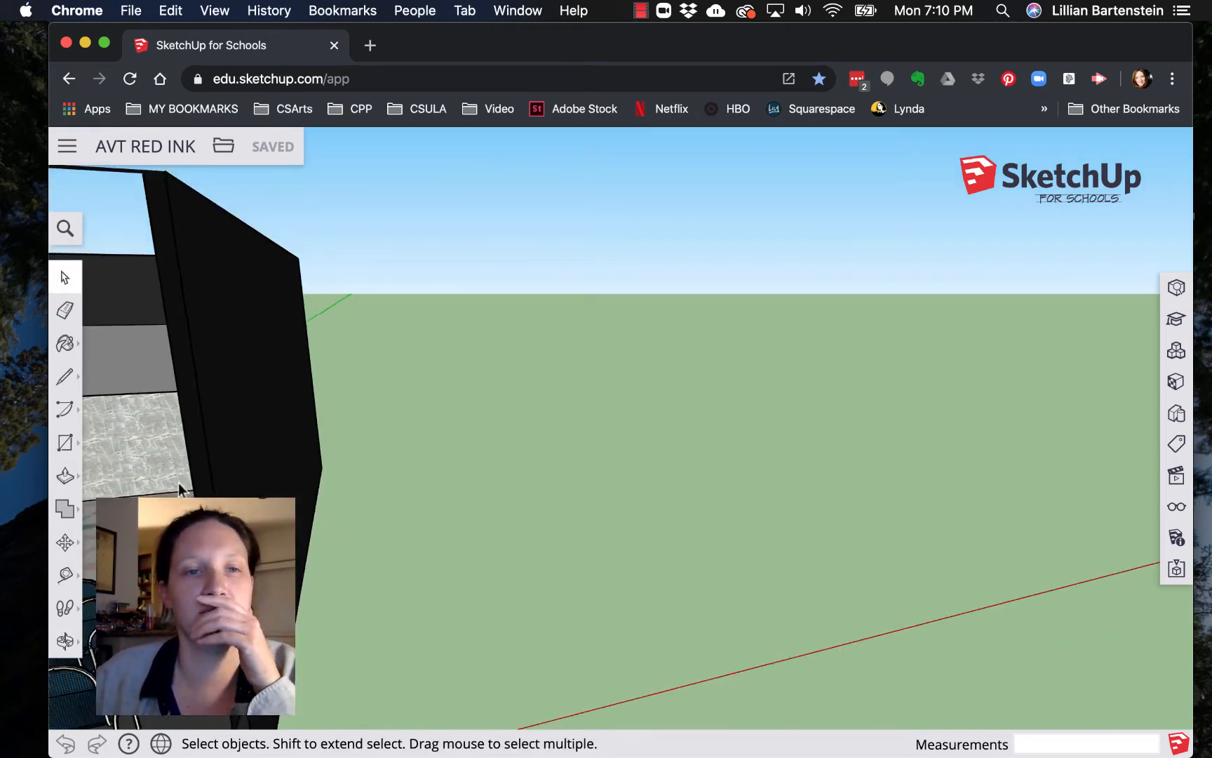
middle_drag(145, 462, 454, 471)
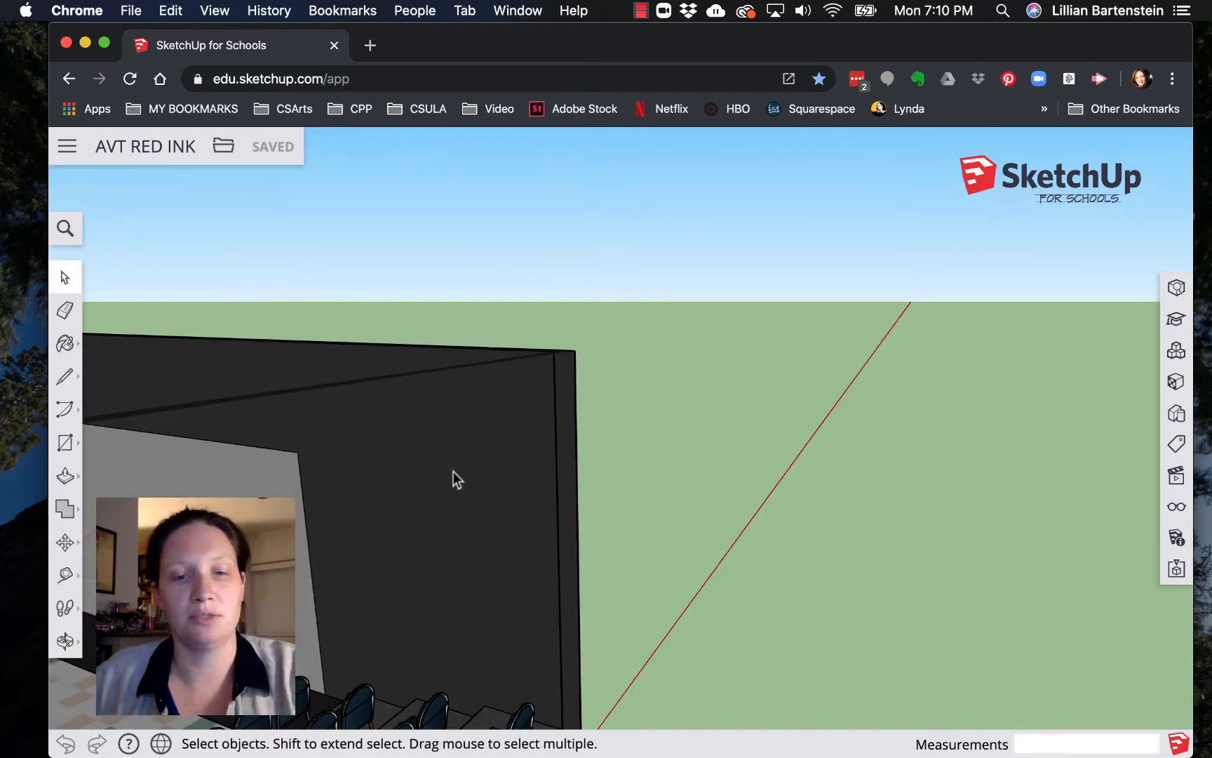
key(h)
drag(259, 491, 740, 325)
middle_drag(757, 362, 280, 510)
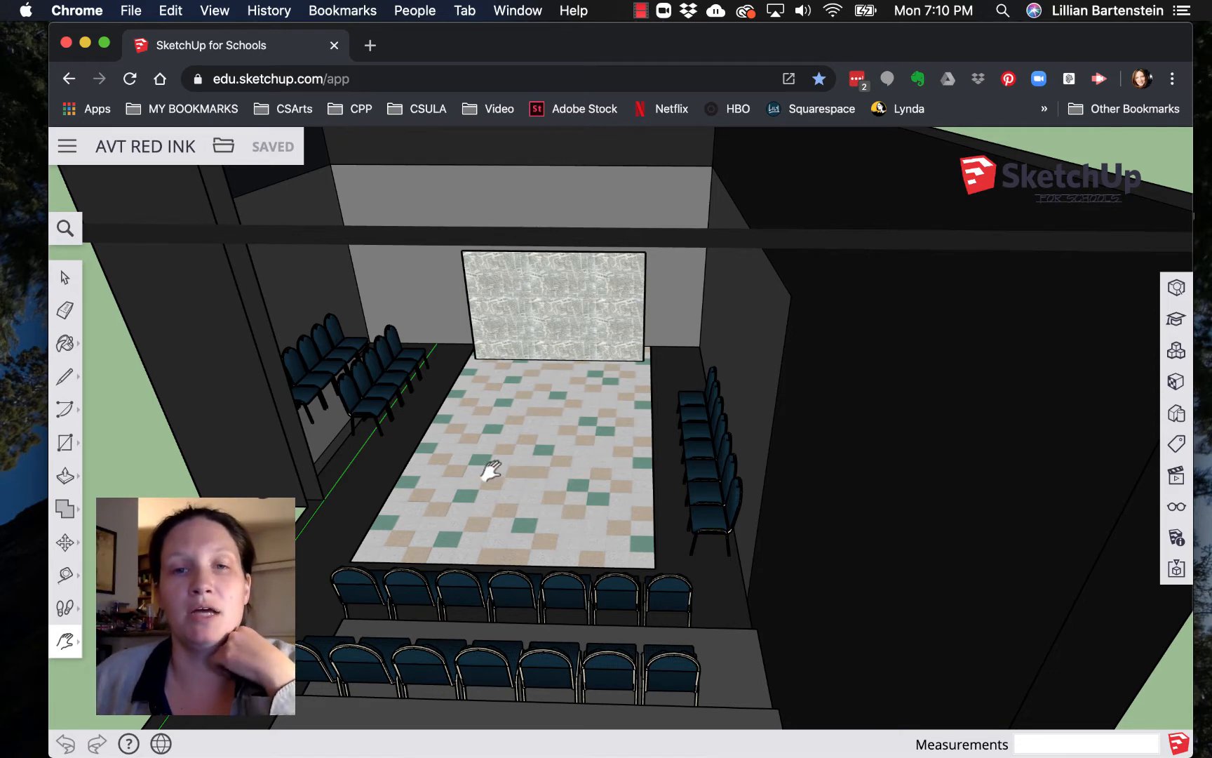
middle_drag(440, 503, 536, 590)
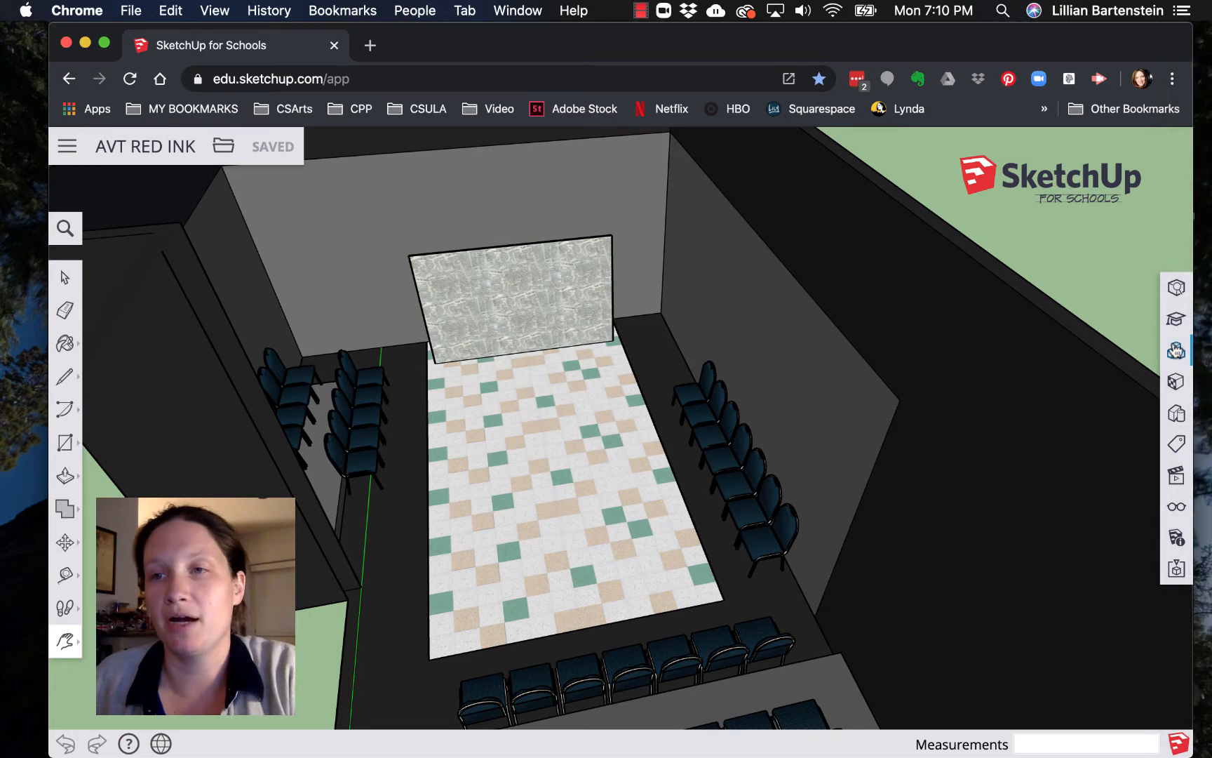
Step: Search the online component library for "navy chair"
click(1176, 287)
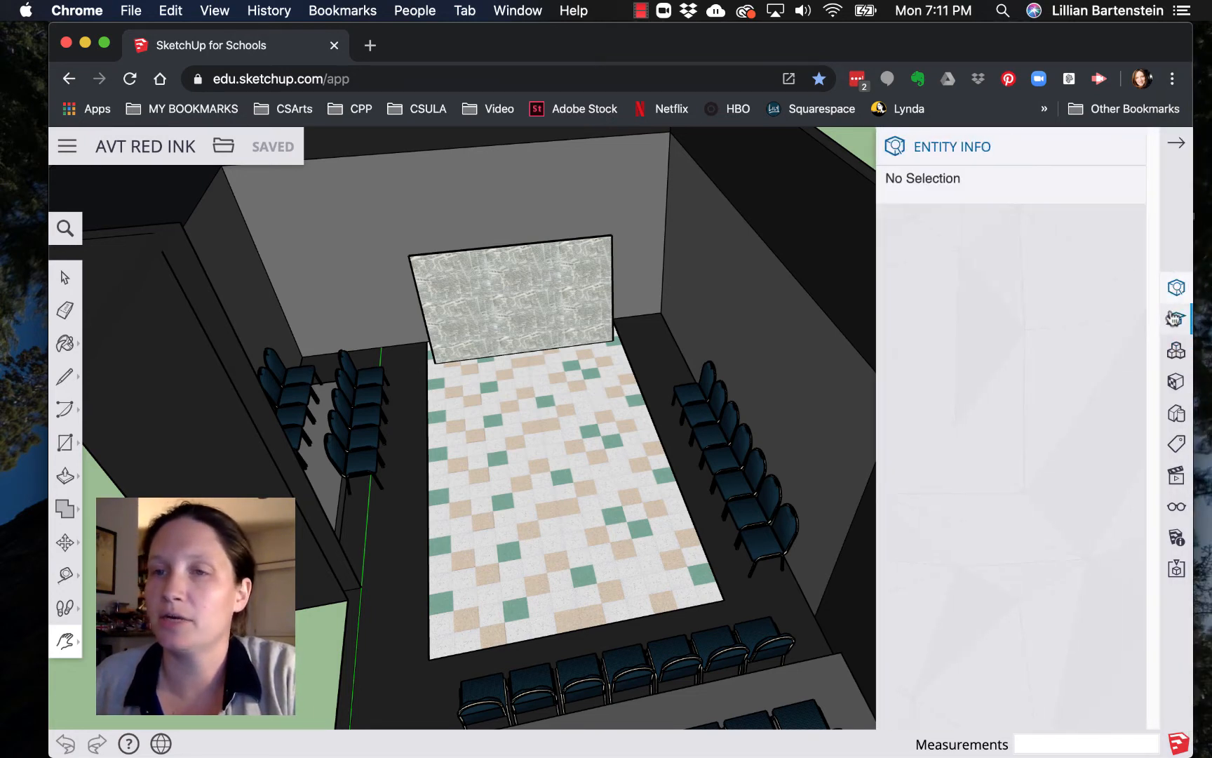
click(1176, 351)
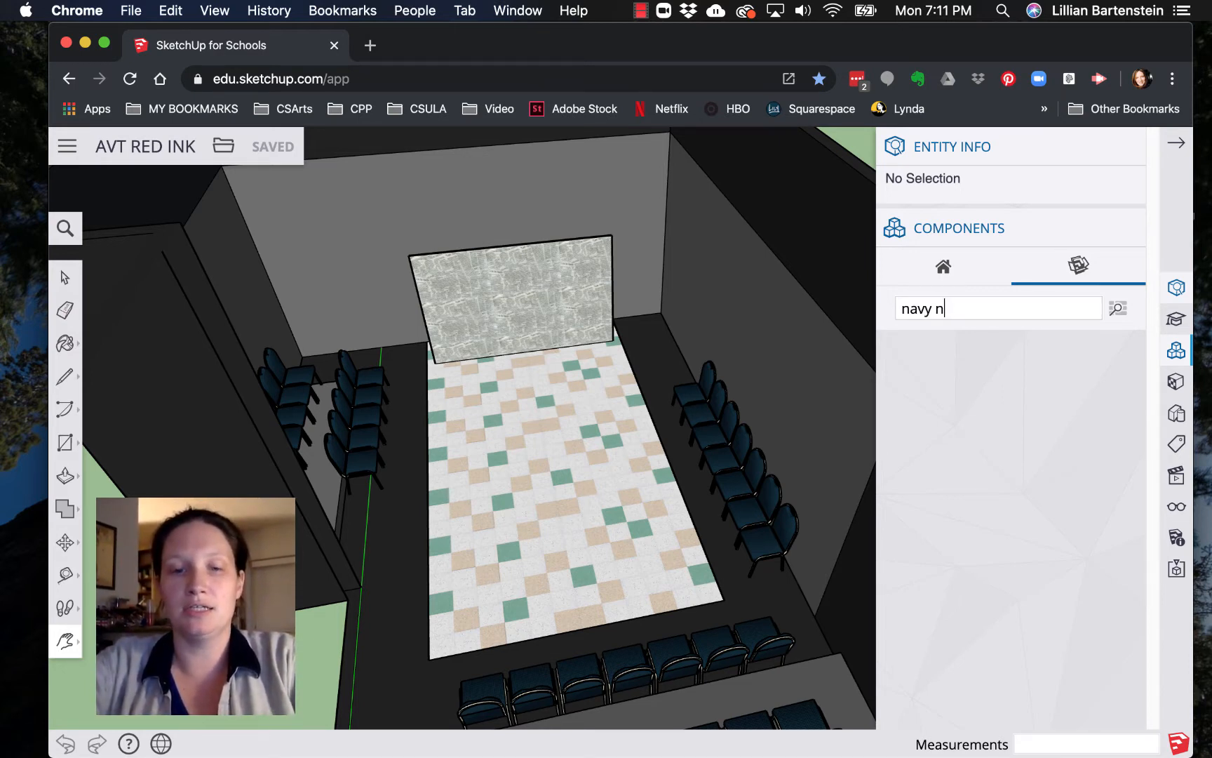
text(navy chair)
key(Return)
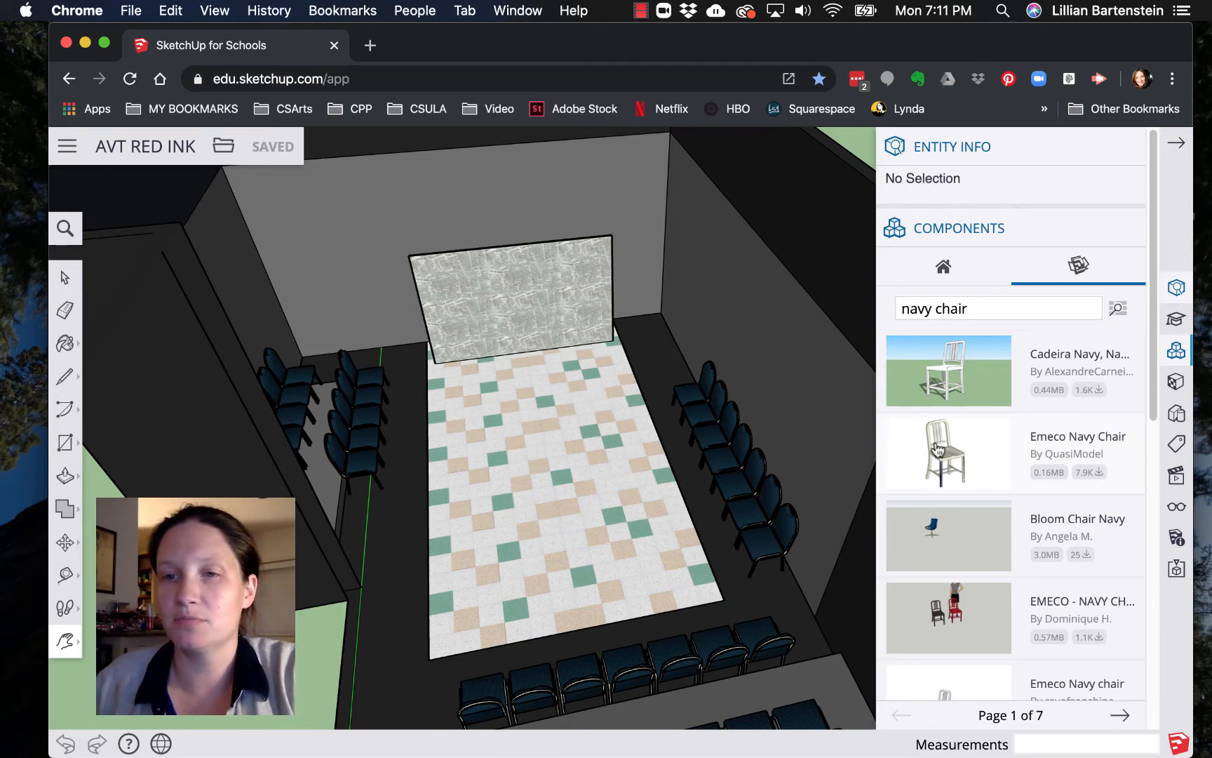
Step: Place the 0.16 MB Emeco Navy Chair on the tiled stage floor near the textured flat and check its scale
click(941, 449)
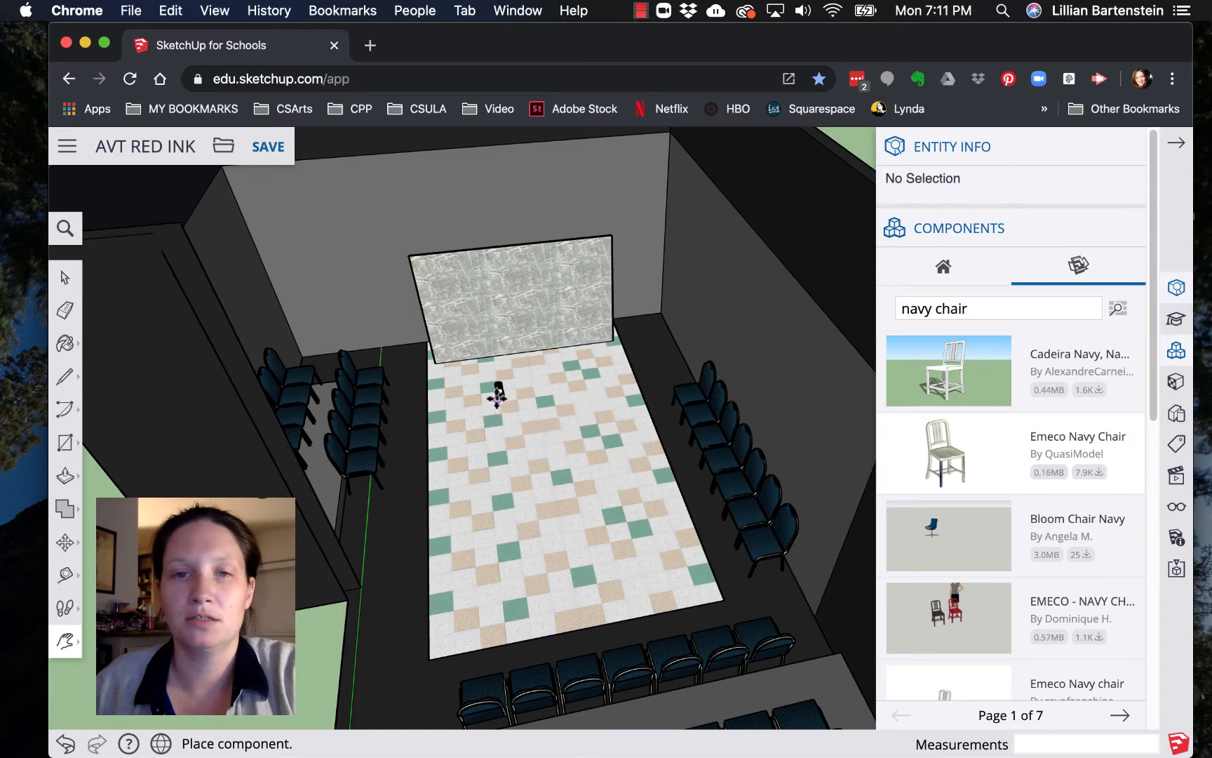
click(497, 397)
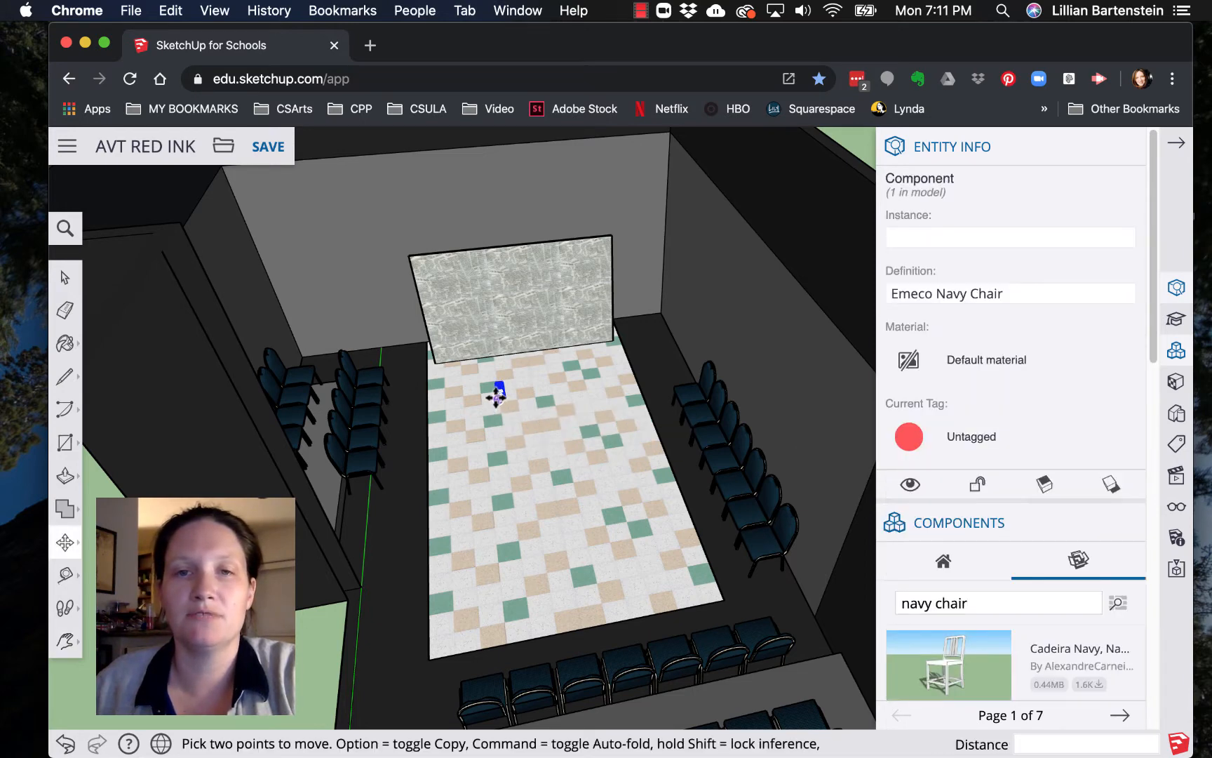
scroll(497, 397, up, 3)
scroll(496, 396, up, 8)
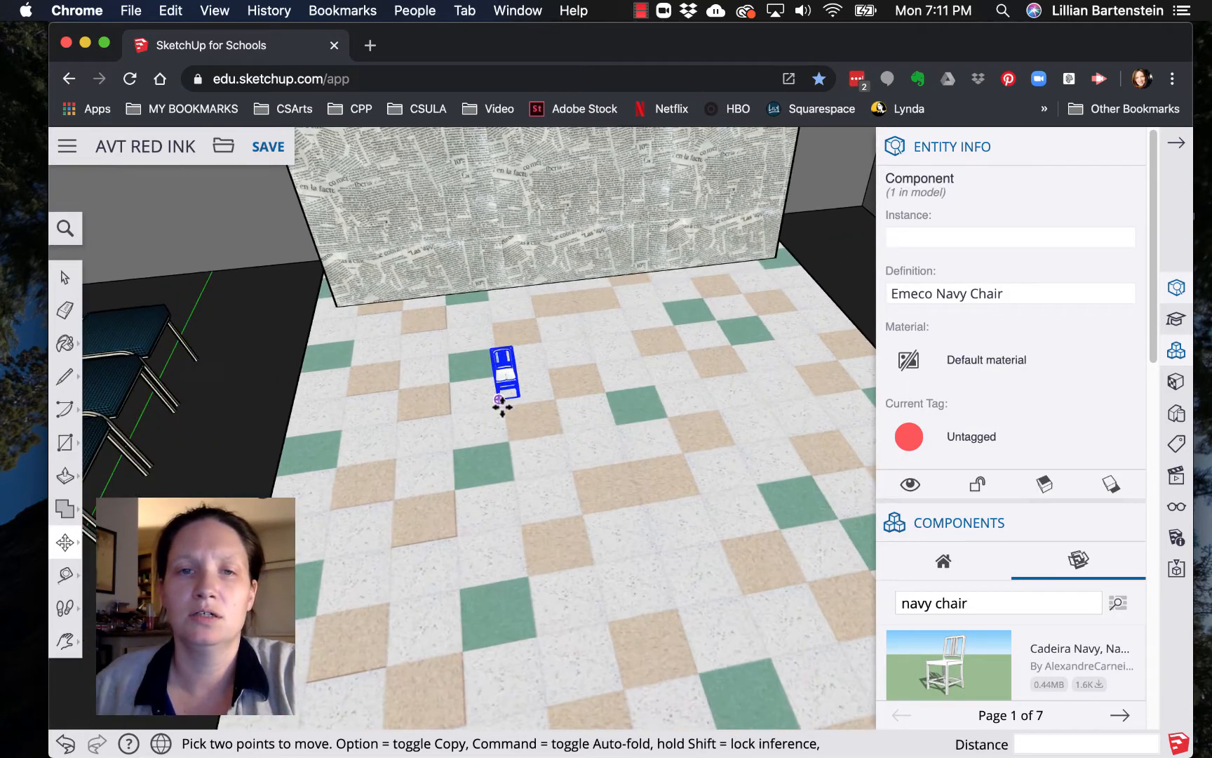
scroll(527, 412, up, 6)
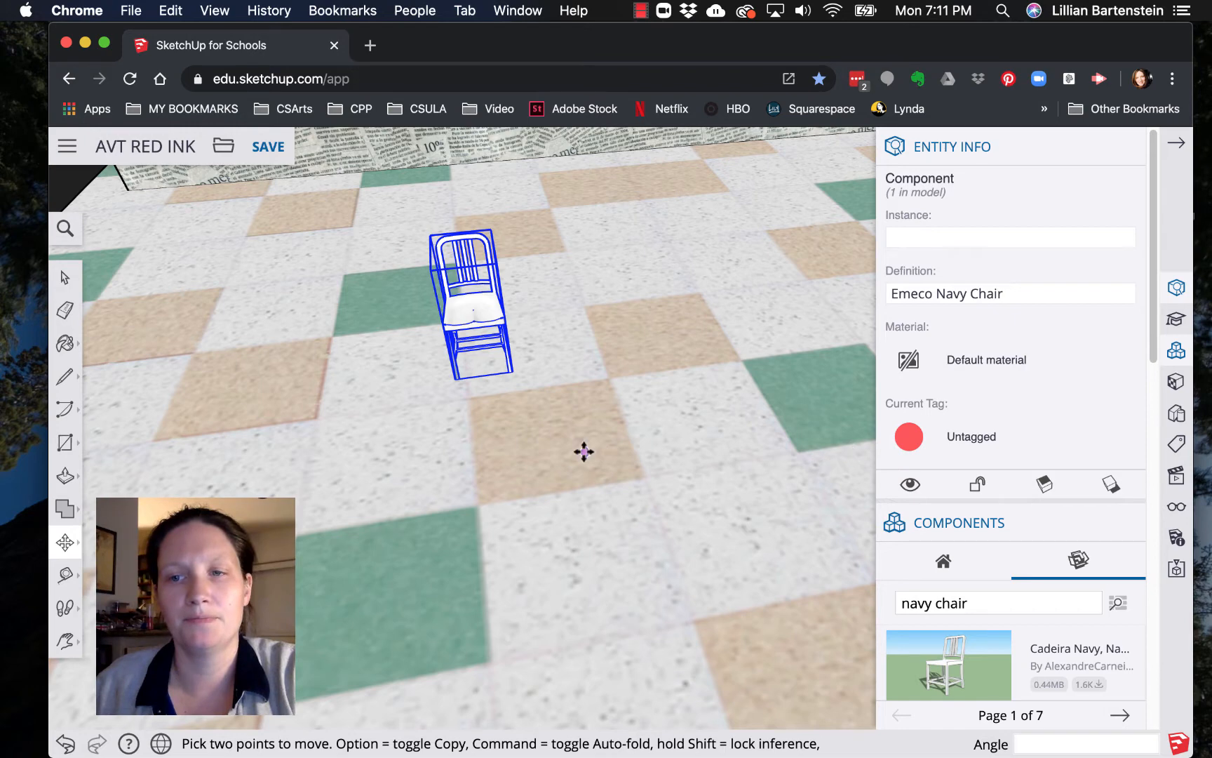
scroll(586, 473, down, 8)
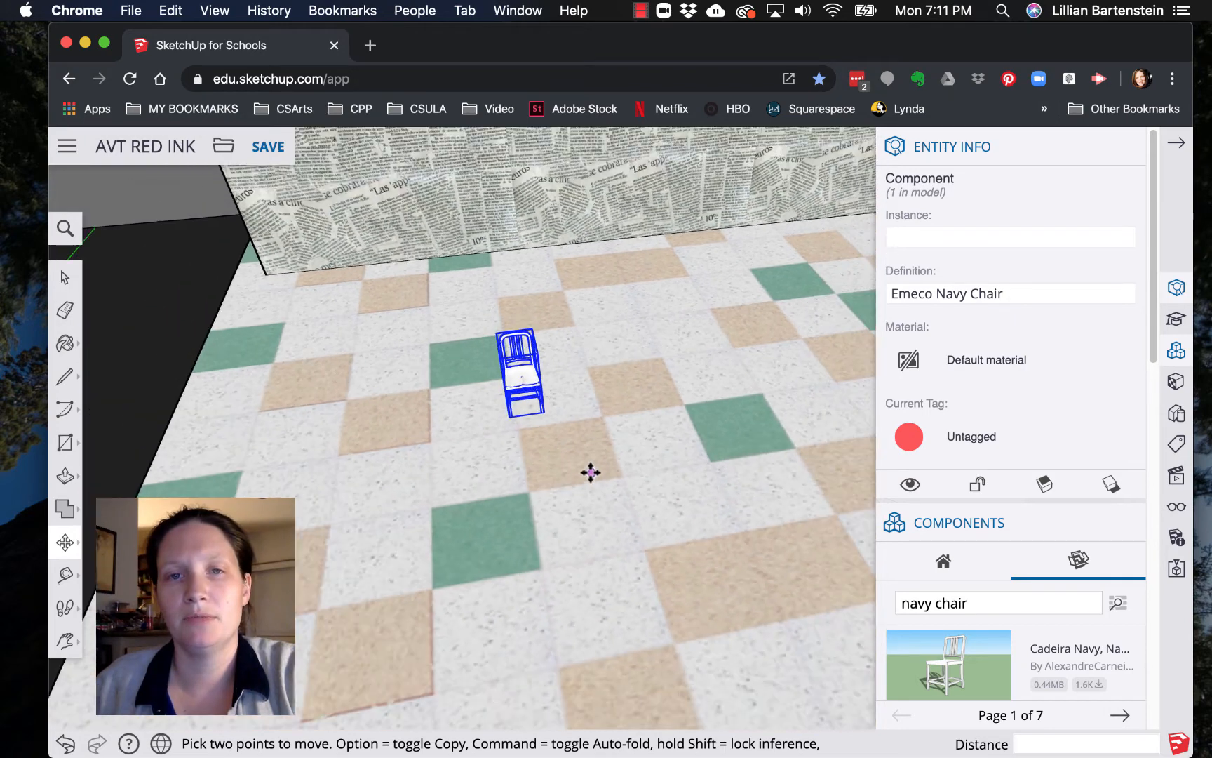
scroll(591, 473, down, 10)
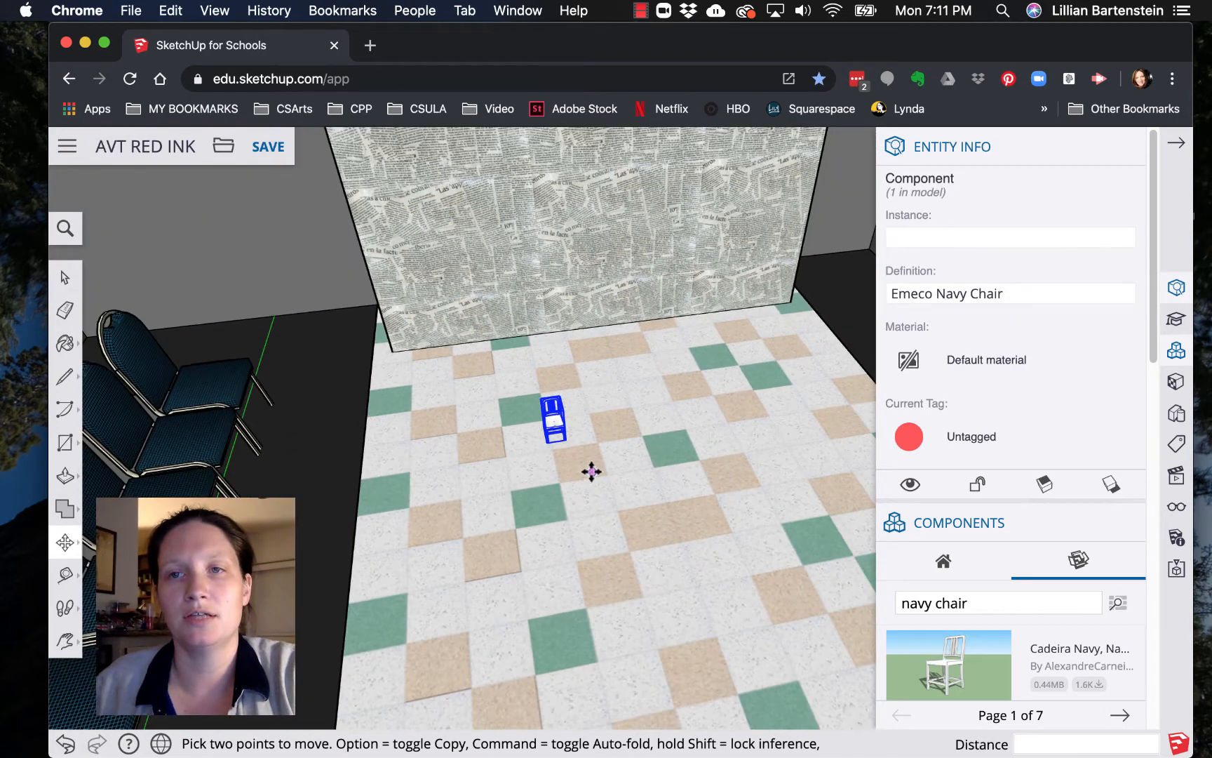
scroll(591, 472, down, 5)
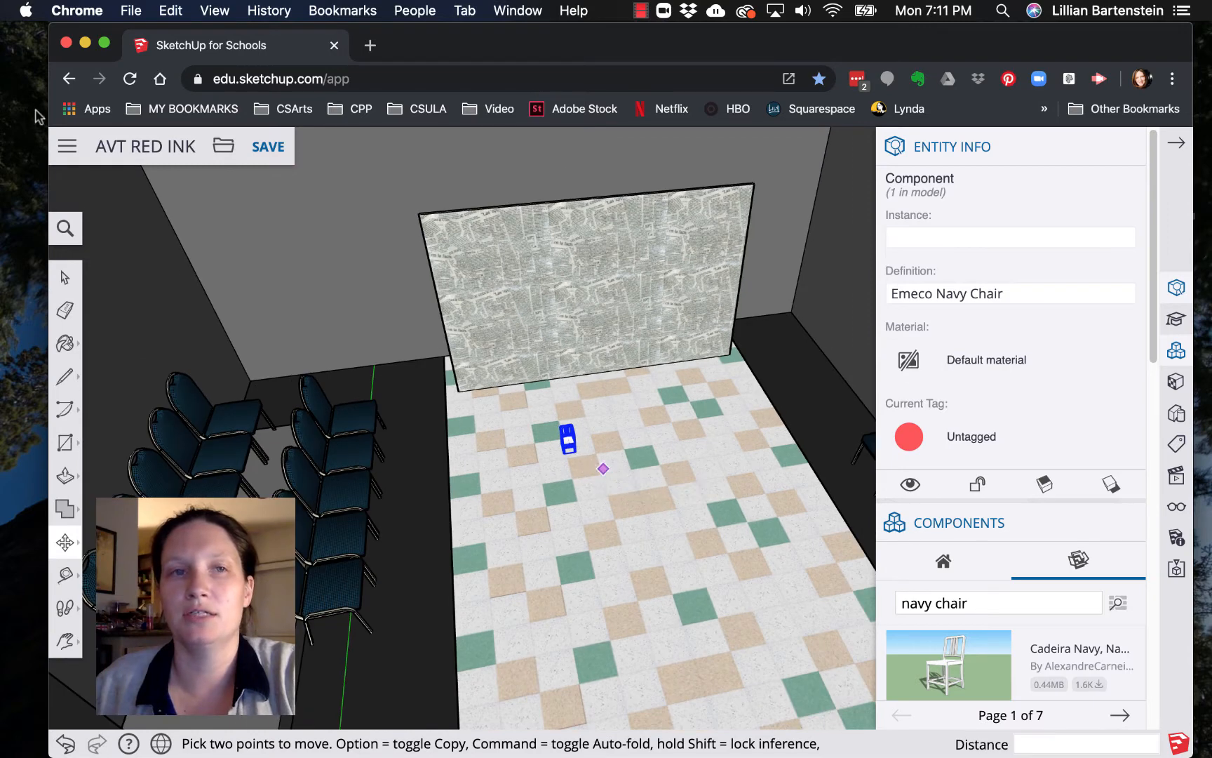
Step: Place the Cadeira Navy chair from the search results on the tiled stage floor beside the first chair
click(69, 79)
click(664, 291)
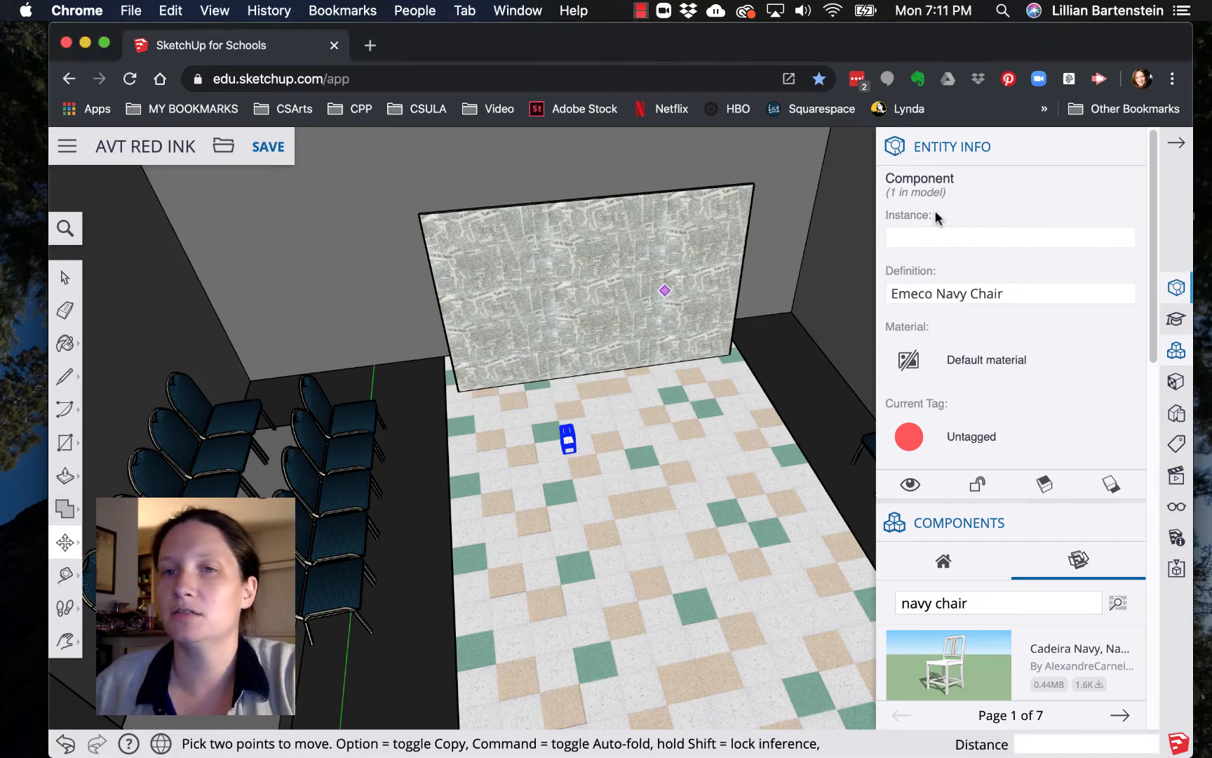
scroll(962, 231, down, 6)
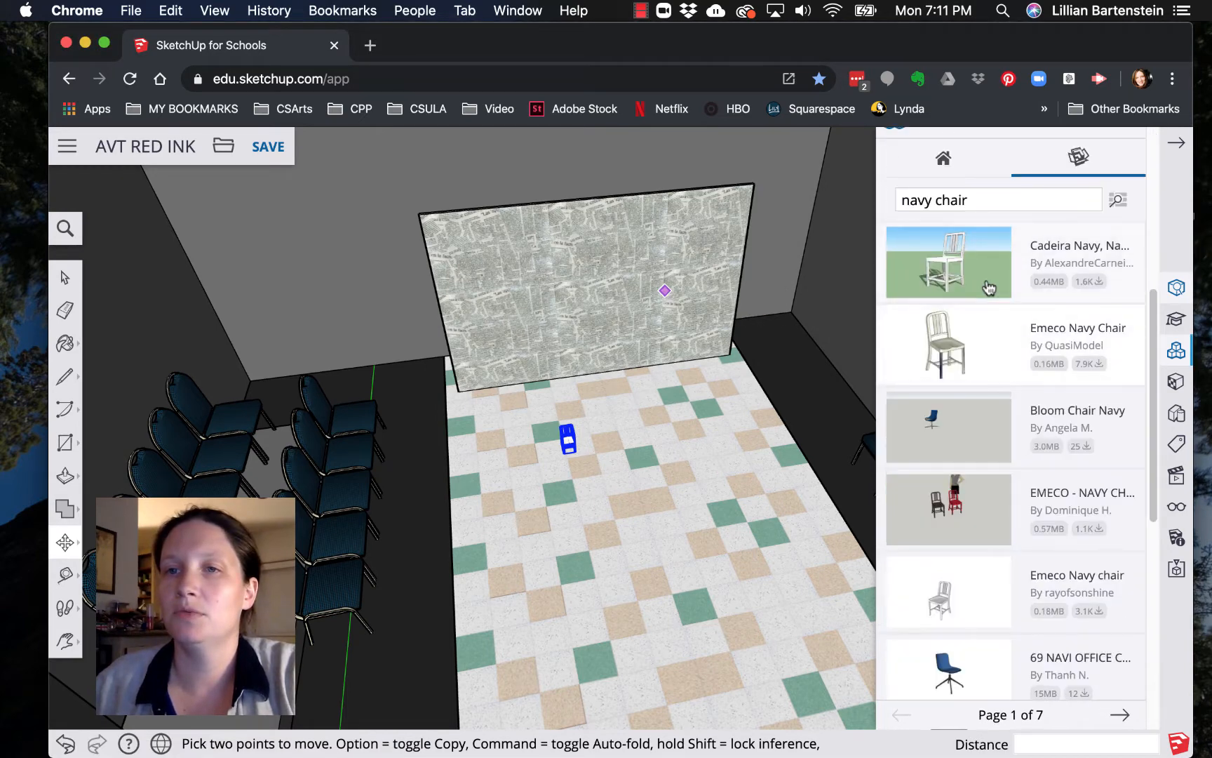
click(938, 270)
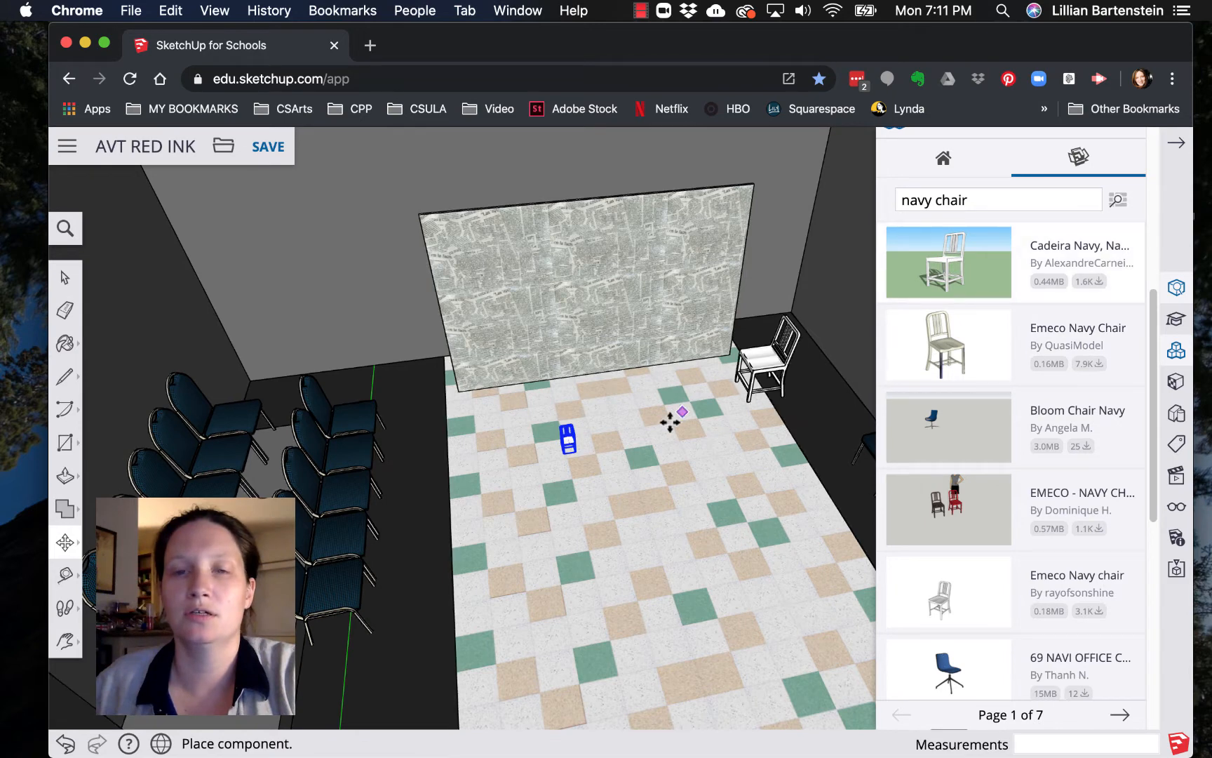
click(630, 437)
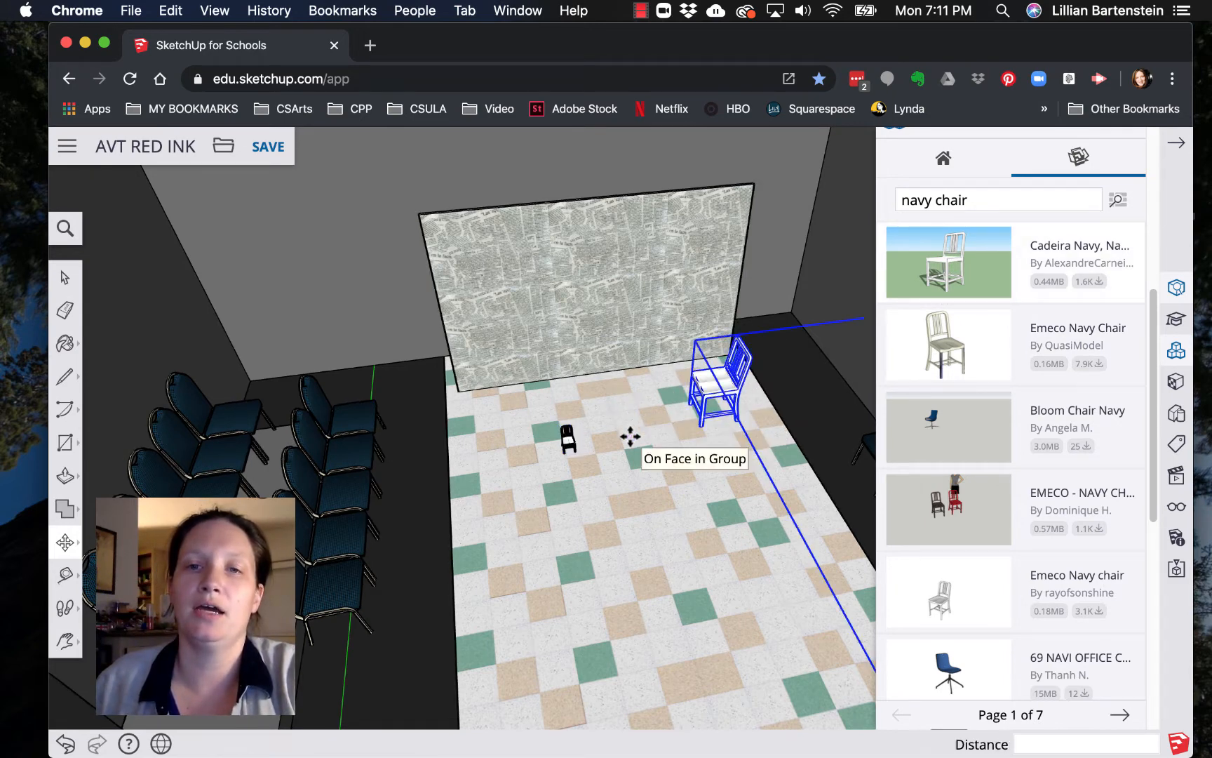
Step: Examine the extents of the selected Cadeira Navy chair's bounding box around the theatre from several angles
scroll(670, 443, down, 2)
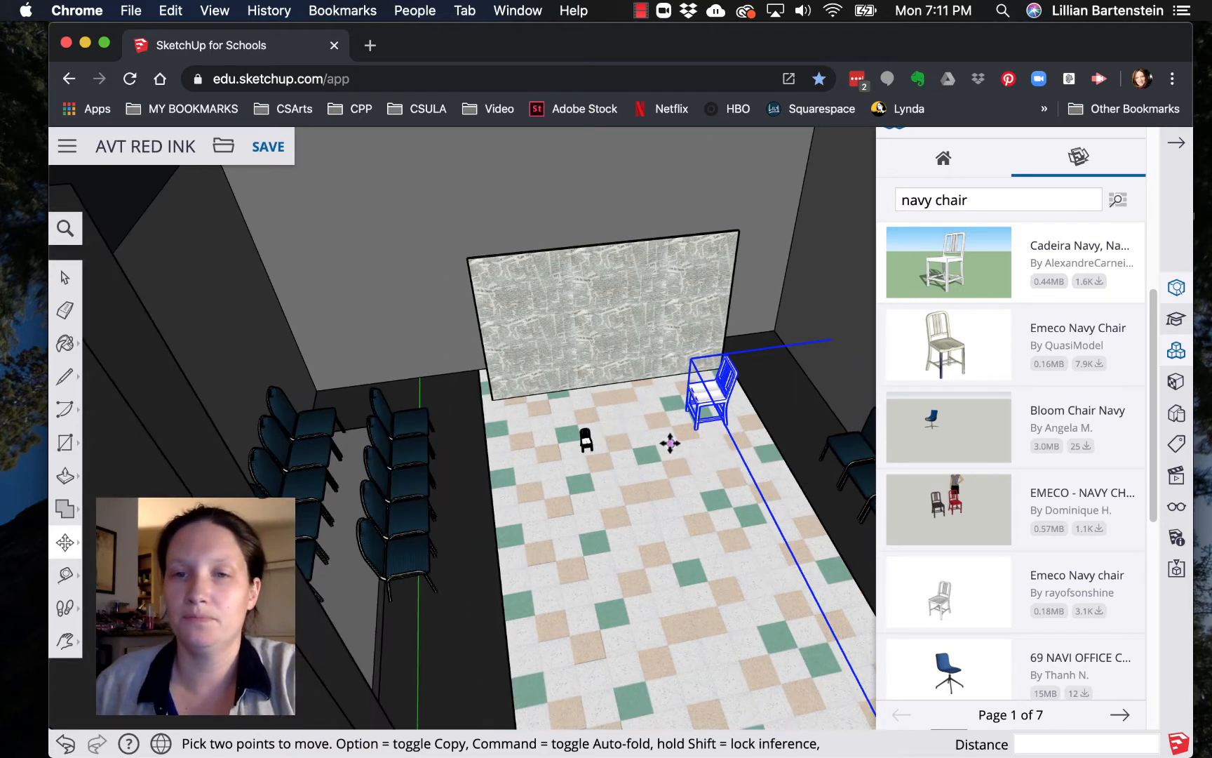
scroll(670, 444, down, 5)
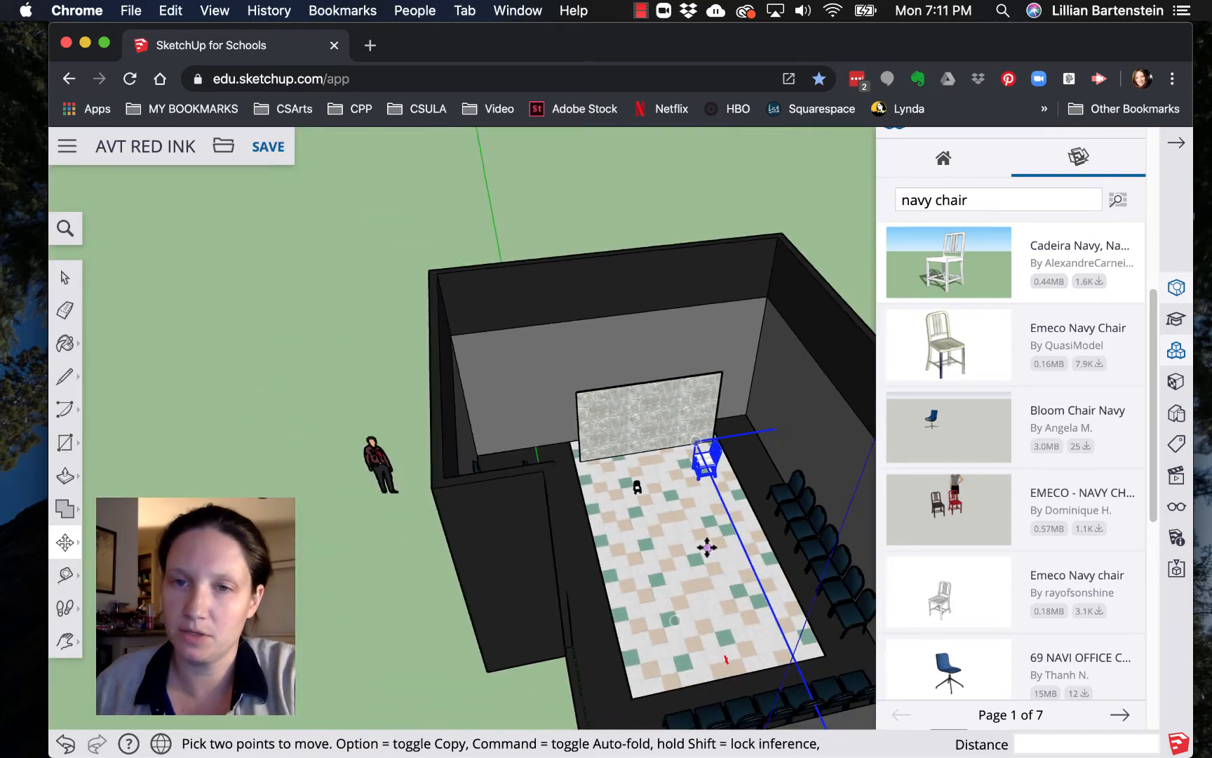
scroll(707, 547, down, 3)
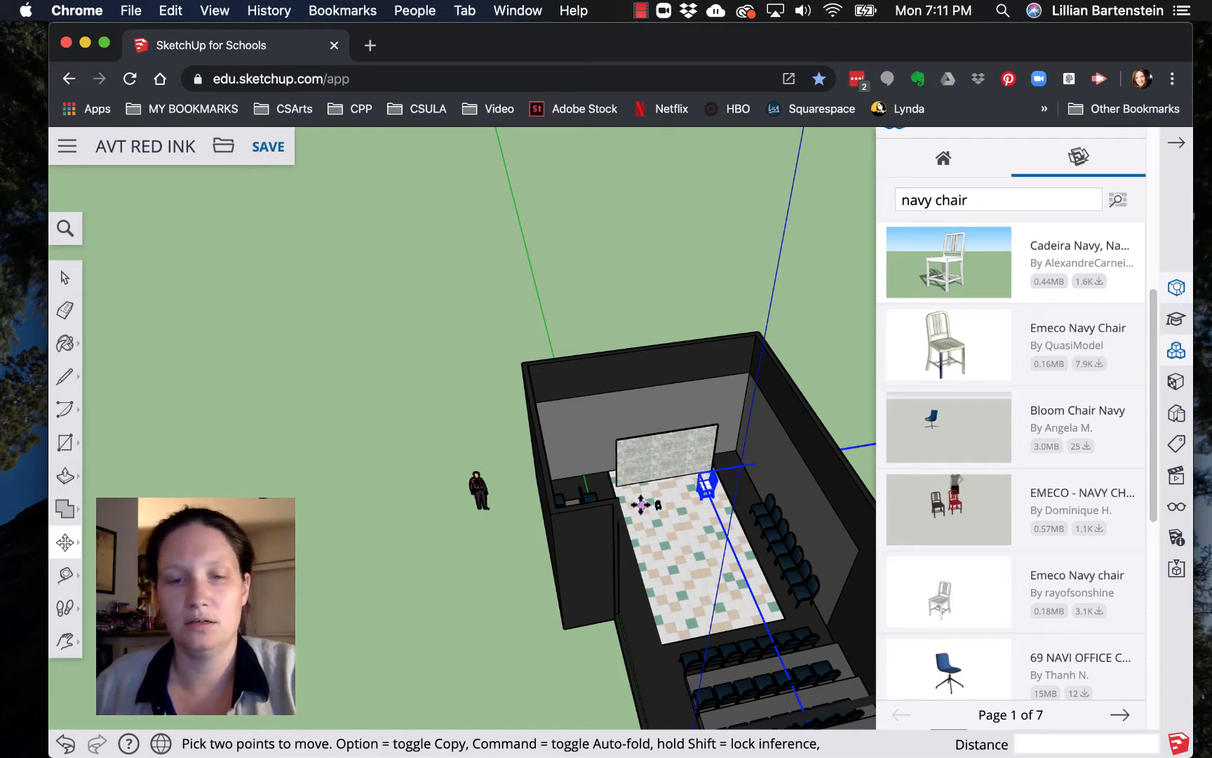
key(space)
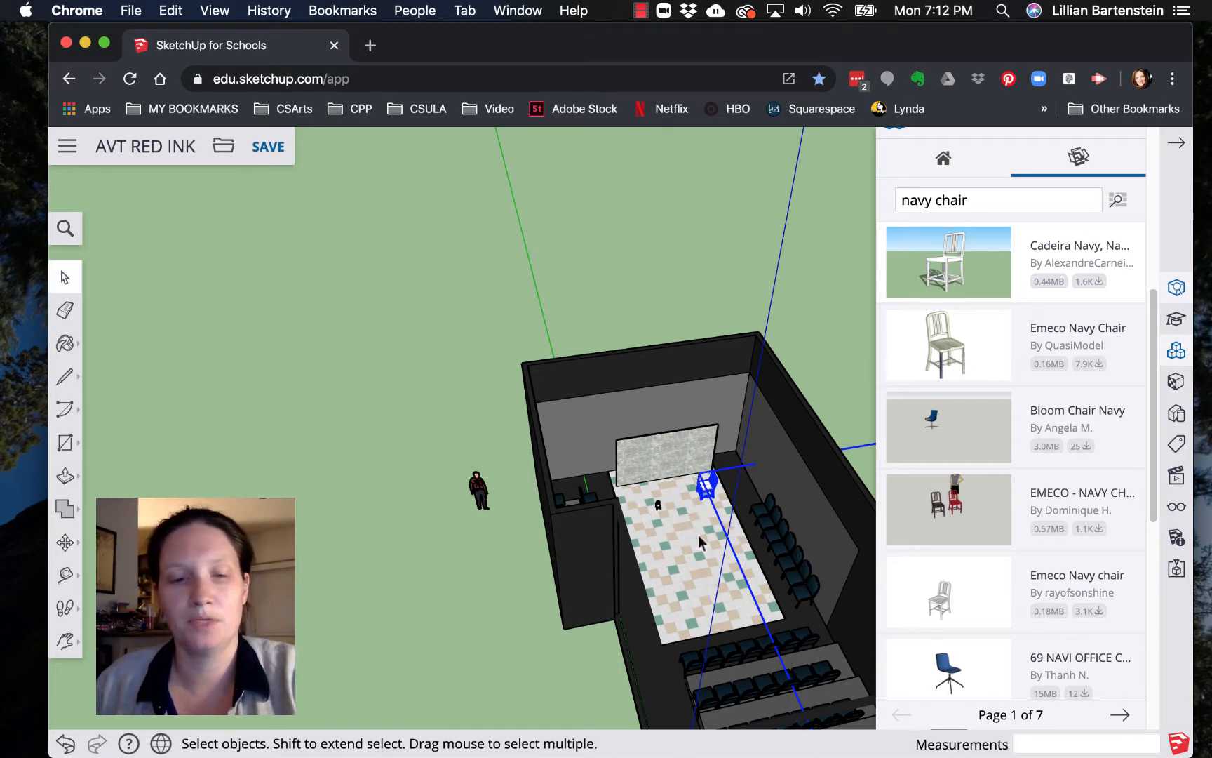
key(h)
drag(698, 534, 303, 344)
key(o)
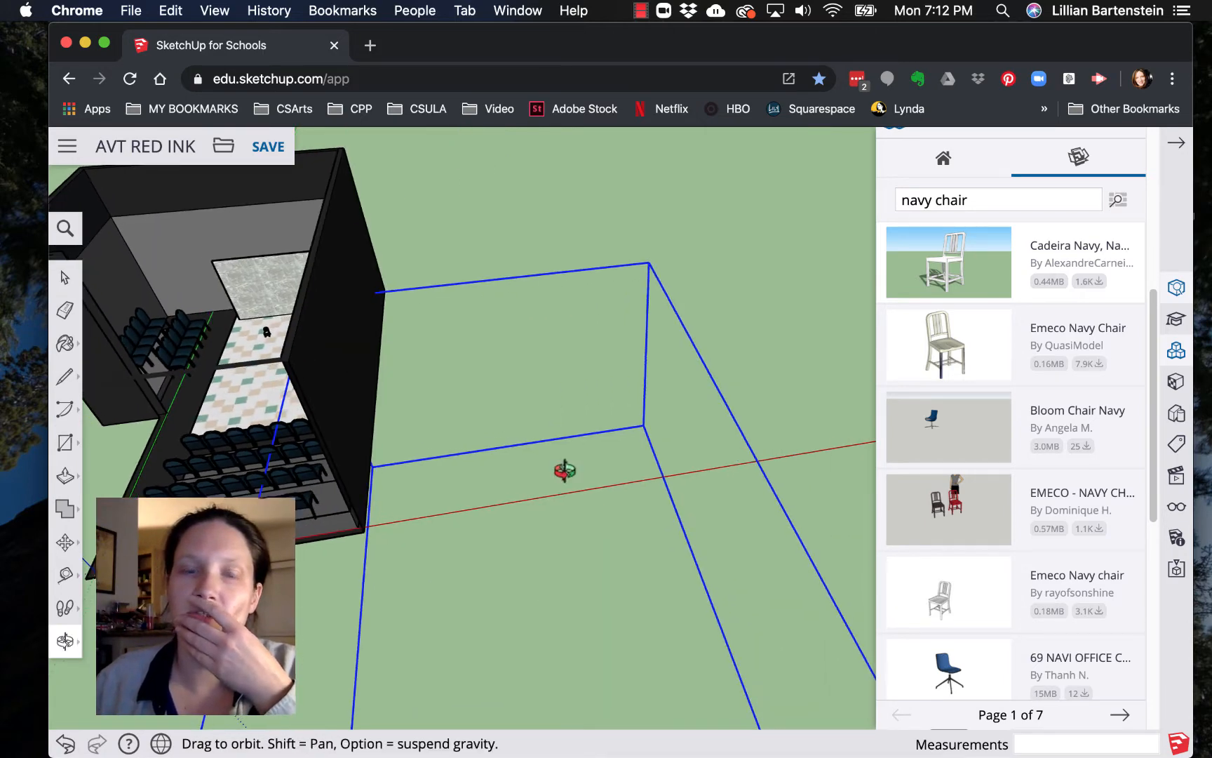
drag(564, 471, 580, 168)
key(h)
scroll(510, 482, down, 5)
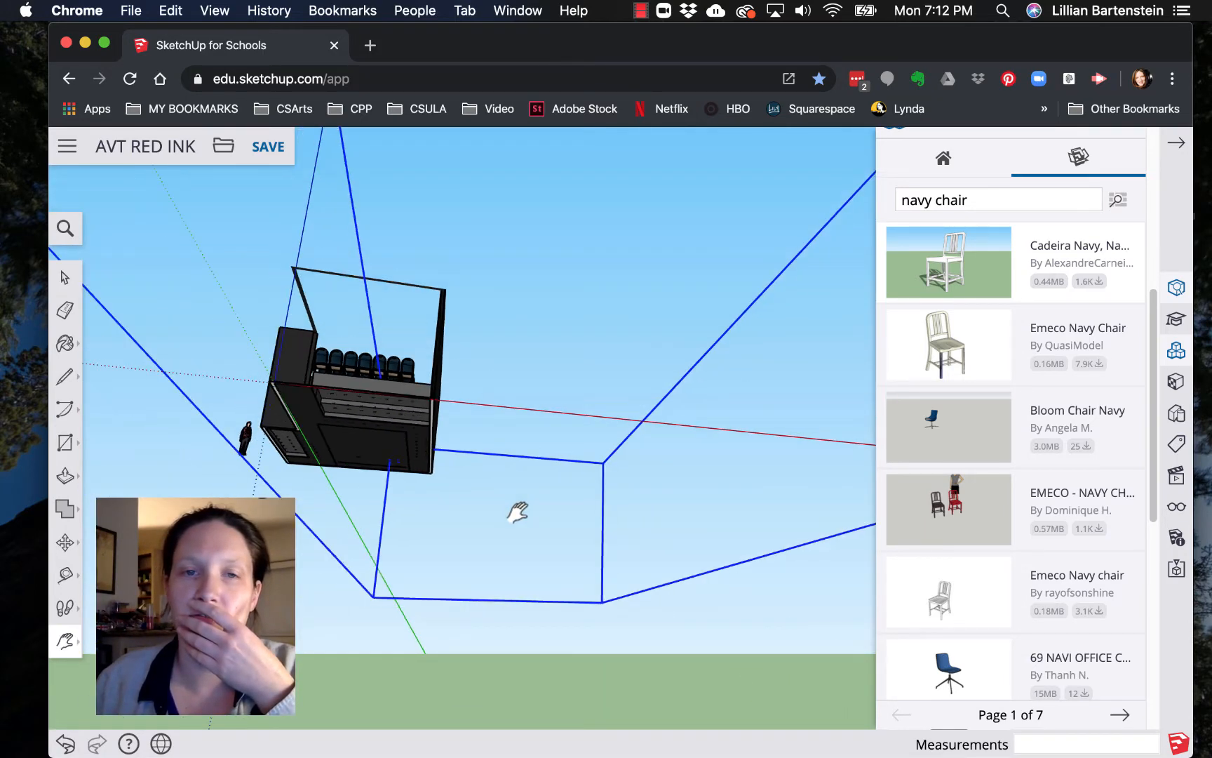
scroll(517, 512, down, 5)
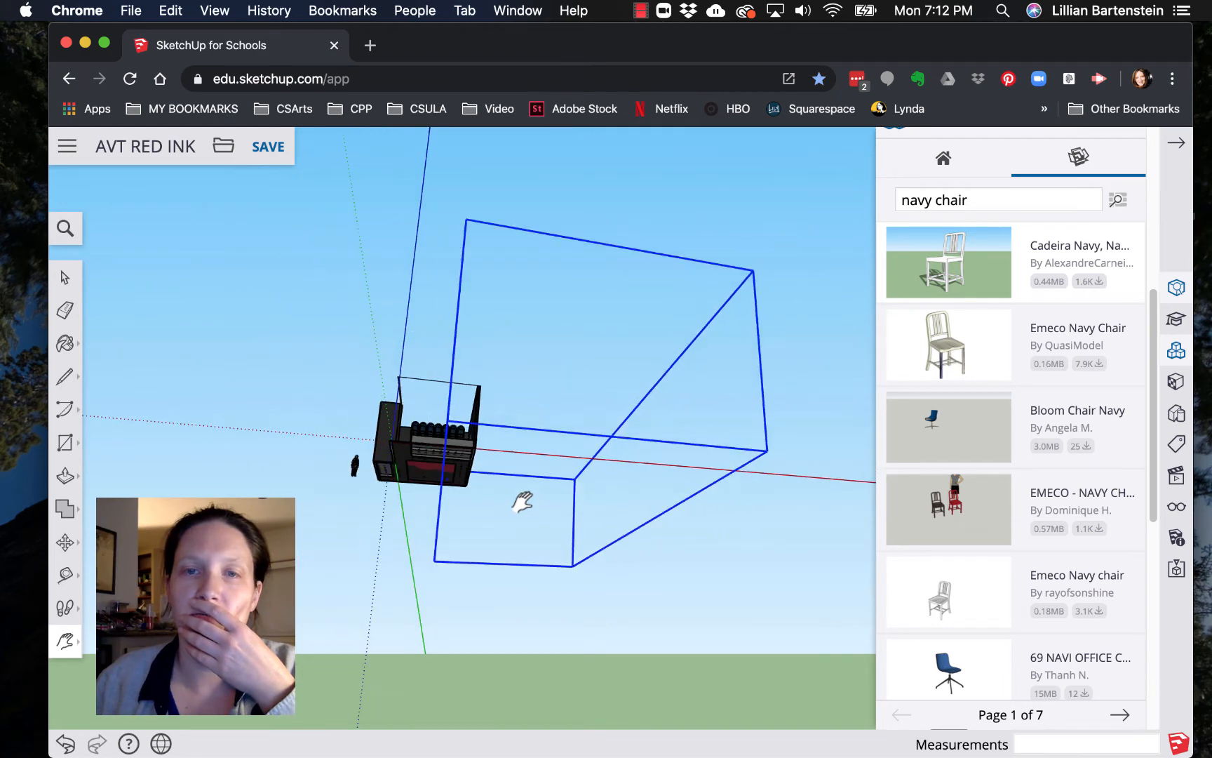
scroll(522, 501, down, 2)
key(o)
drag(482, 376, 639, 628)
key(h)
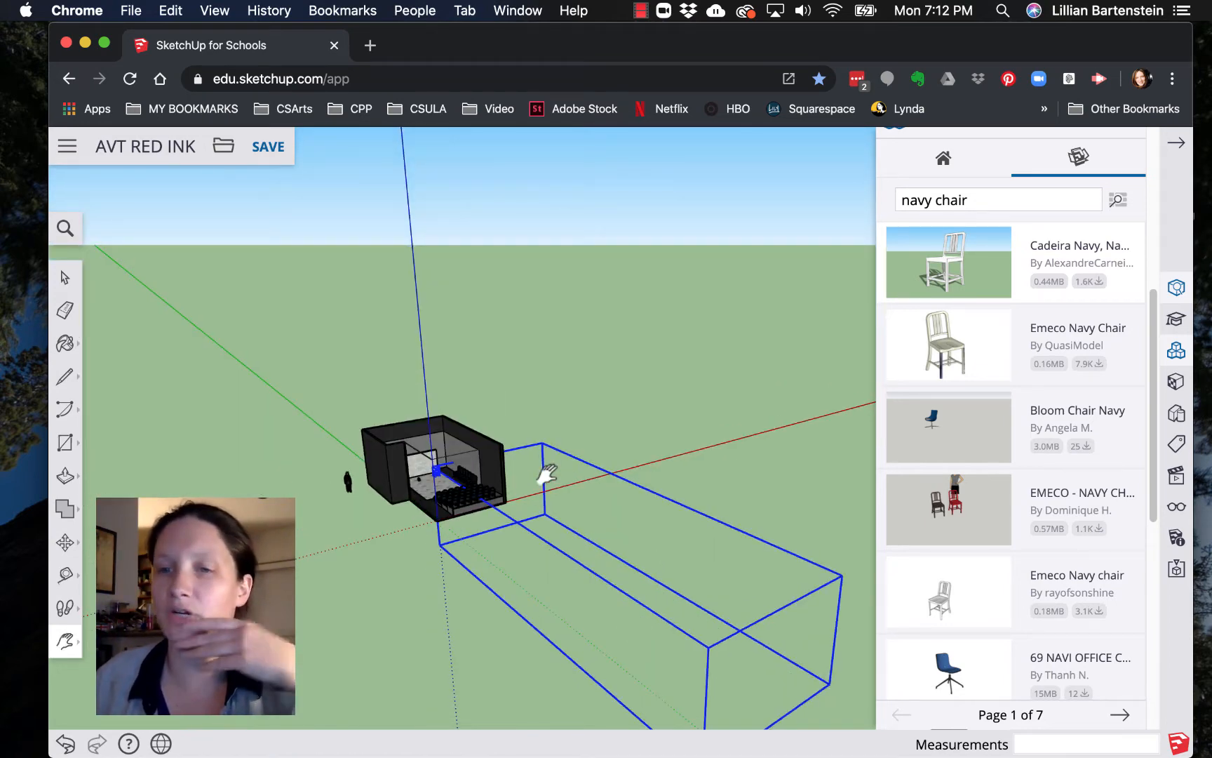
Step: Place the 0.18 MB Emeco Navy chair on the tiled stage floor at the corner nearest the front audience row
click(943, 597)
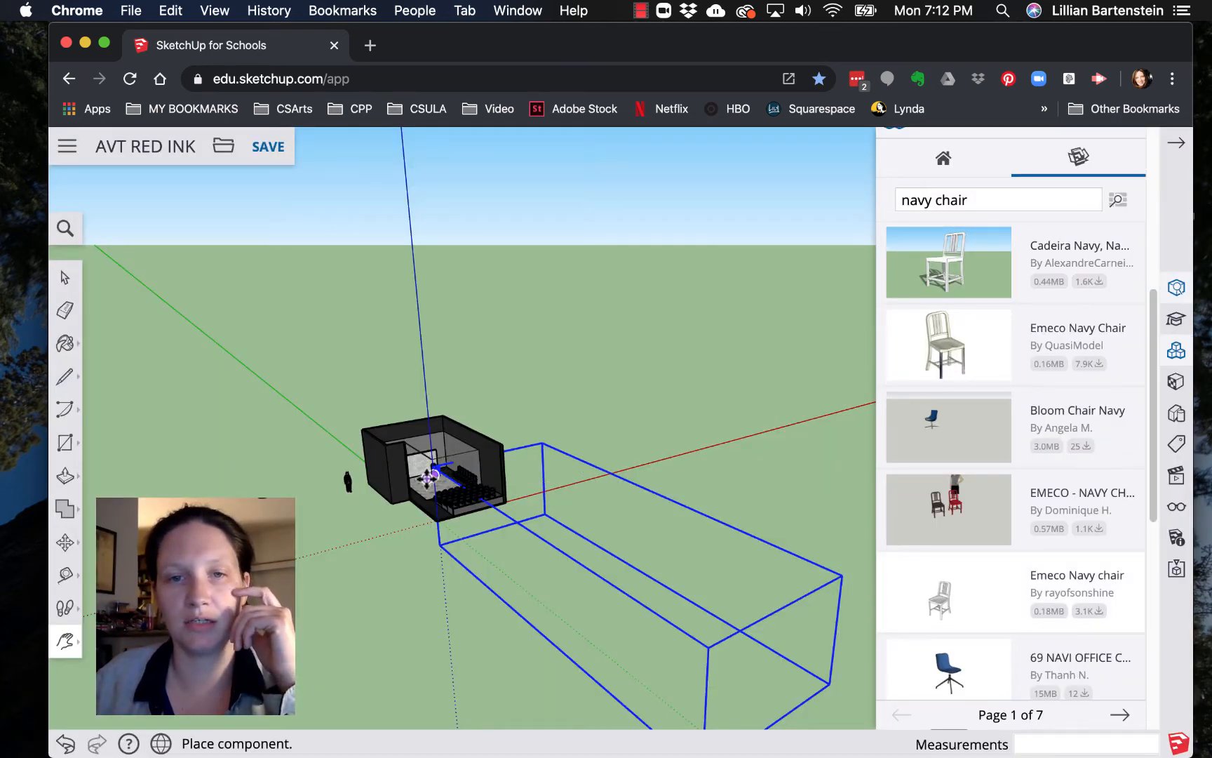
click(426, 499)
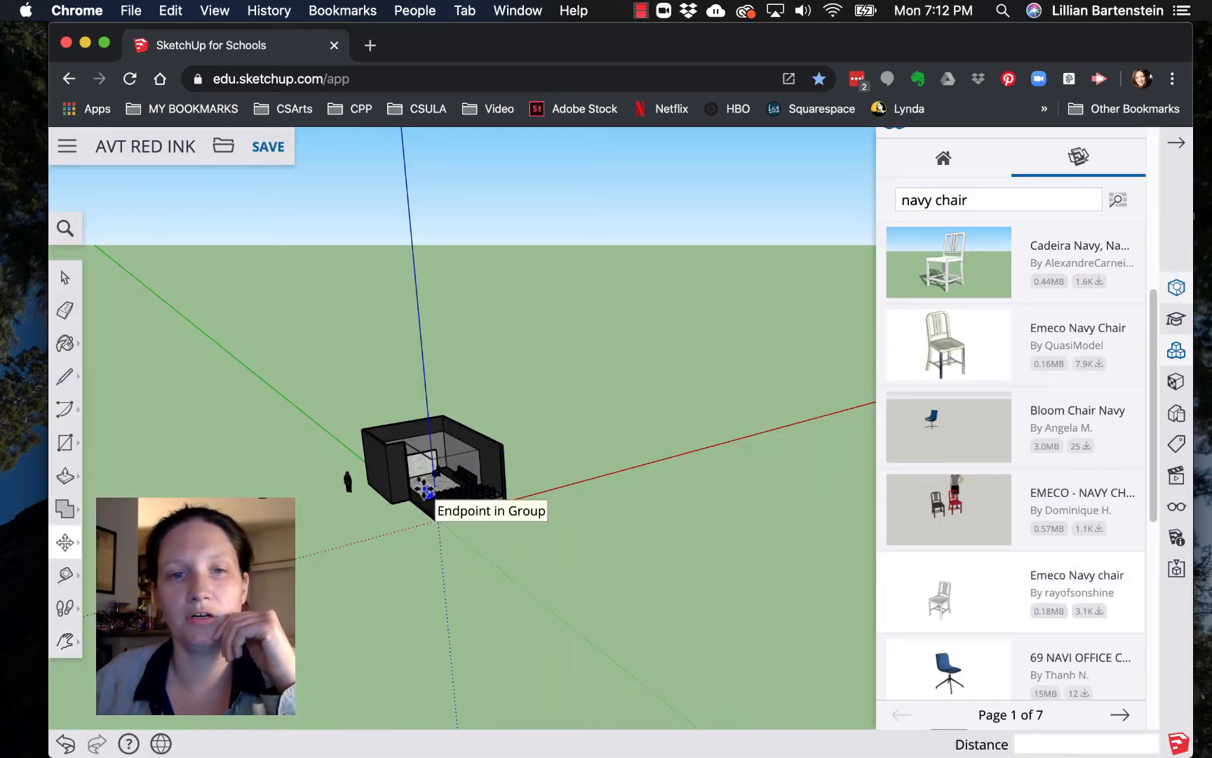
scroll(383, 491, up, 5)
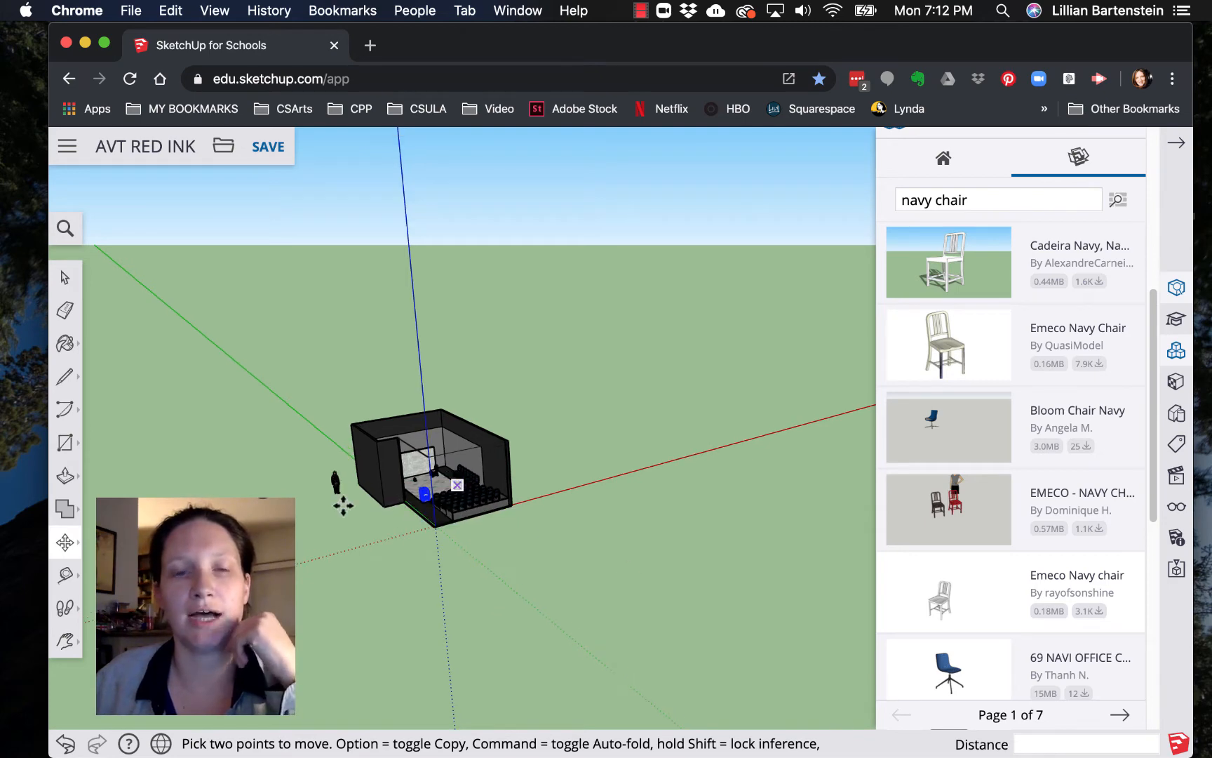
scroll(397, 495, up, 10)
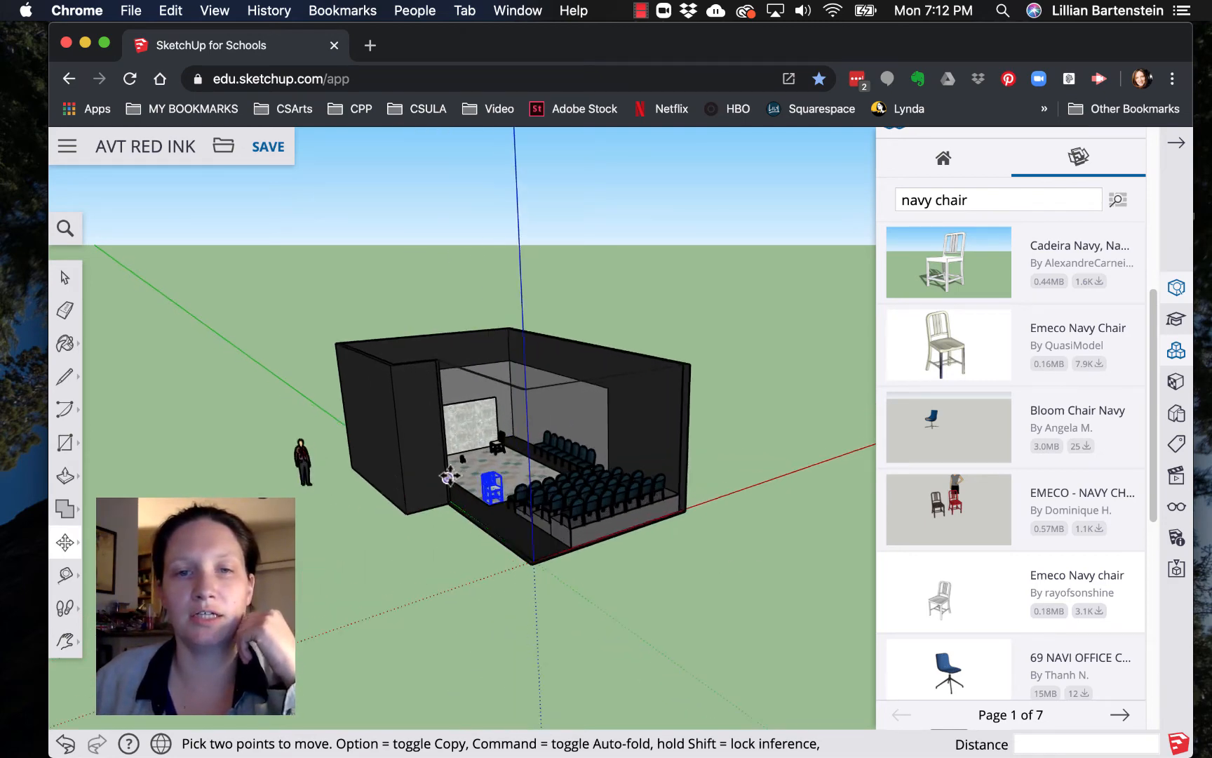
scroll(550, 456, up, 5)
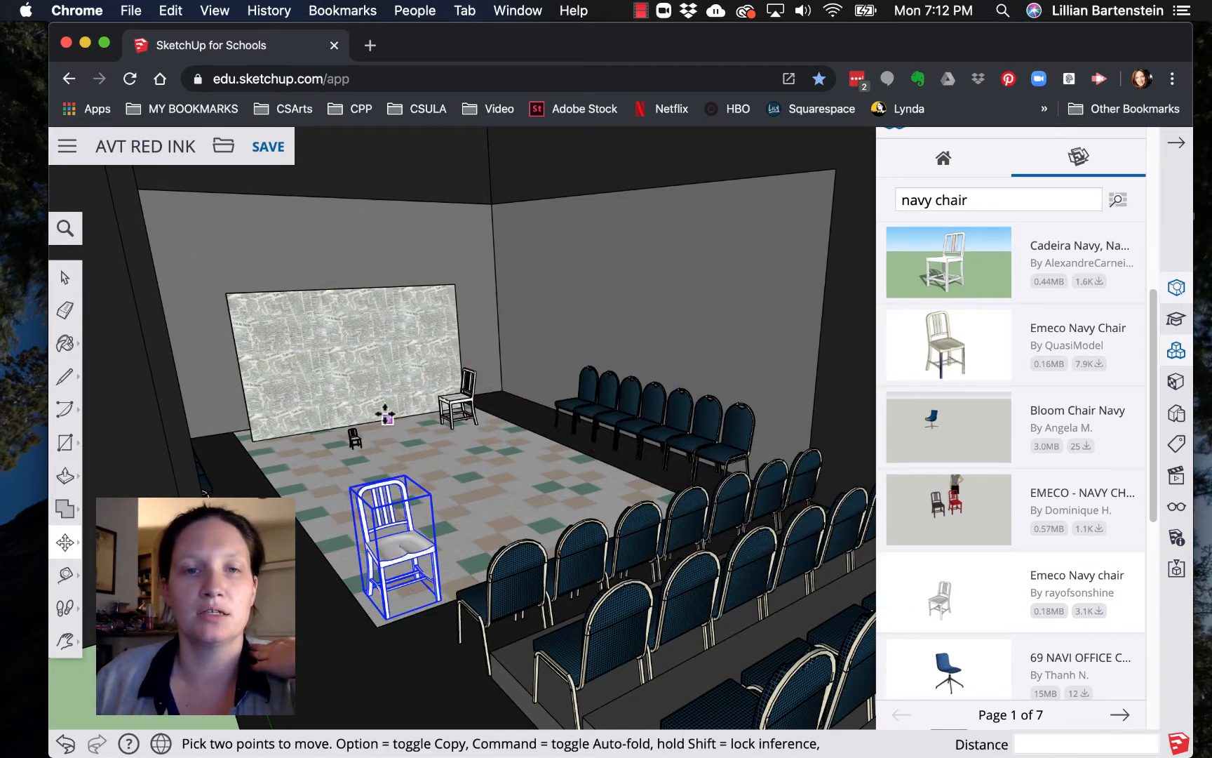
Step: Delete the Cadeira Navy chair standing at the stage corner beside the textured flat
key(space)
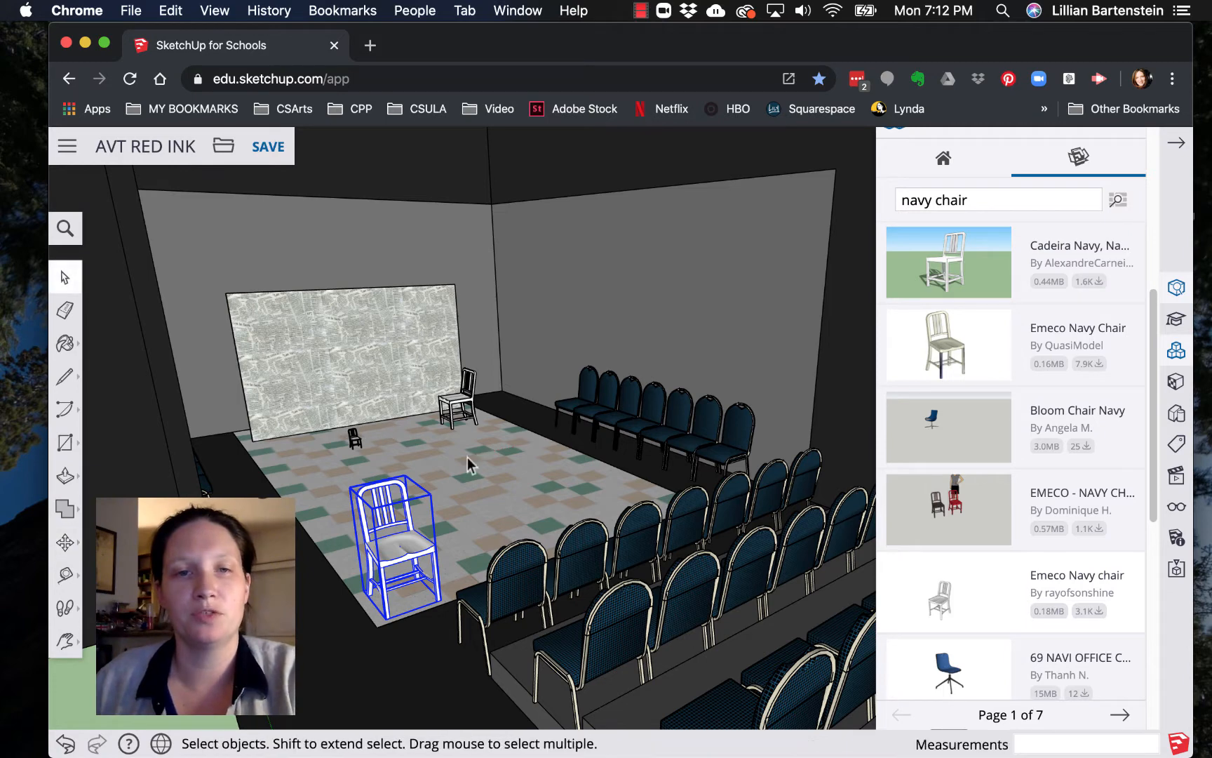
click(455, 395)
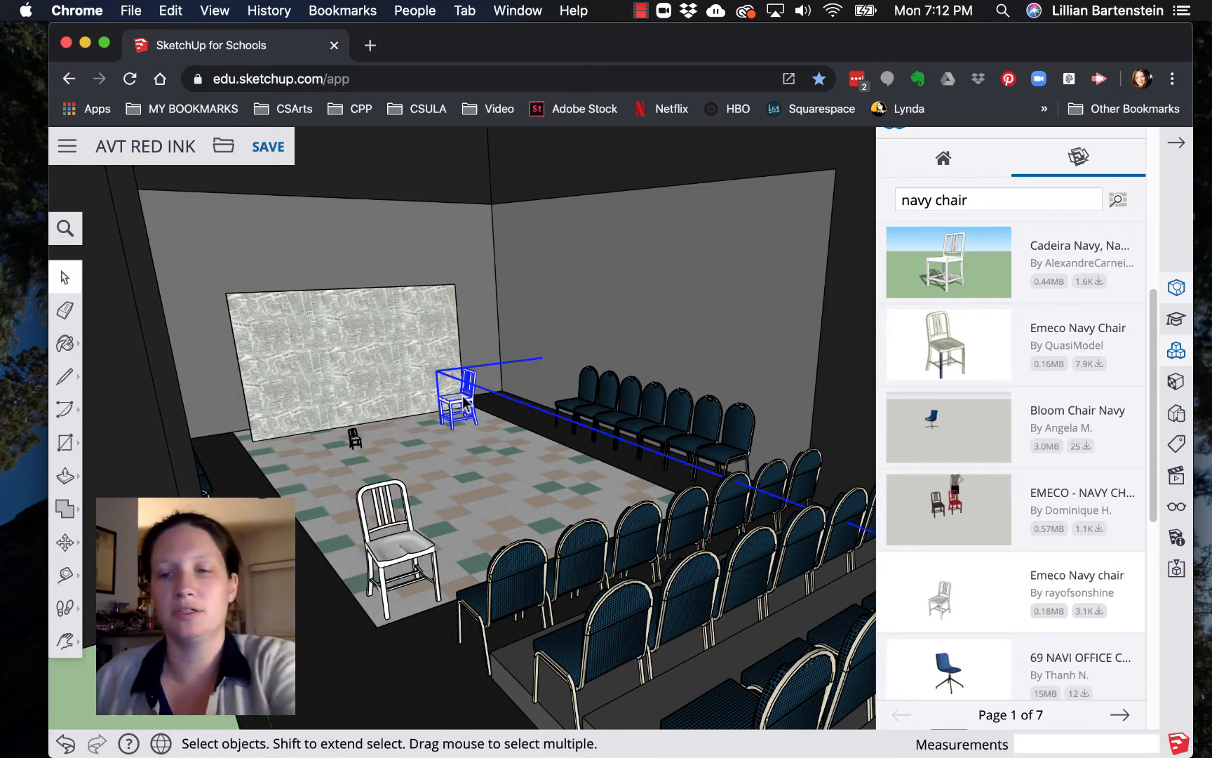
key(Delete)
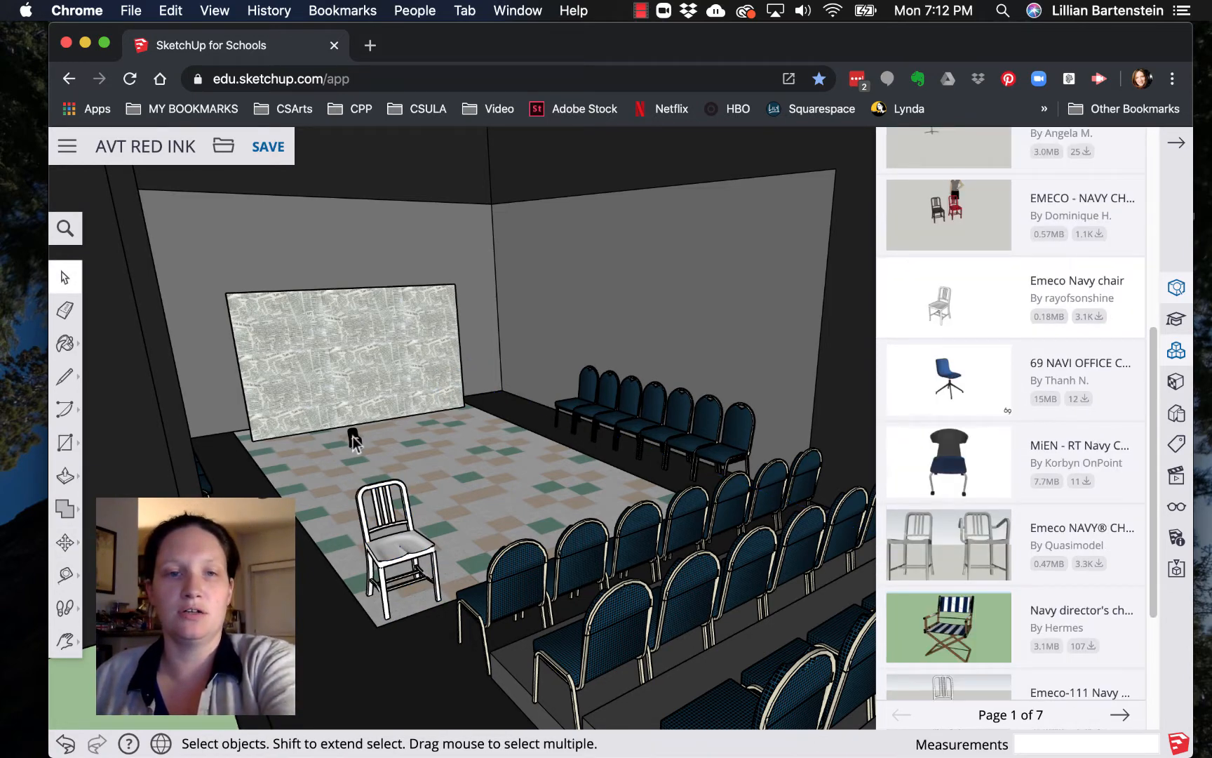
Step: Delete the tiny dark chair left on the stage floor in front of the textured flat
click(354, 440)
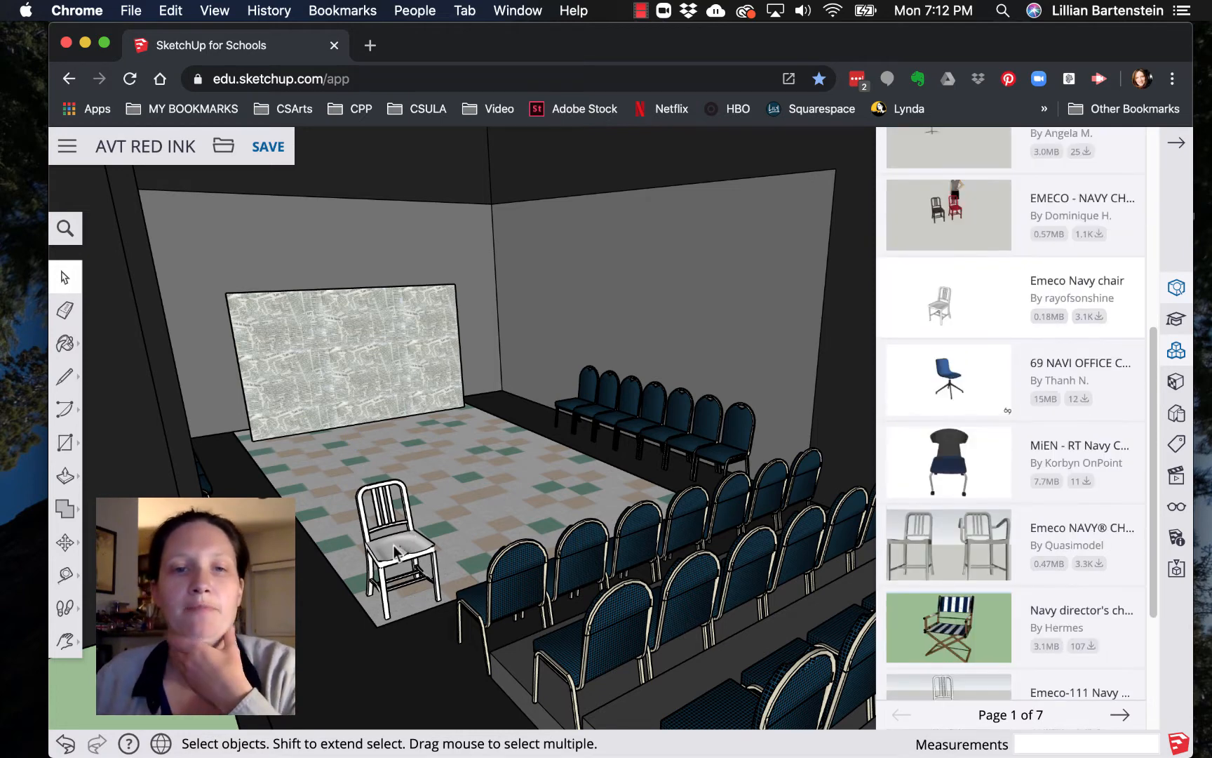
Step: Move the Emeco Navy chair about 16' from the front stage corner to the back of the stage, just before the textured flat
middle_drag(455, 346, 294, 730)
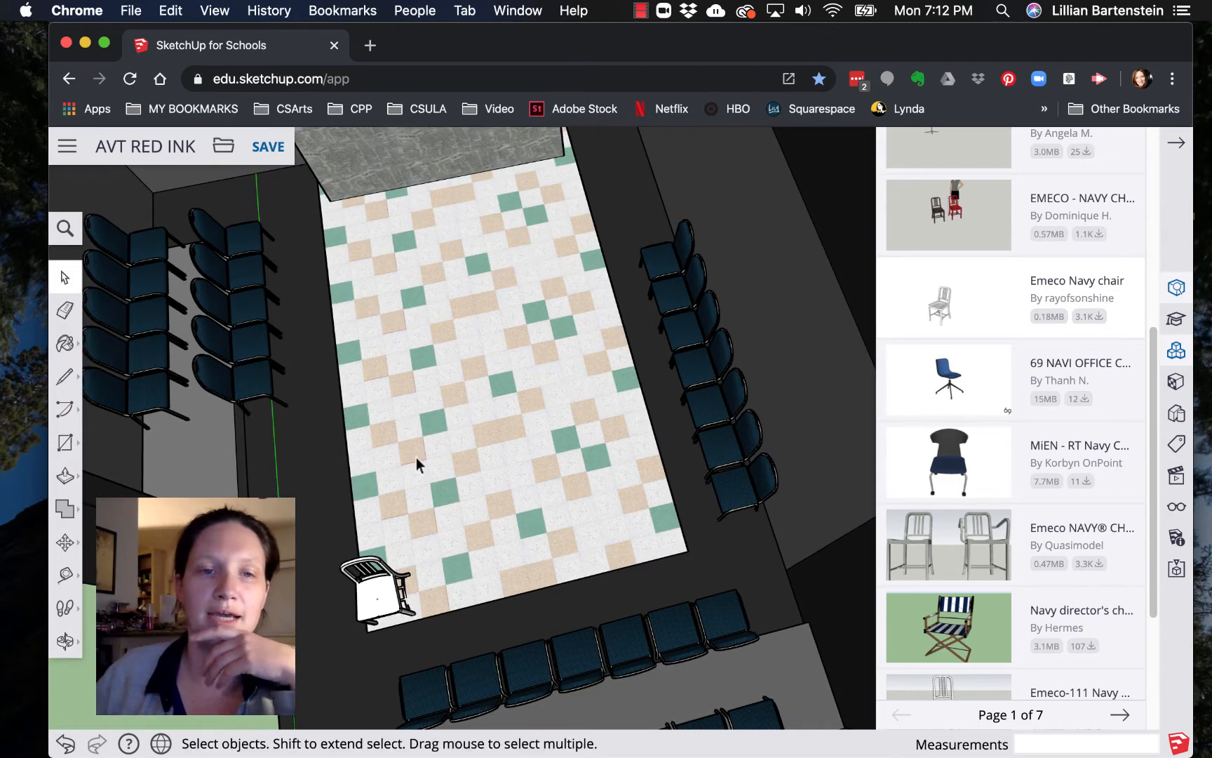
scroll(429, 523, down, 5)
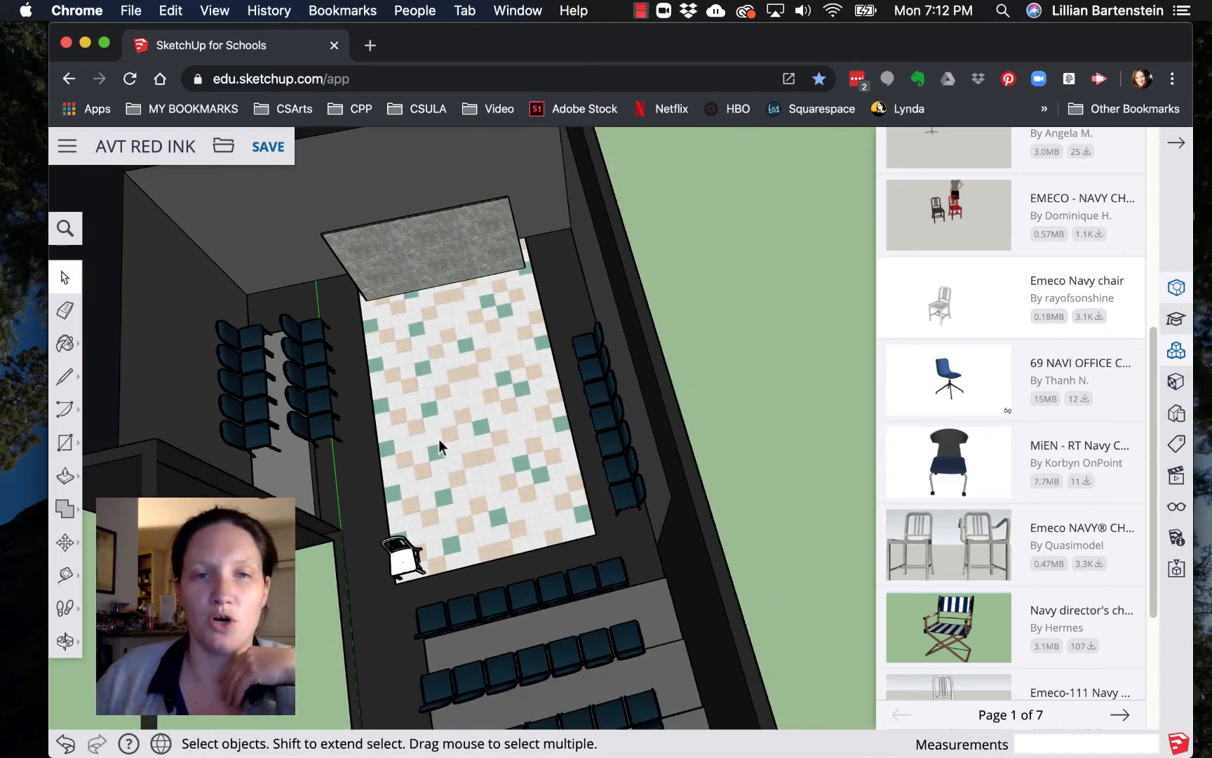
middle_drag(439, 447, 370, 548)
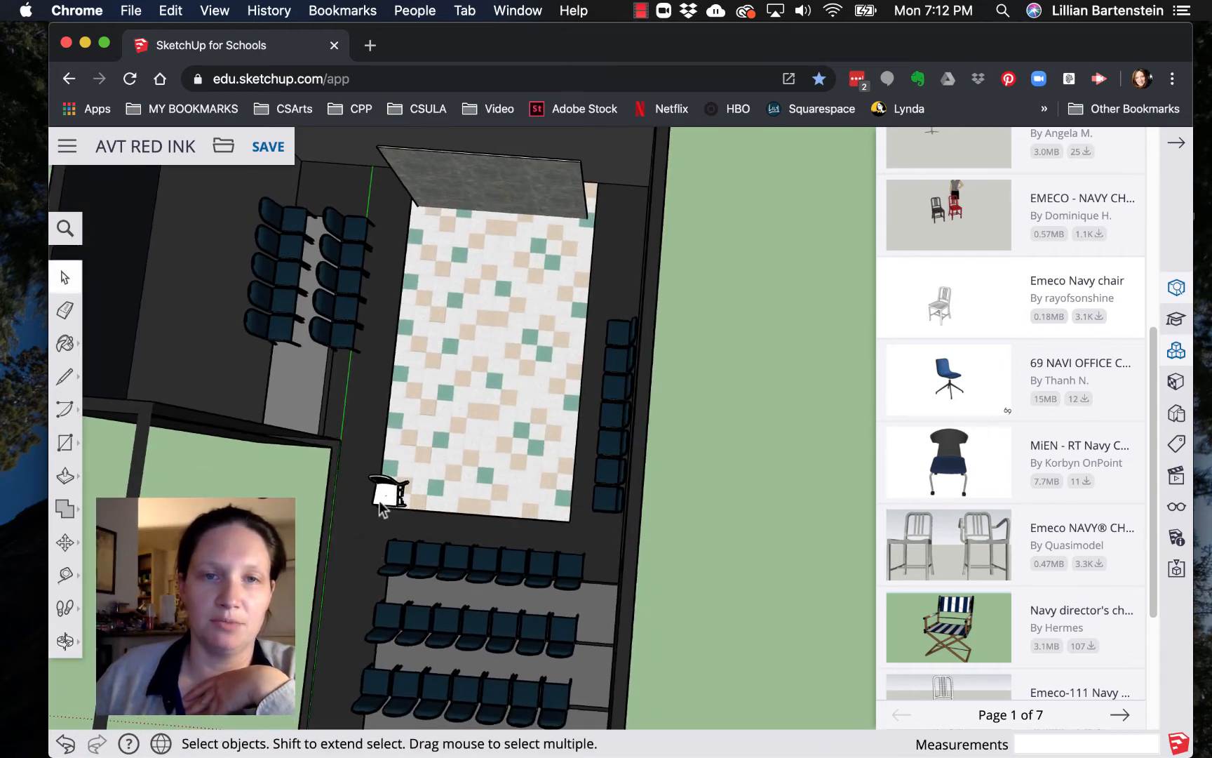
drag(382, 493, 443, 331)
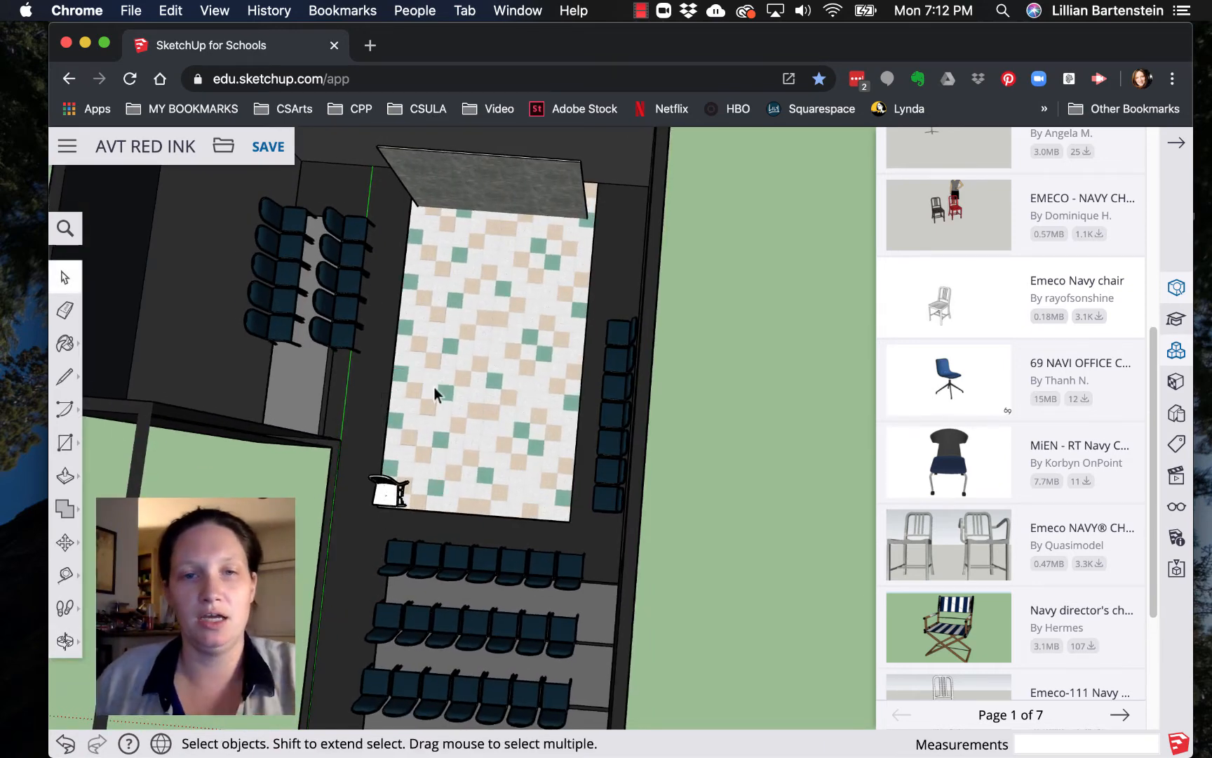
click(390, 498)
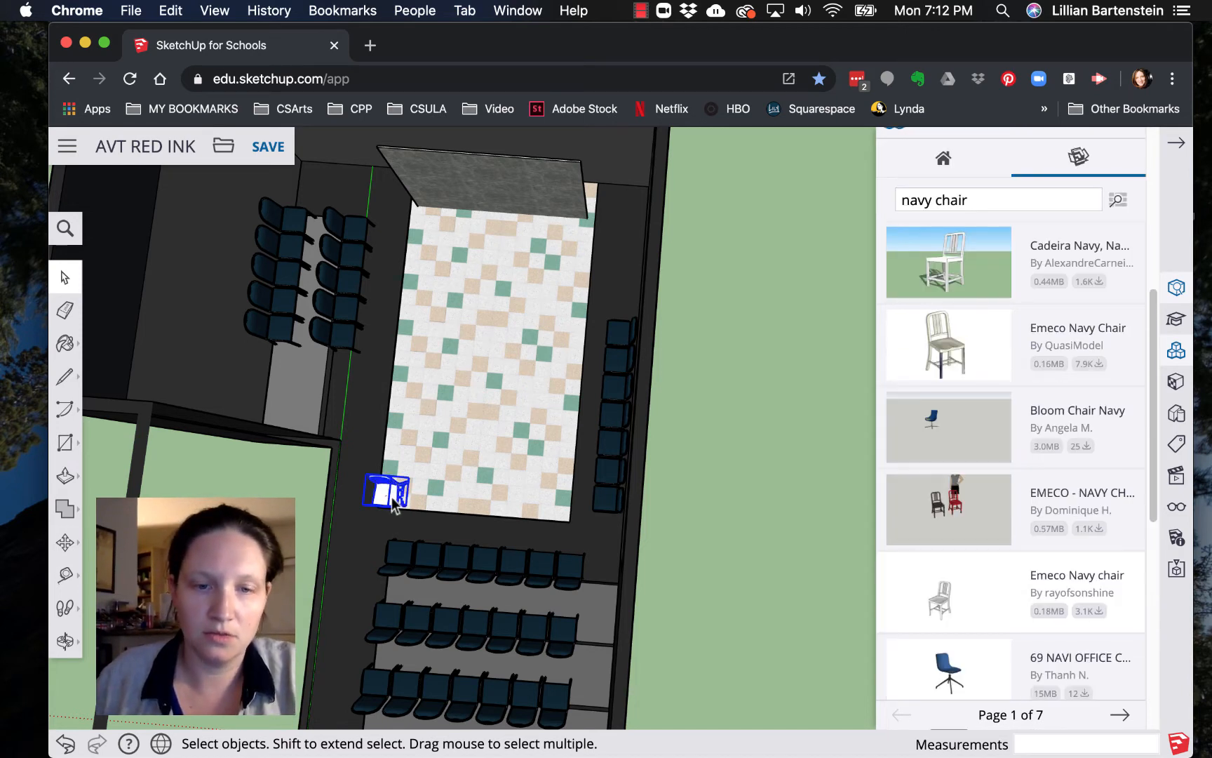
key(m)
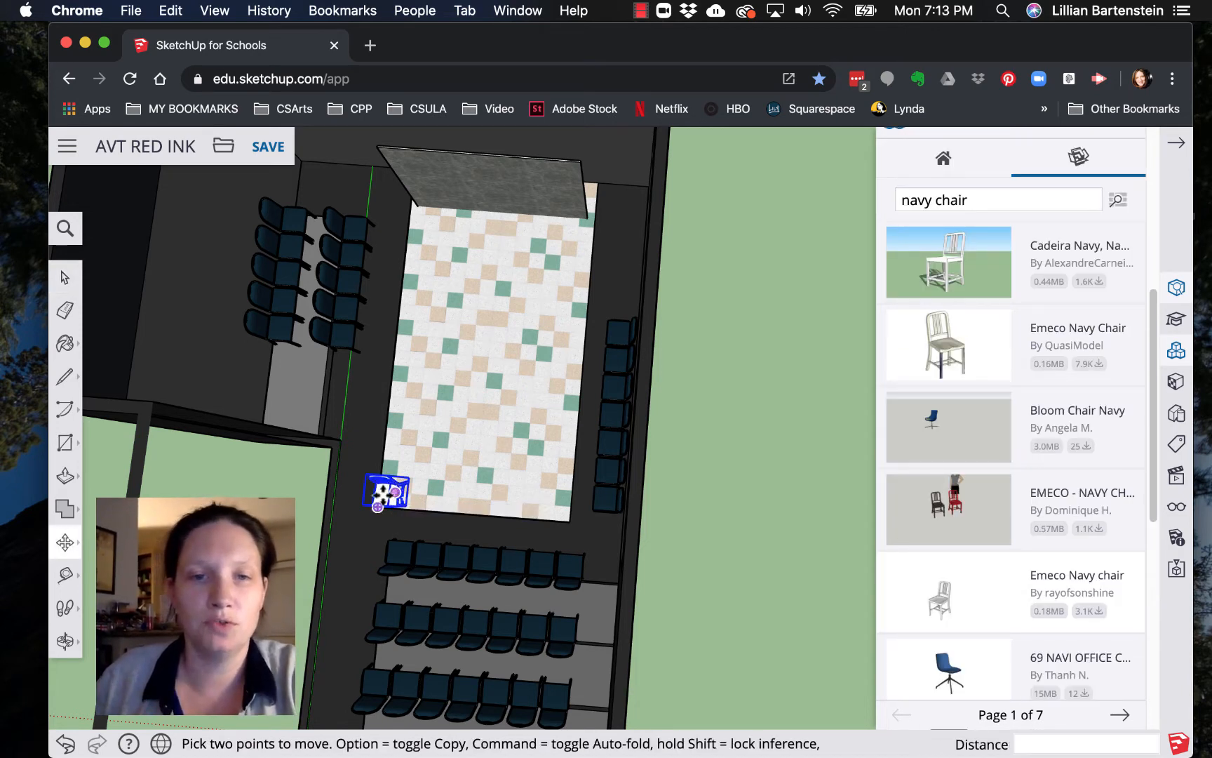
click(386, 494)
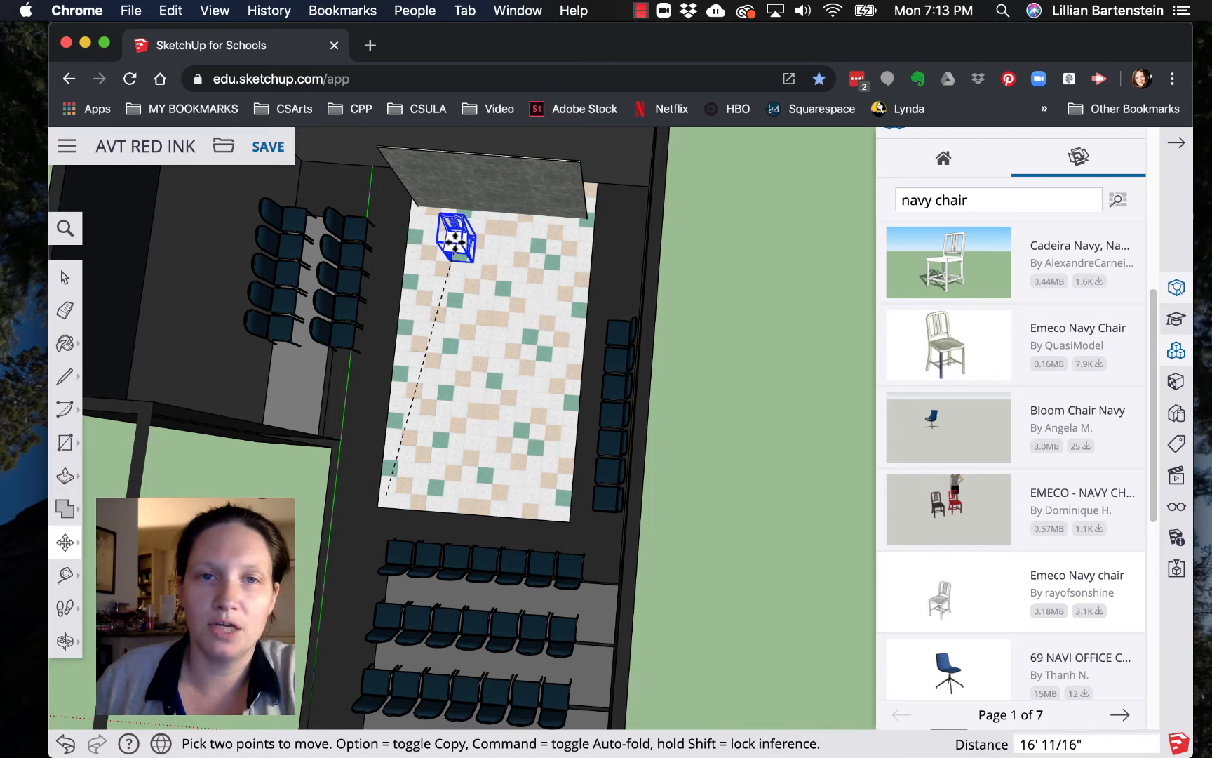
click(456, 240)
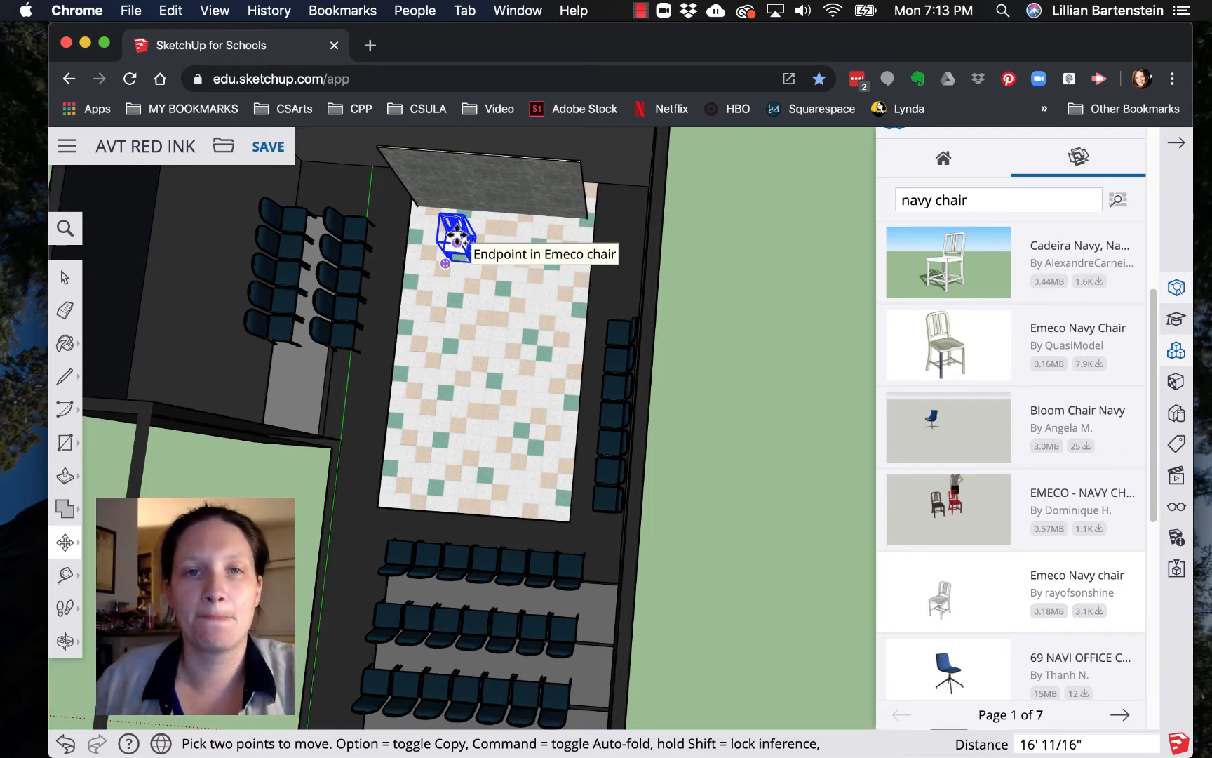
Step: Copy the chair twice across the stage, about 2' 4" and 2' 2" apart, to form a row of three before the flat
click(502, 243)
key(alt)
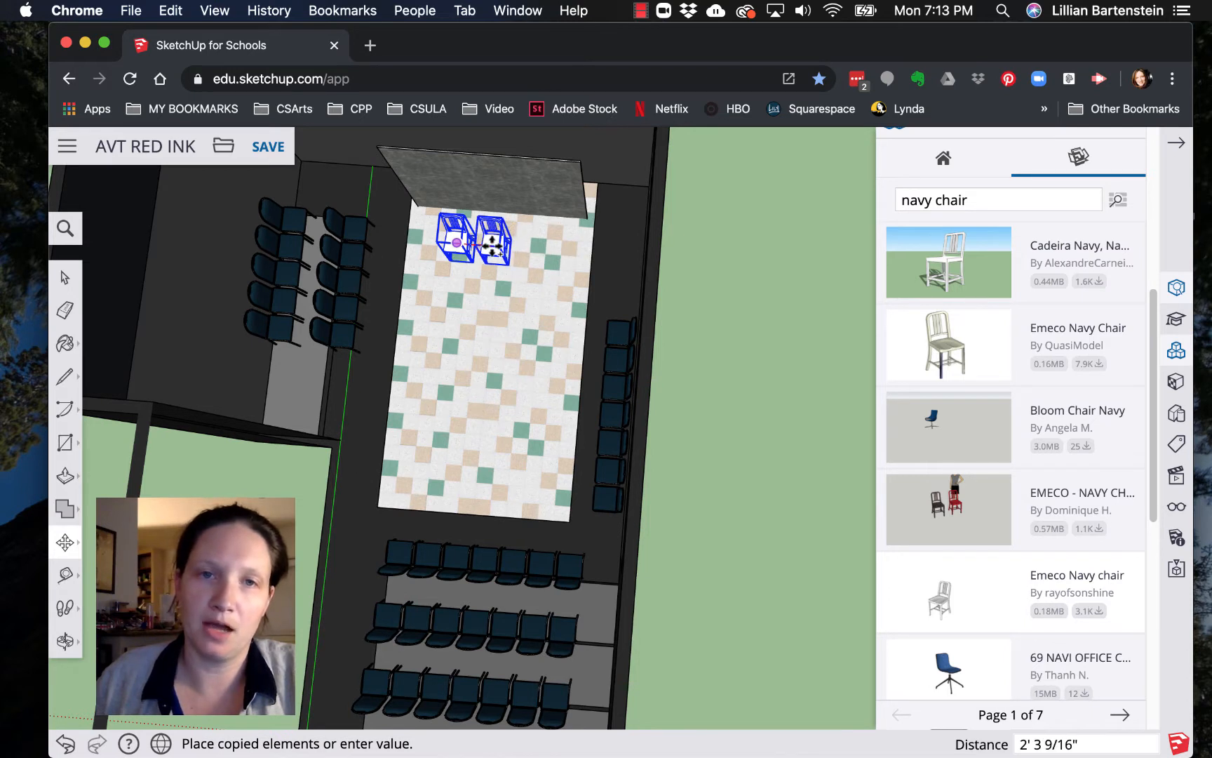
click(493, 246)
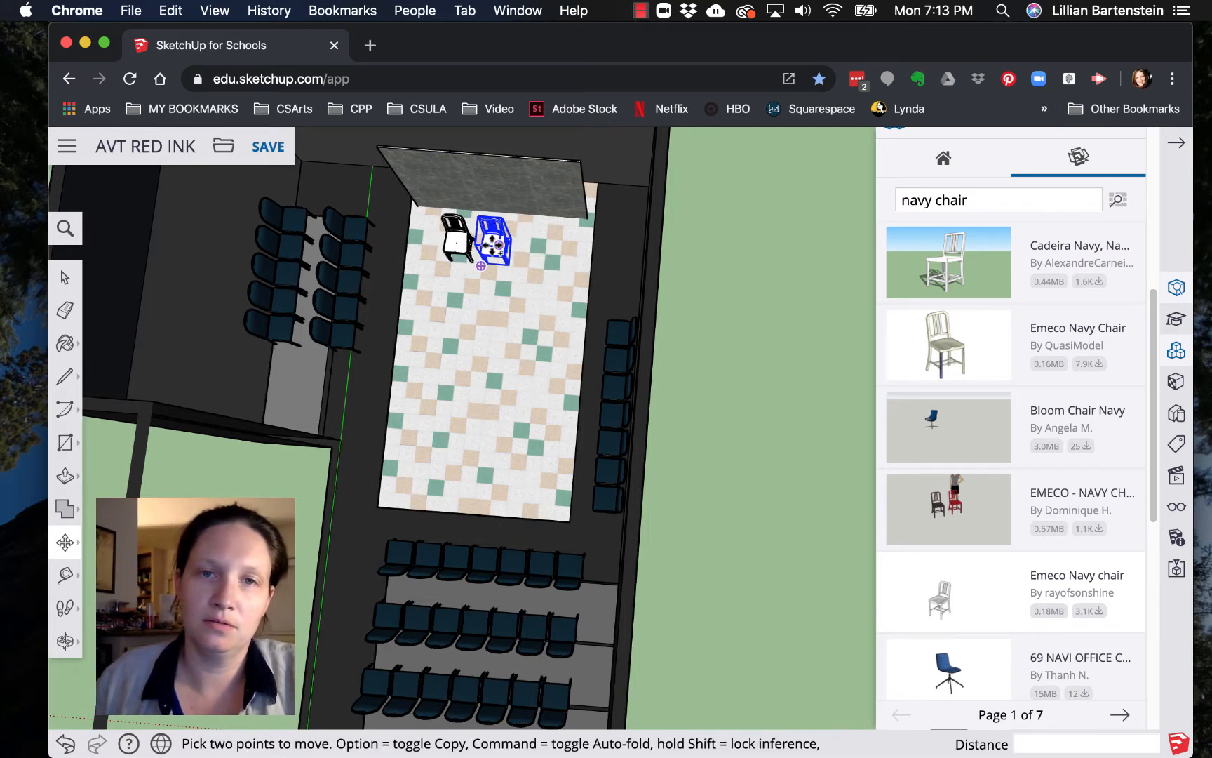
click(500, 245)
key(alt)
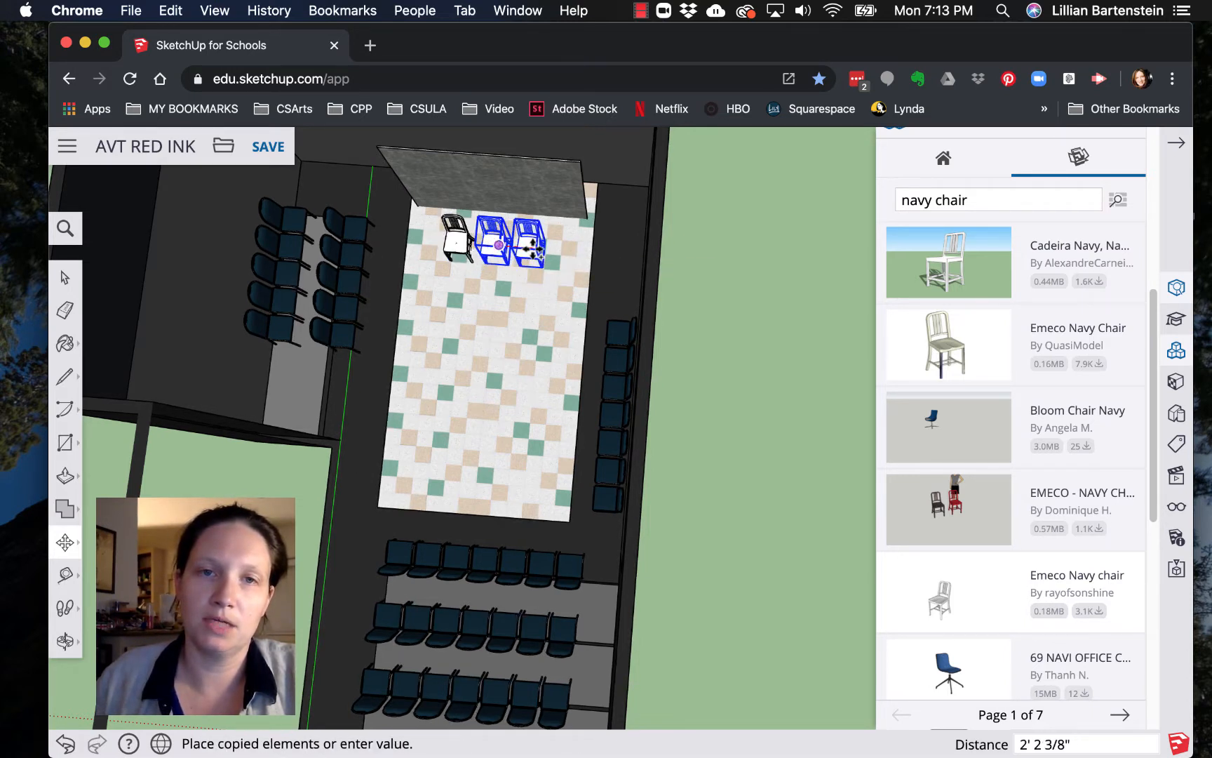
click(531, 247)
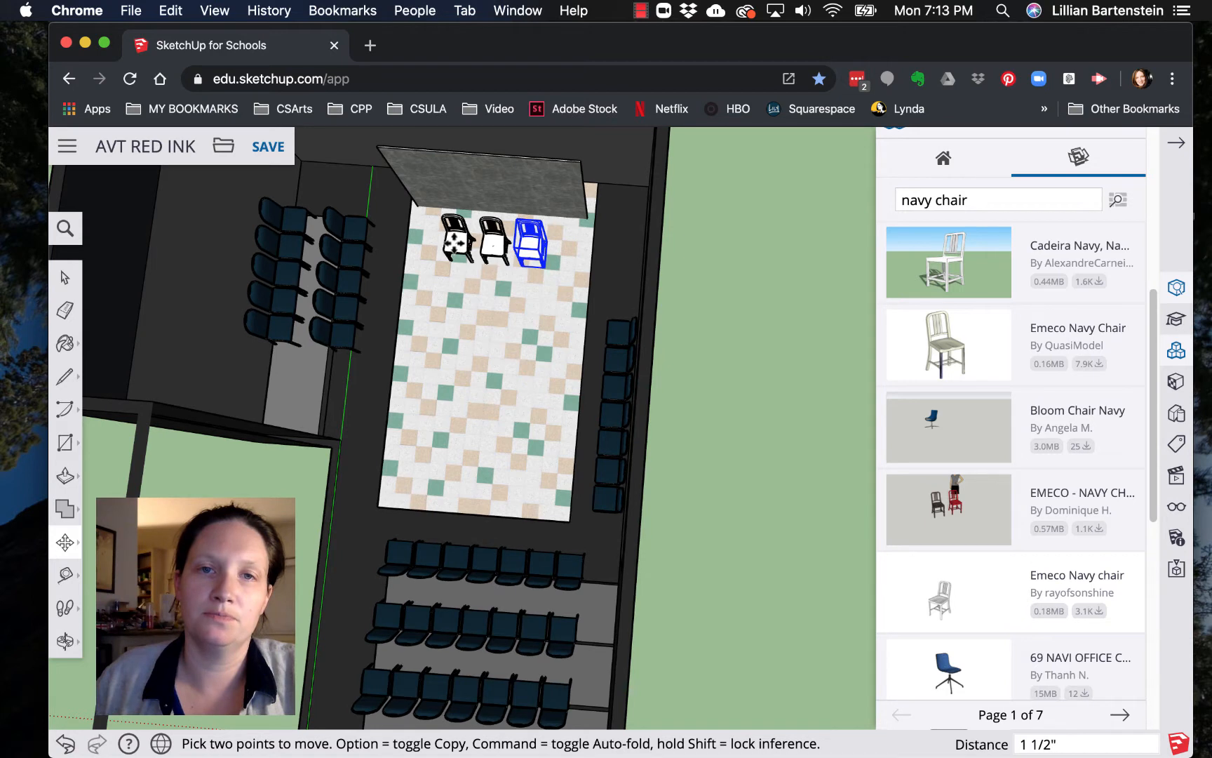
Step: Add two more chair copies downstage of the row, one near each side edge of the tiled floor, about 7' 9" apart
click(522, 241)
key(alt)
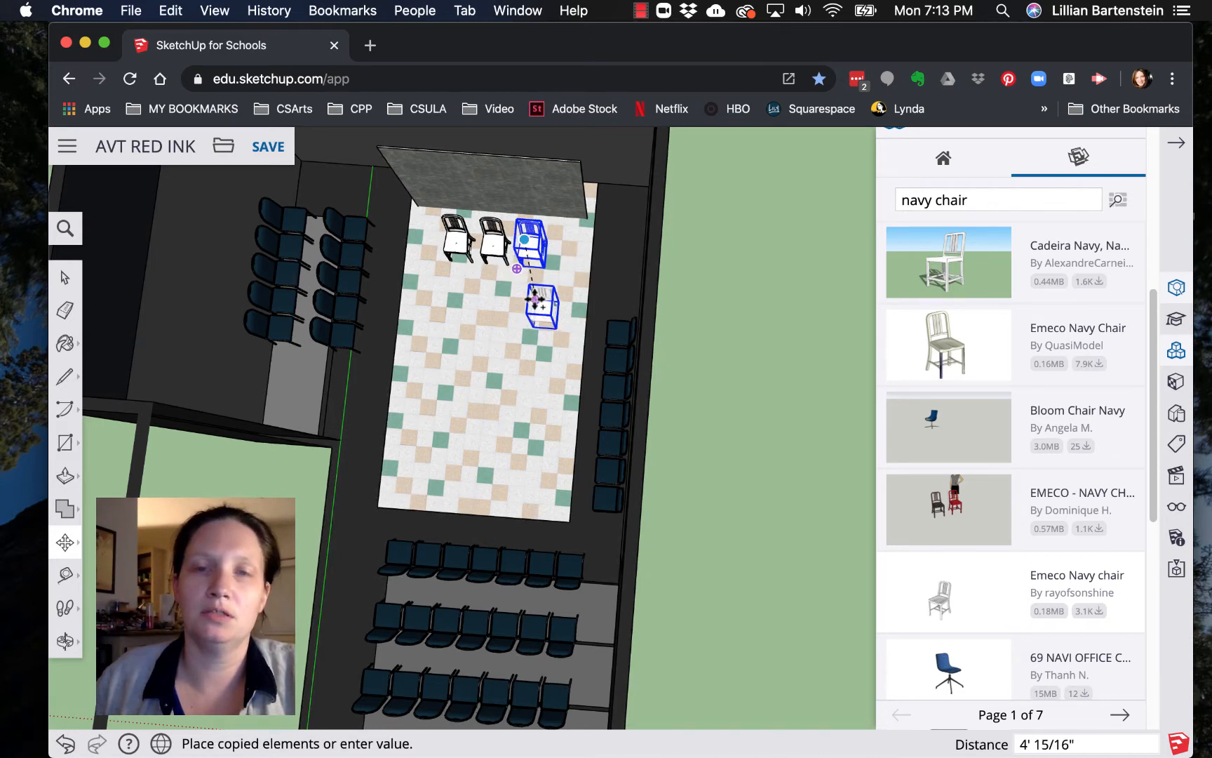
click(537, 301)
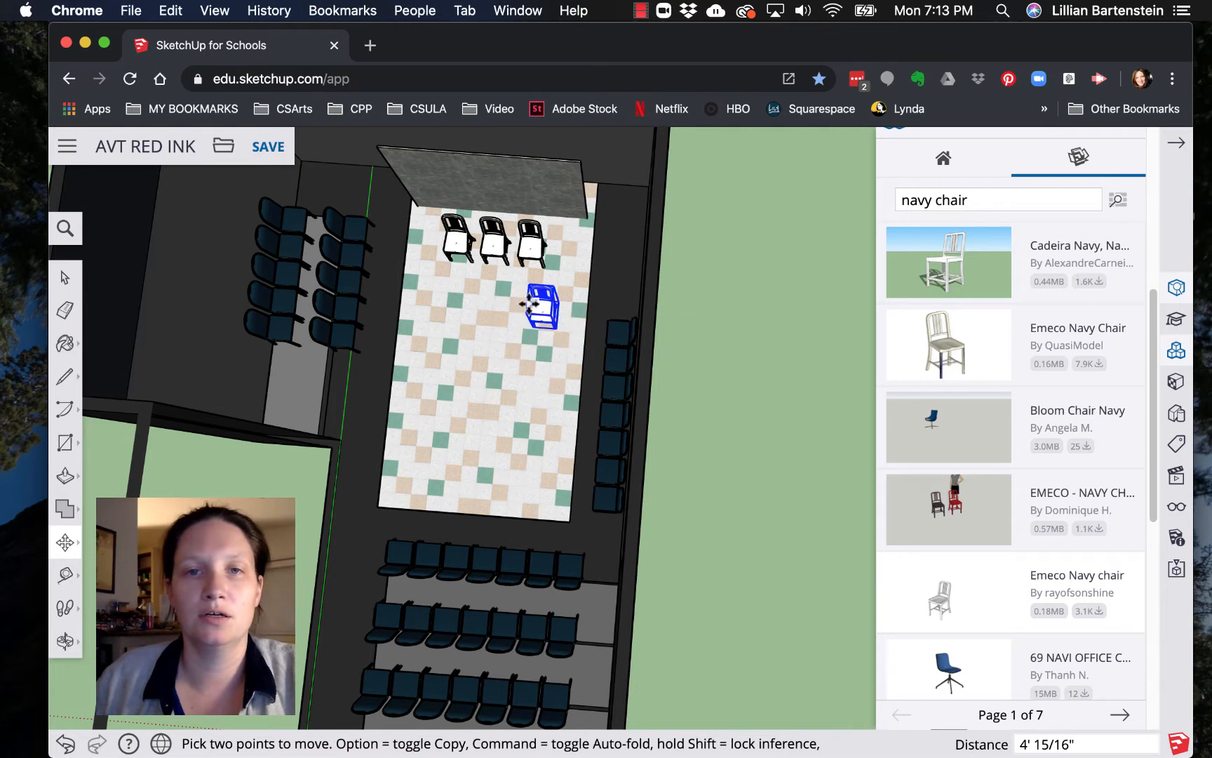
click(530, 303)
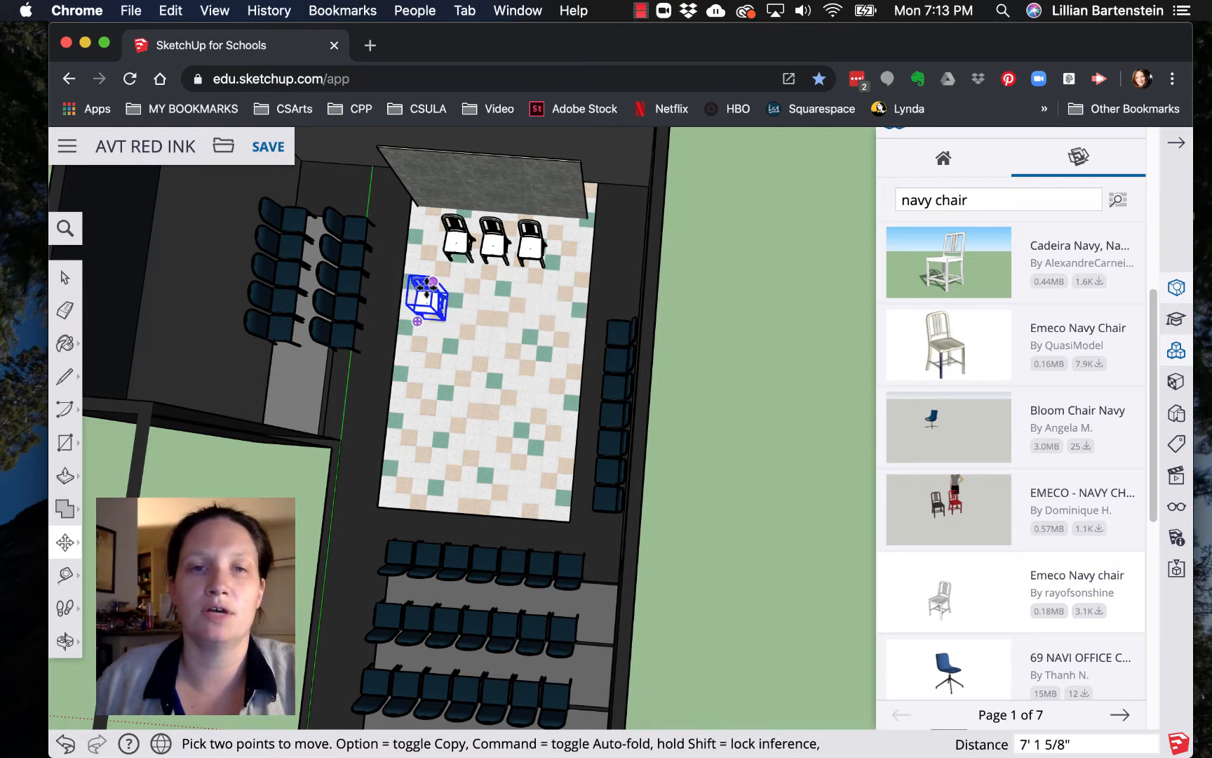
key(alt)
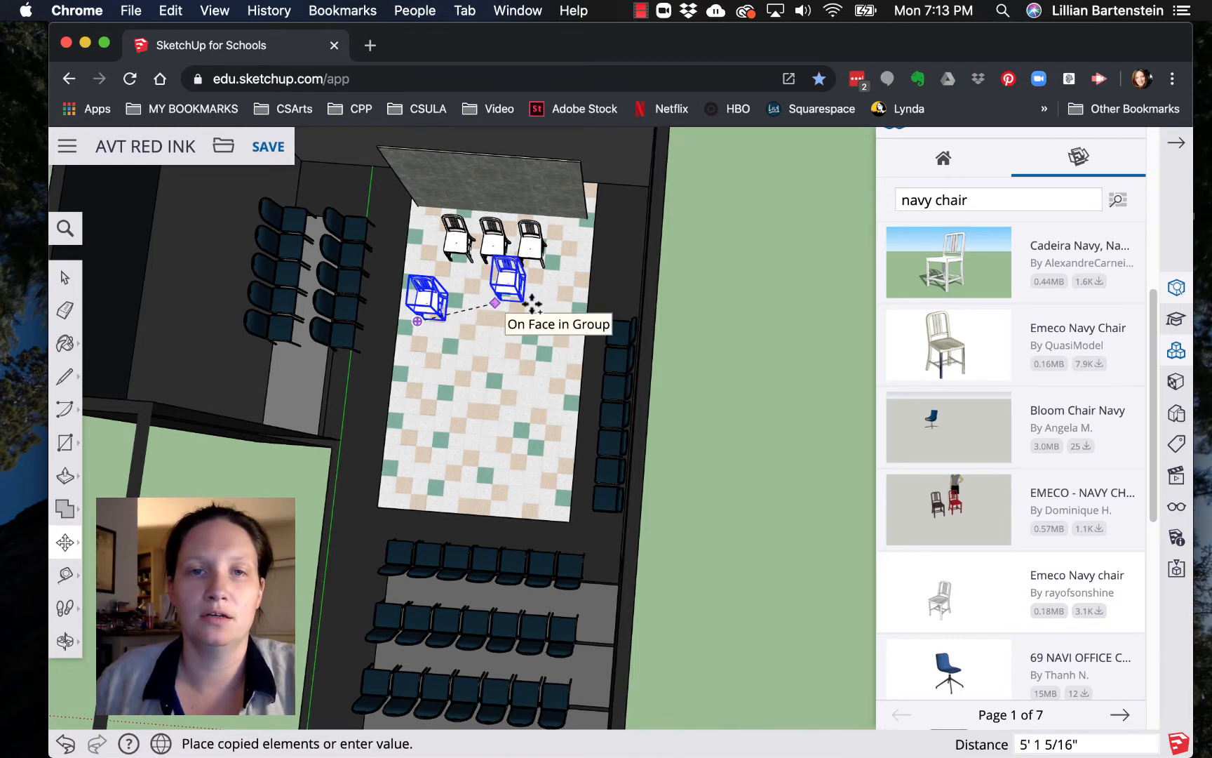
click(539, 323)
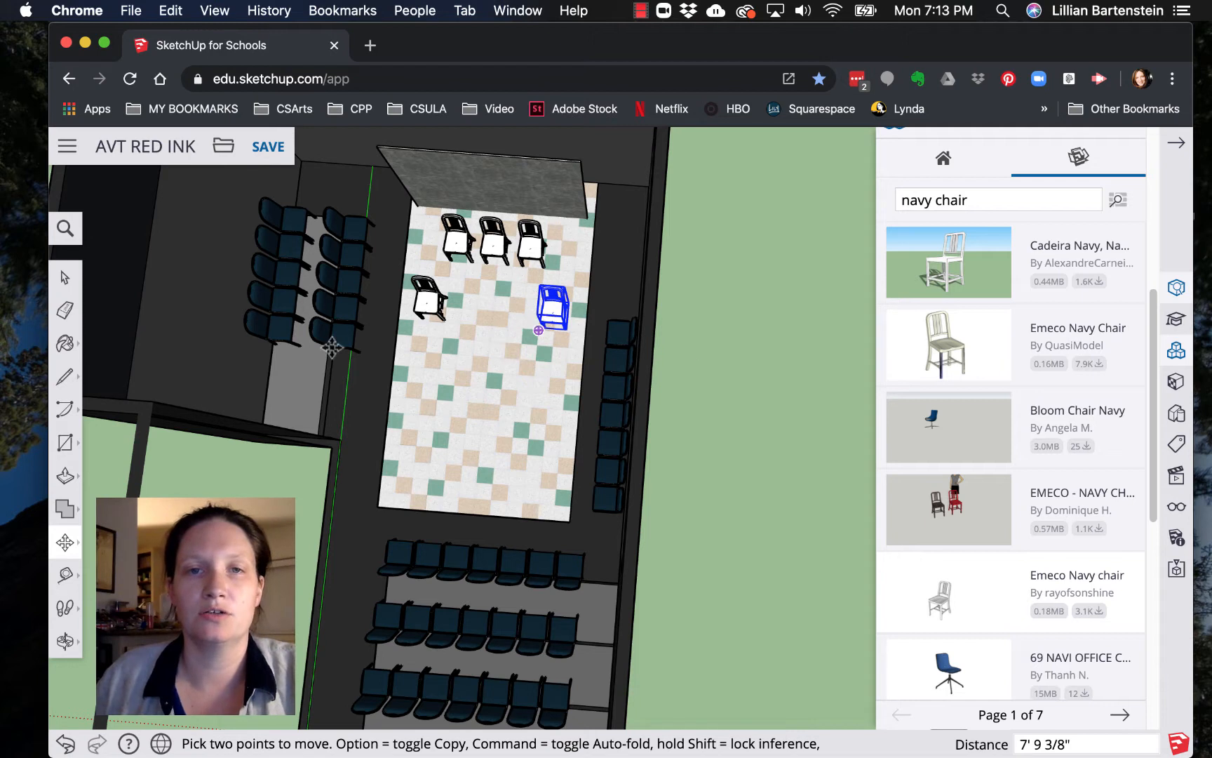
Step: Search the component library for table and look through the first page of results for a suitable model
triple_click(936, 189)
text(ta)
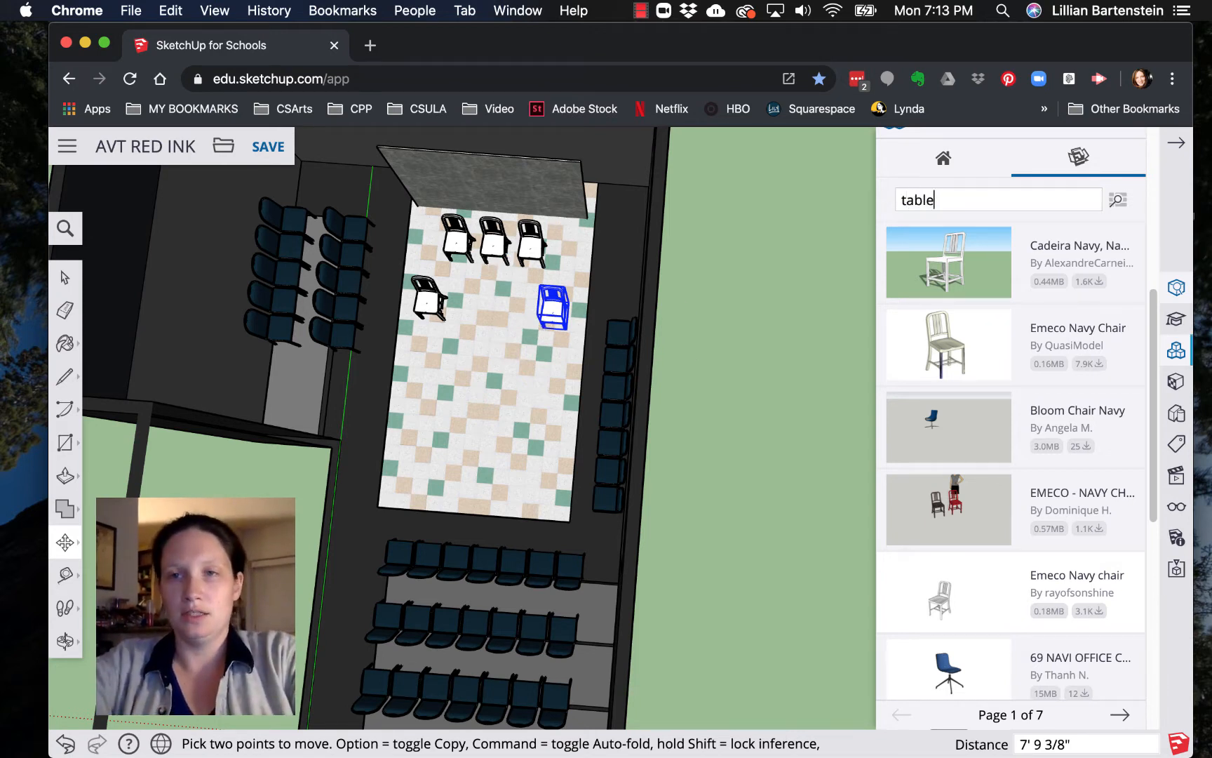
text(ble)
key(Return)
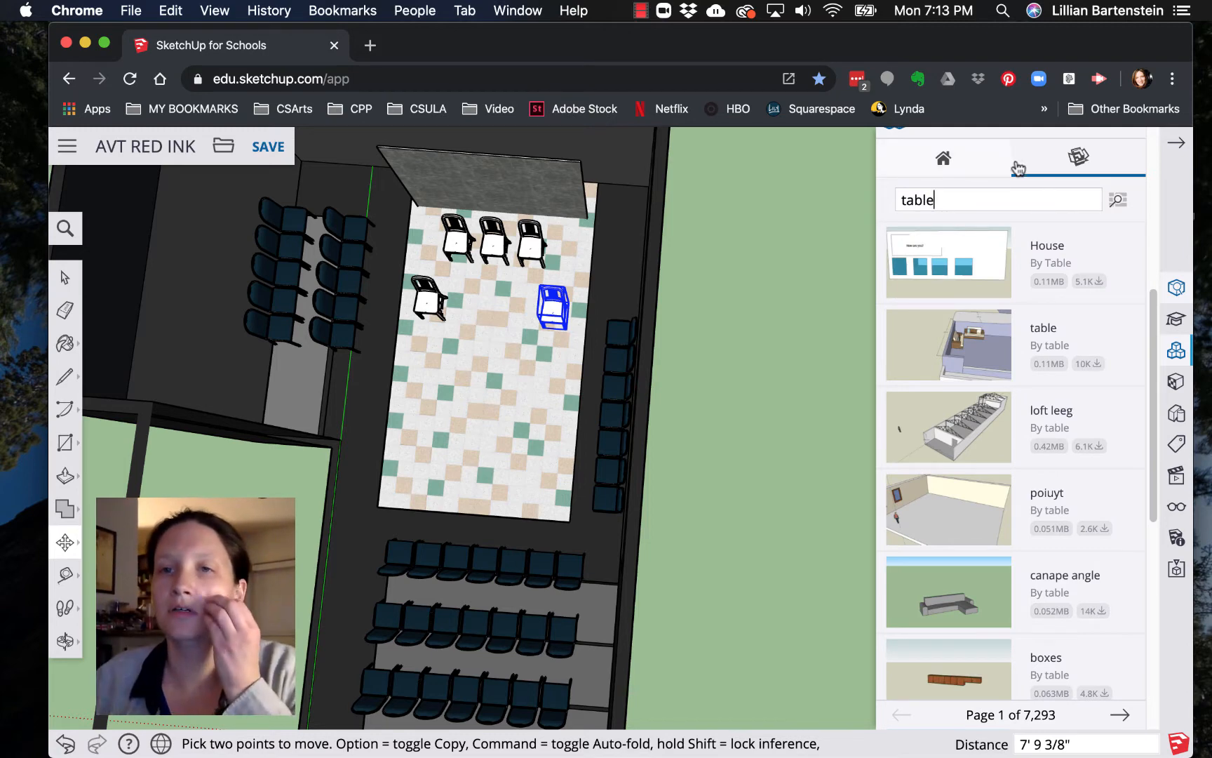
scroll(971, 366, up, 5)
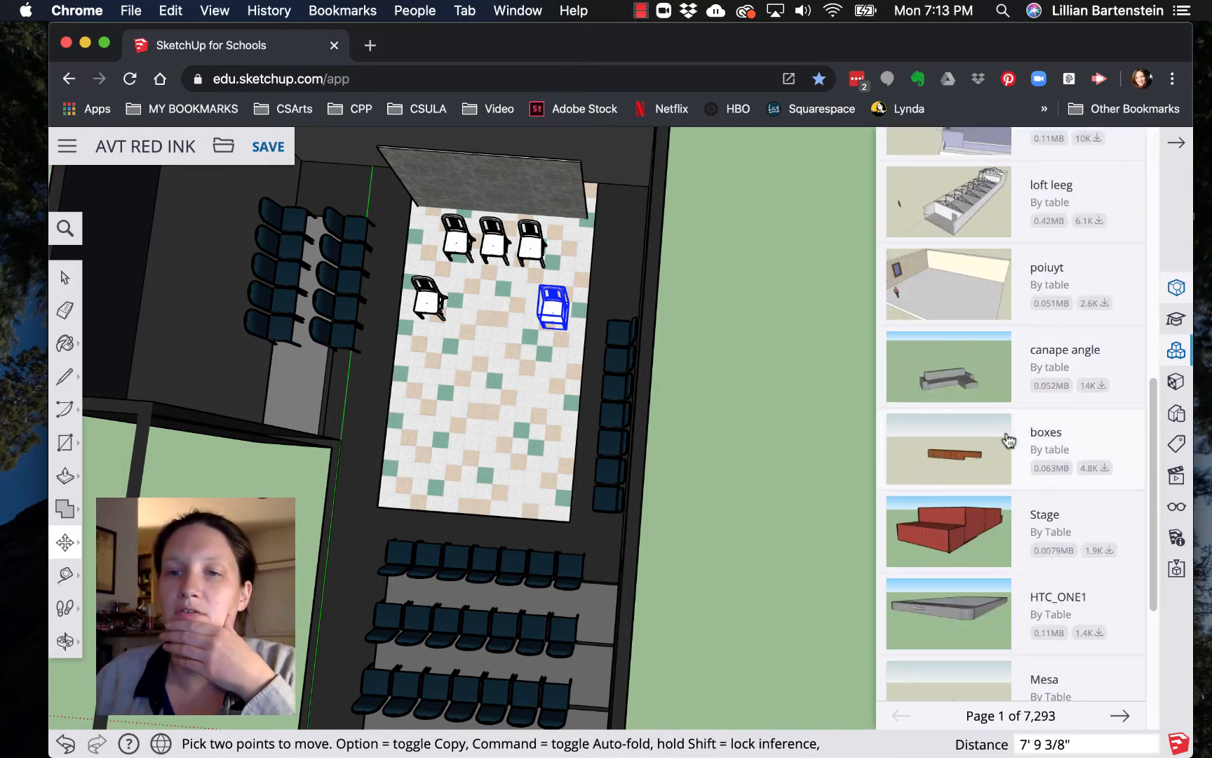
scroll(1008, 440, down, 4)
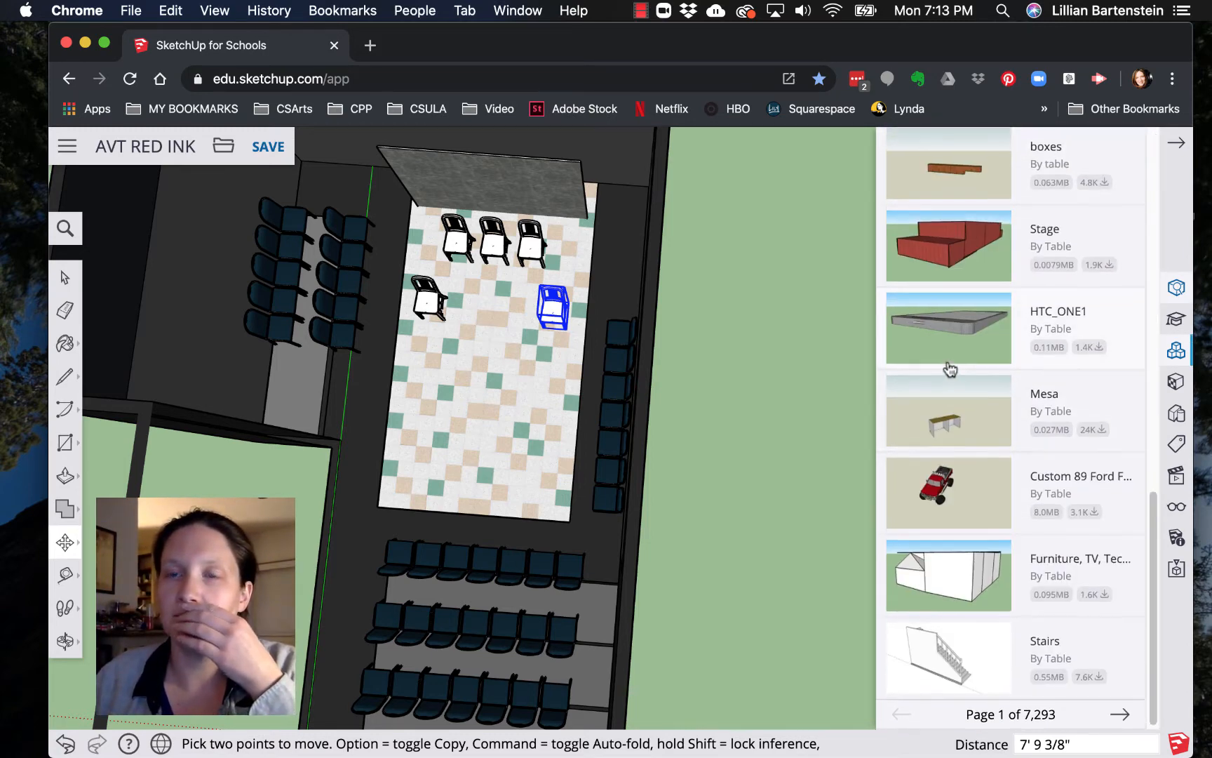
scroll(947, 366, up, 4)
scroll(982, 343, up, 5)
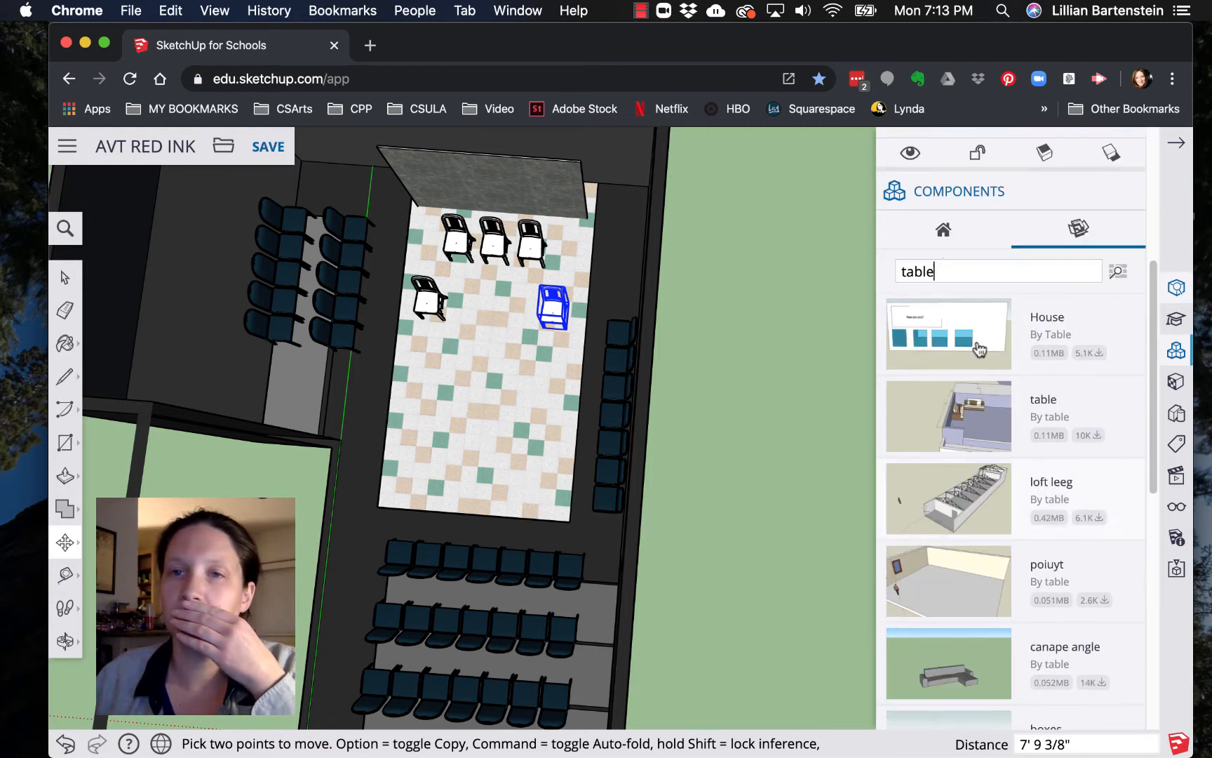
Step: Search the component library for desk and place the 0.17 MB Desk Table on the stage between the two side chairs
key(super+a)
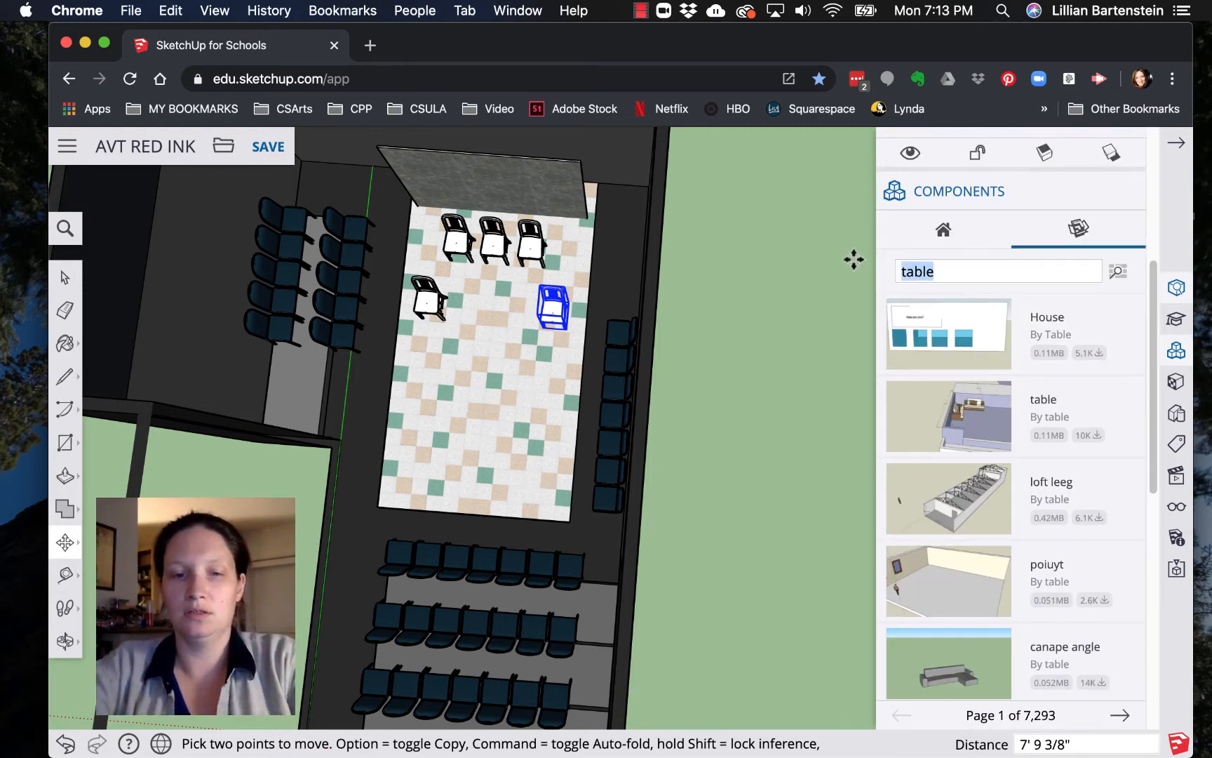
text(desk)
key(Return)
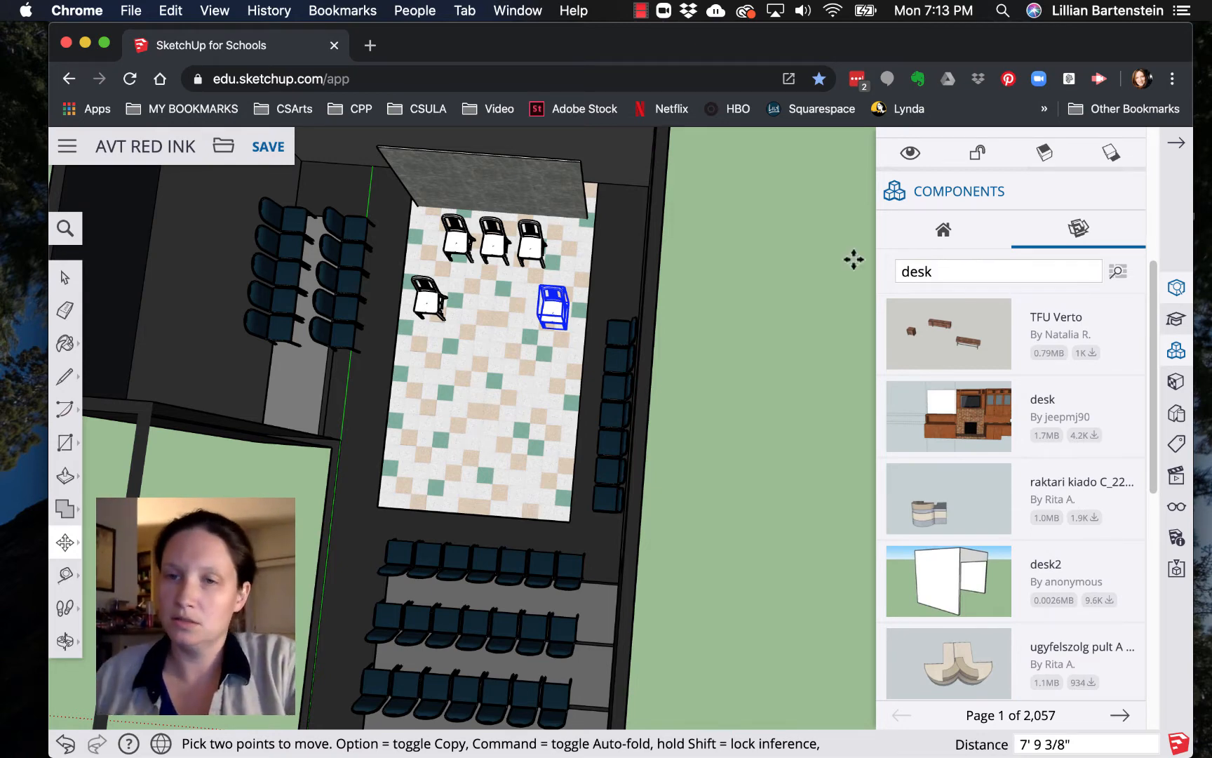
scroll(953, 433, down, 3)
scroll(963, 448, down, 6)
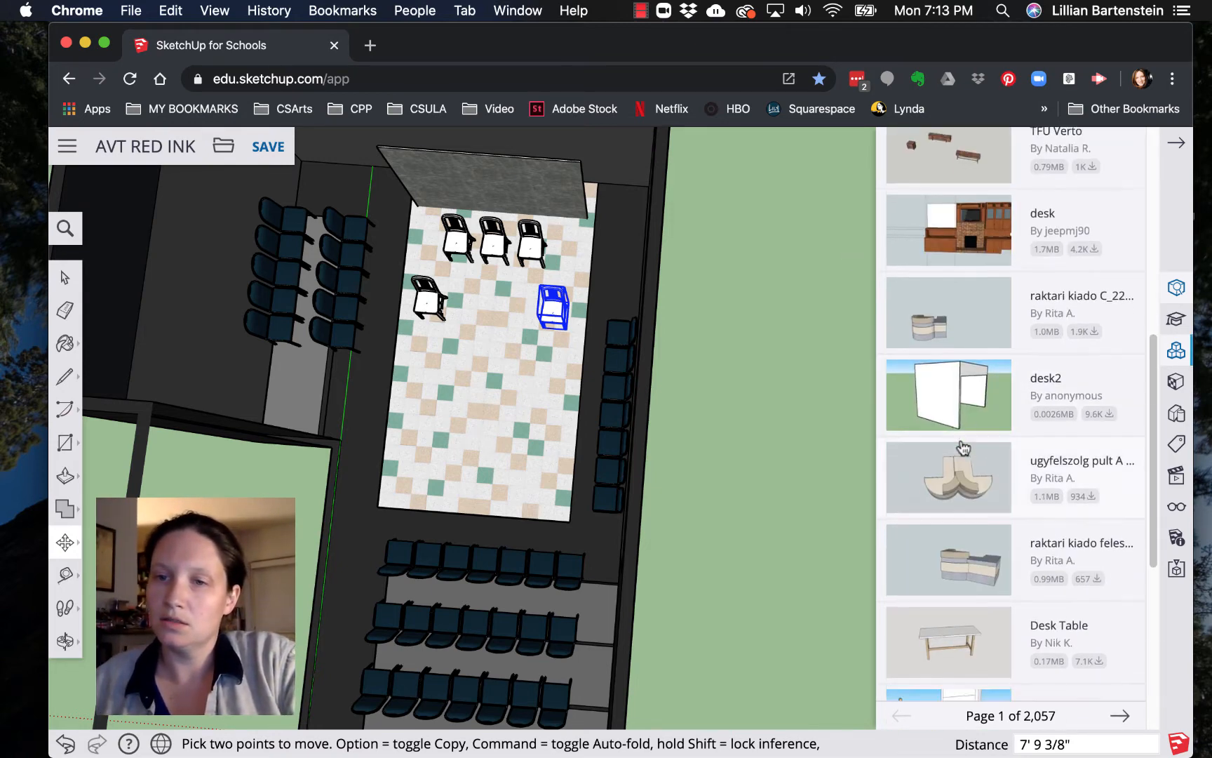
scroll(952, 331, up, 1)
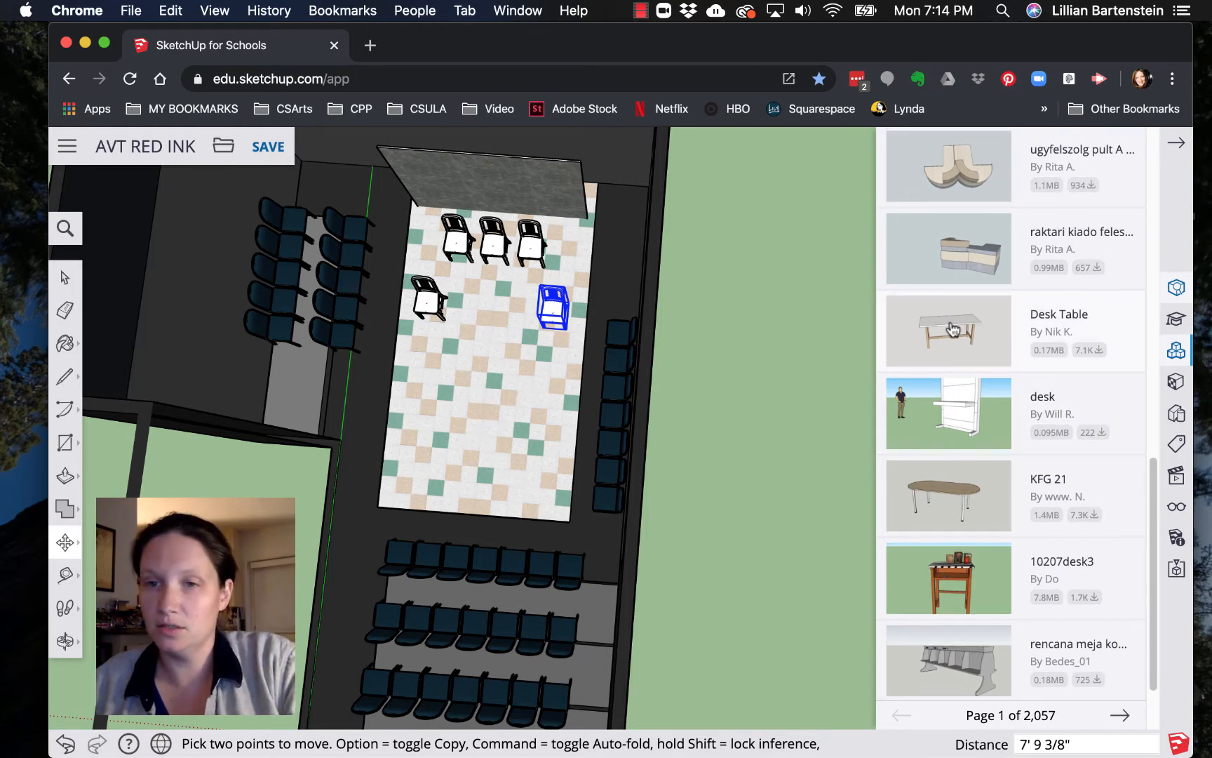
click(952, 330)
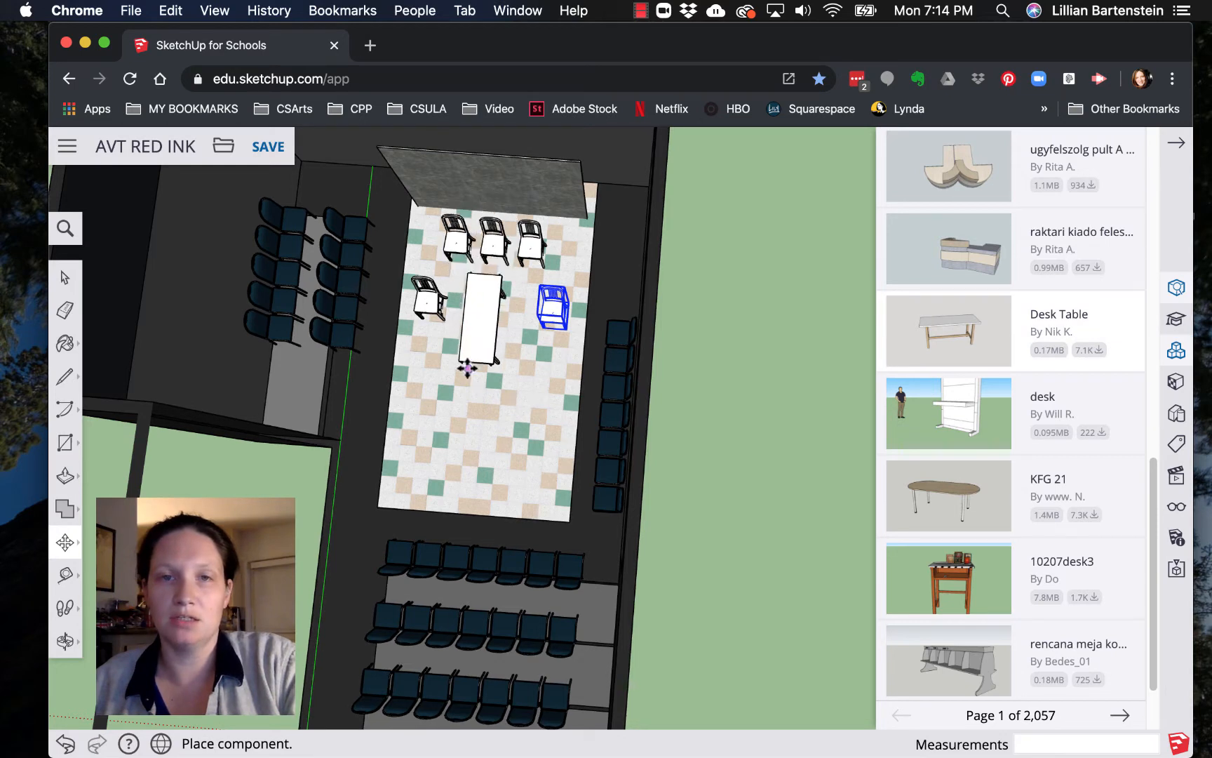
click(463, 376)
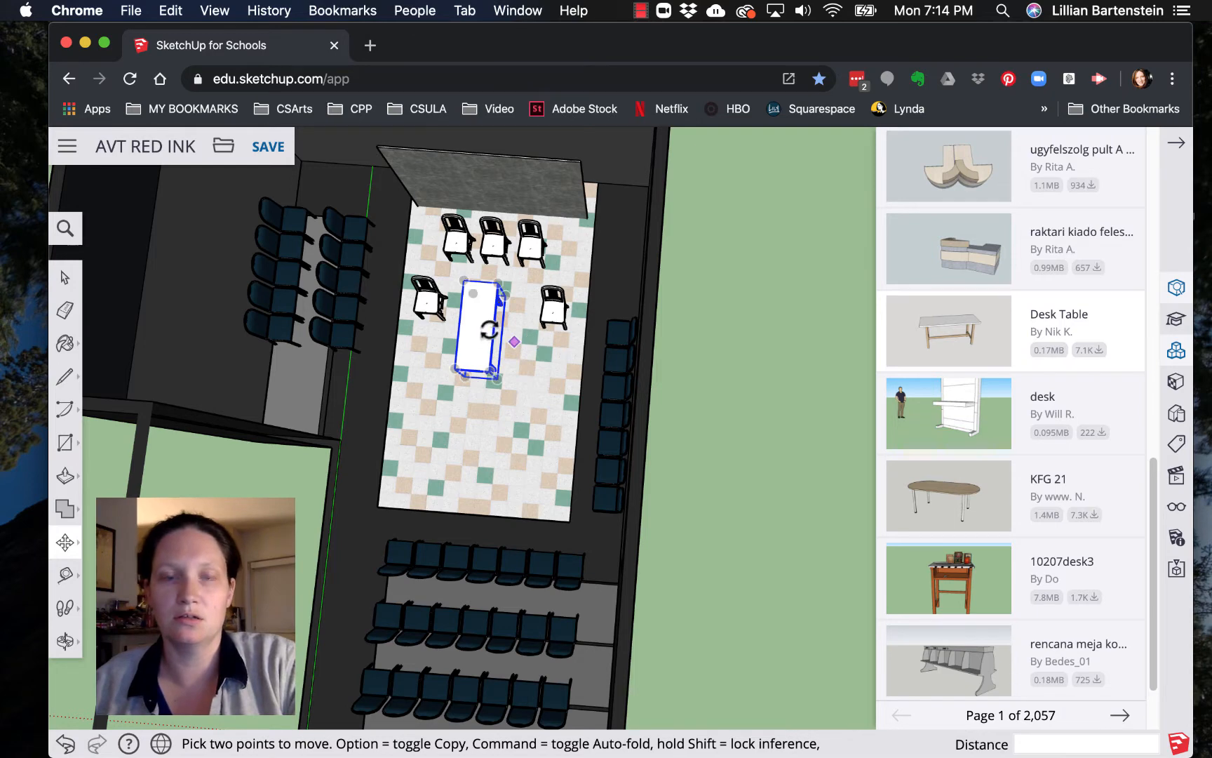
Step: Move the Desk Table sideways on the tiled floor to centre it between the two side chairs
scroll(493, 326, up, 1)
key(q)
key(m)
scroll(477, 308, up, 2)
scroll(460, 298, up, 1)
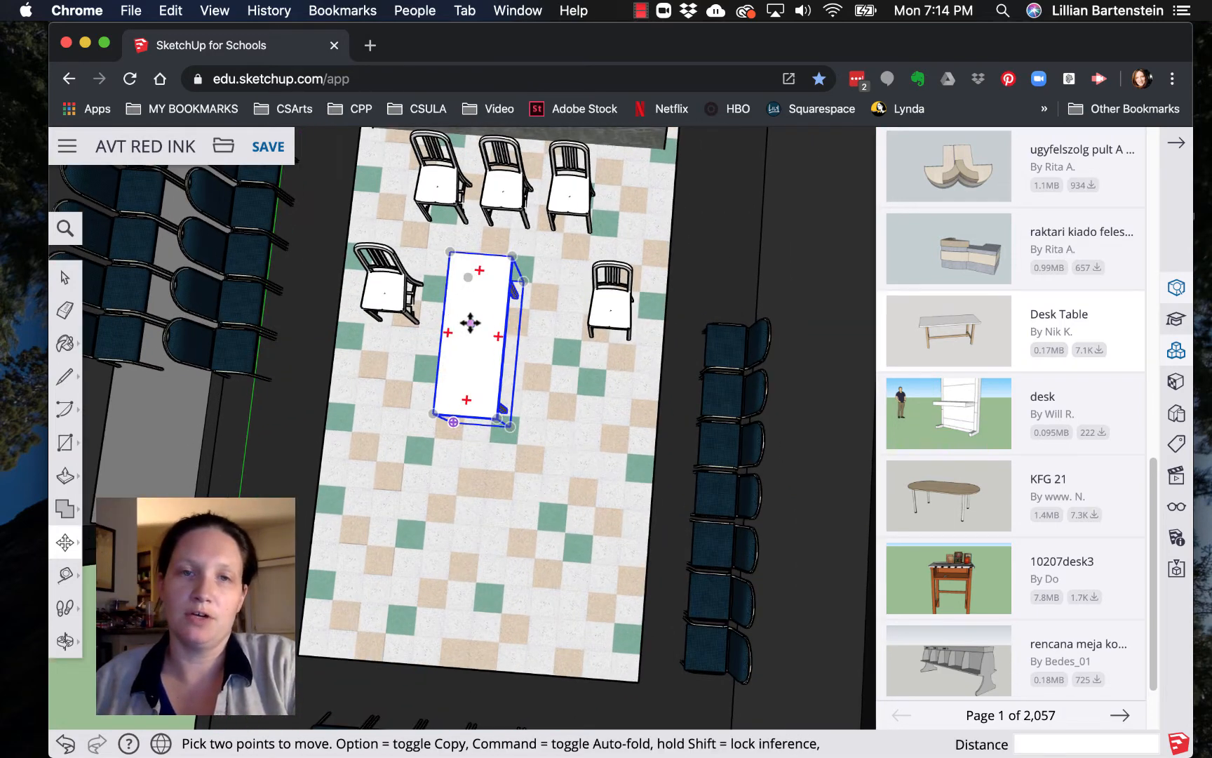
key(q)
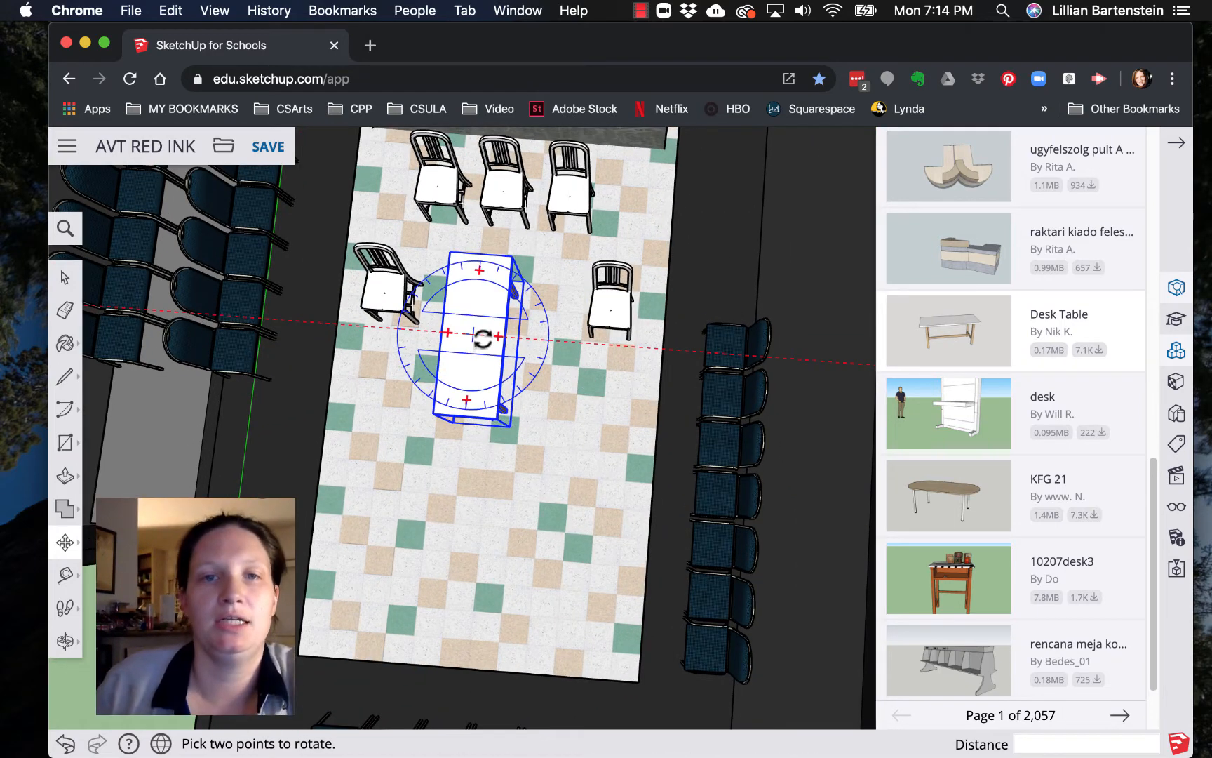
key(m)
key(q)
key(m)
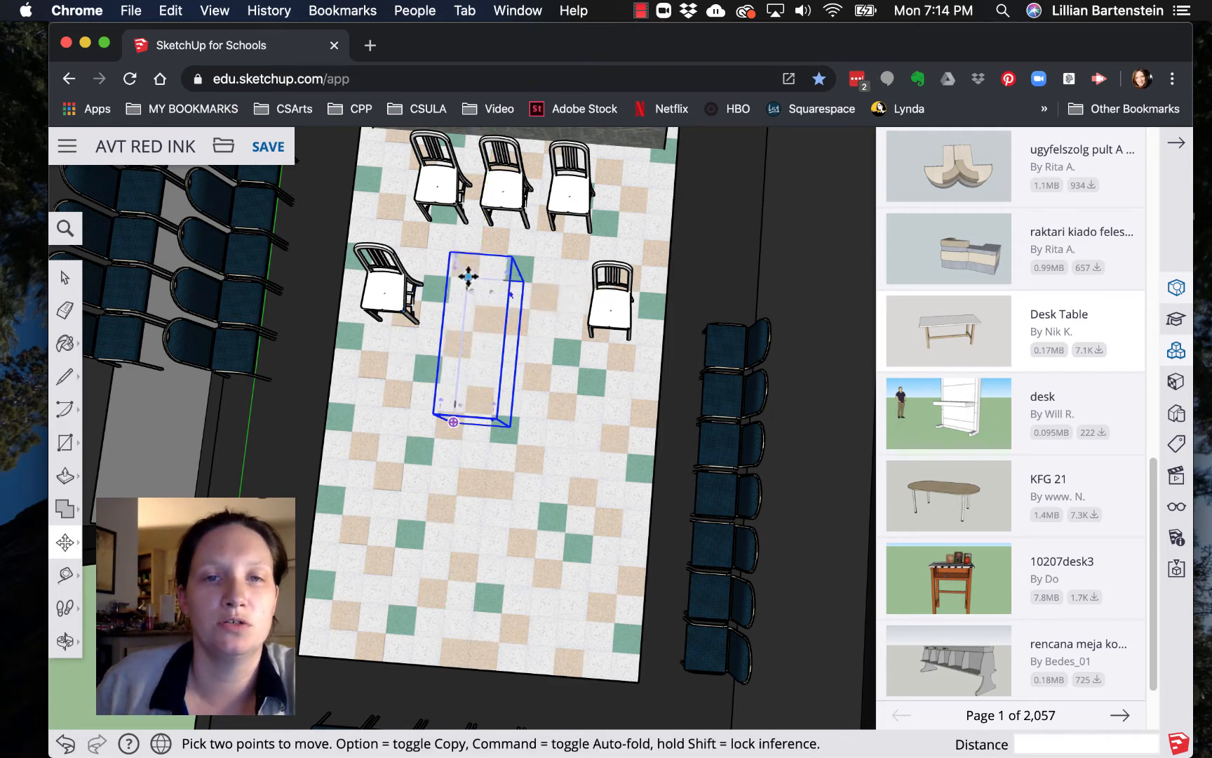
Step: Rotate the Desk Table about a quarter turn so its long side runs parallel to the row of three chairs
key(o)
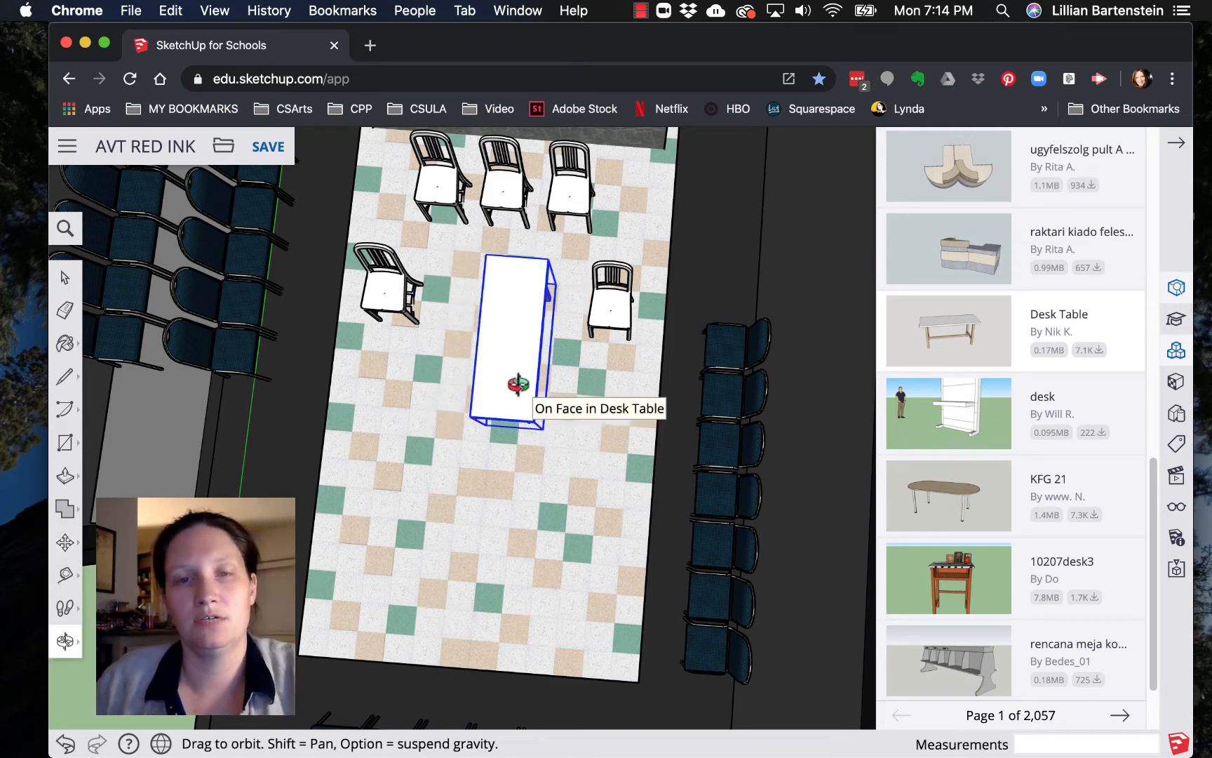
drag(509, 385, 493, 146)
key(m)
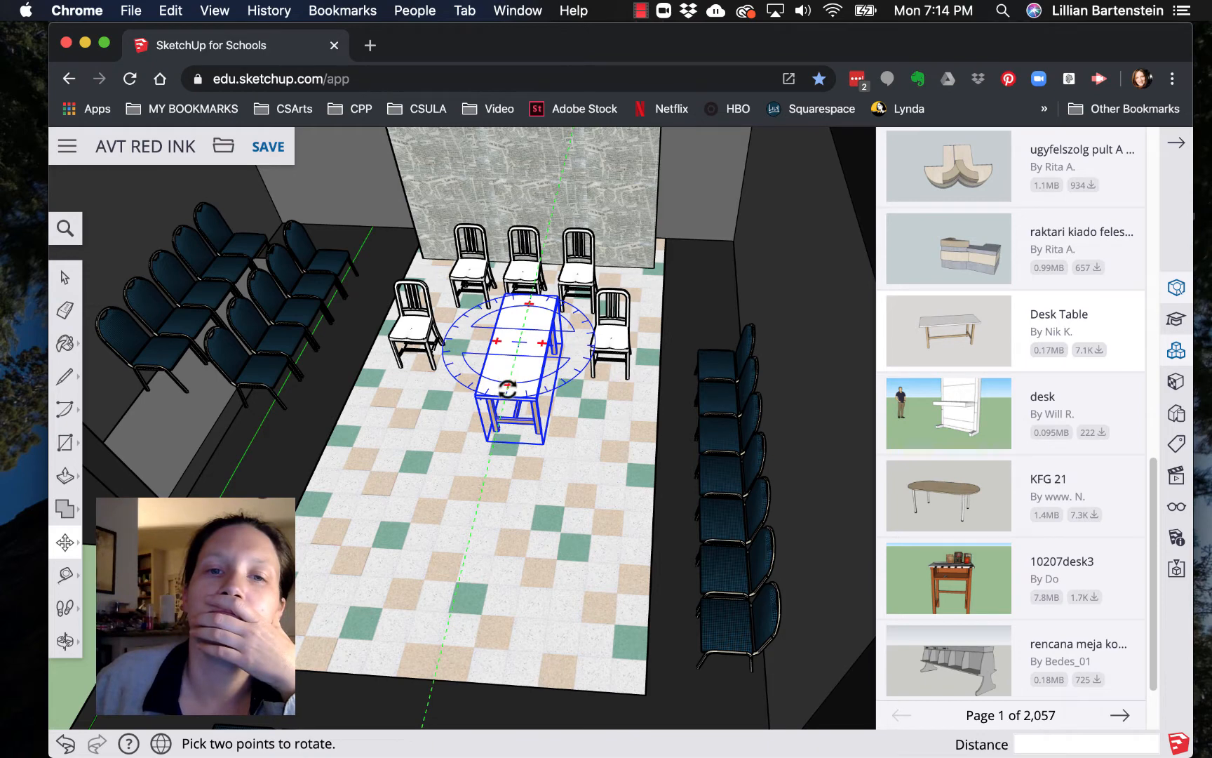
click(507, 388)
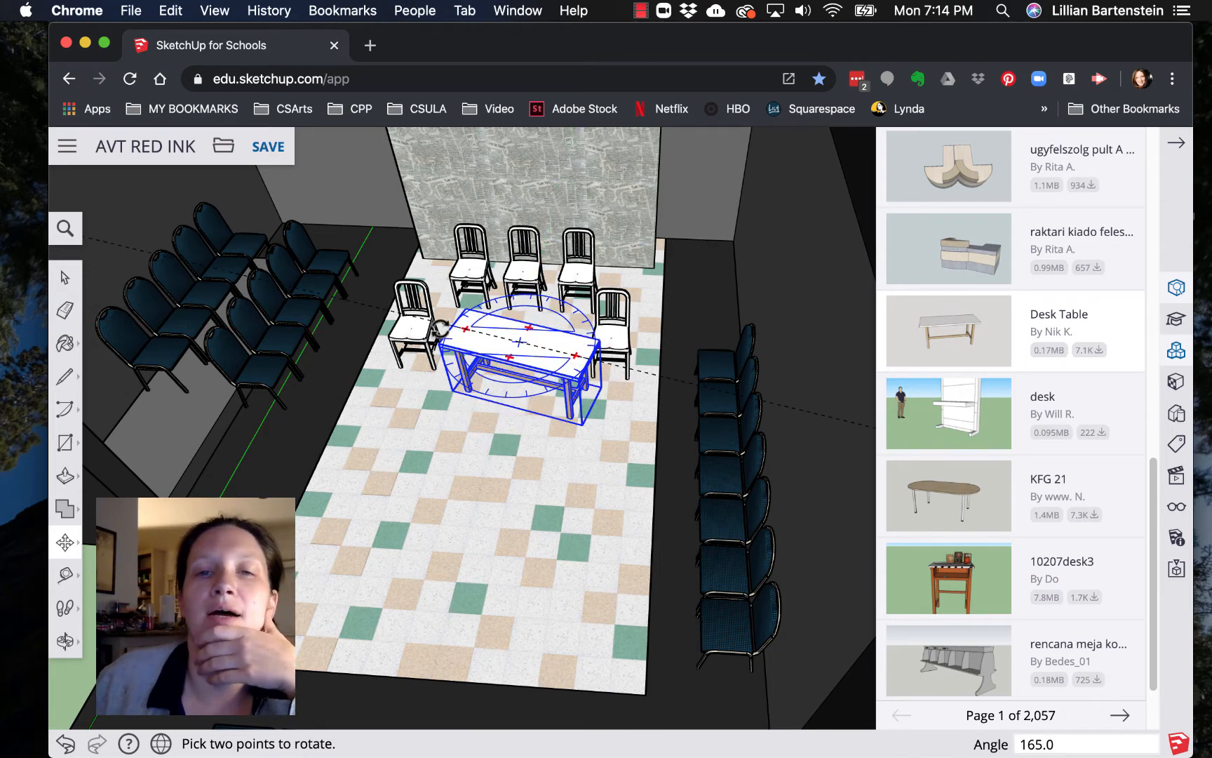
click(480, 334)
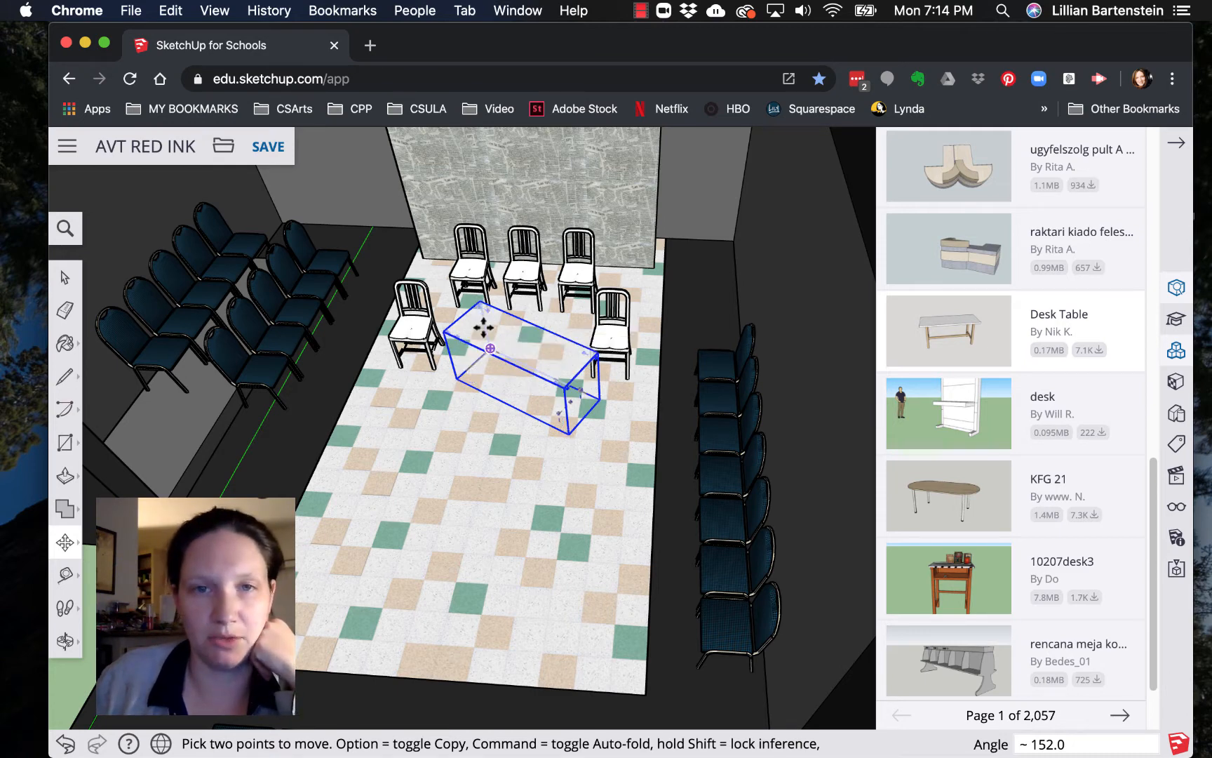
mouse_move(468, 324)
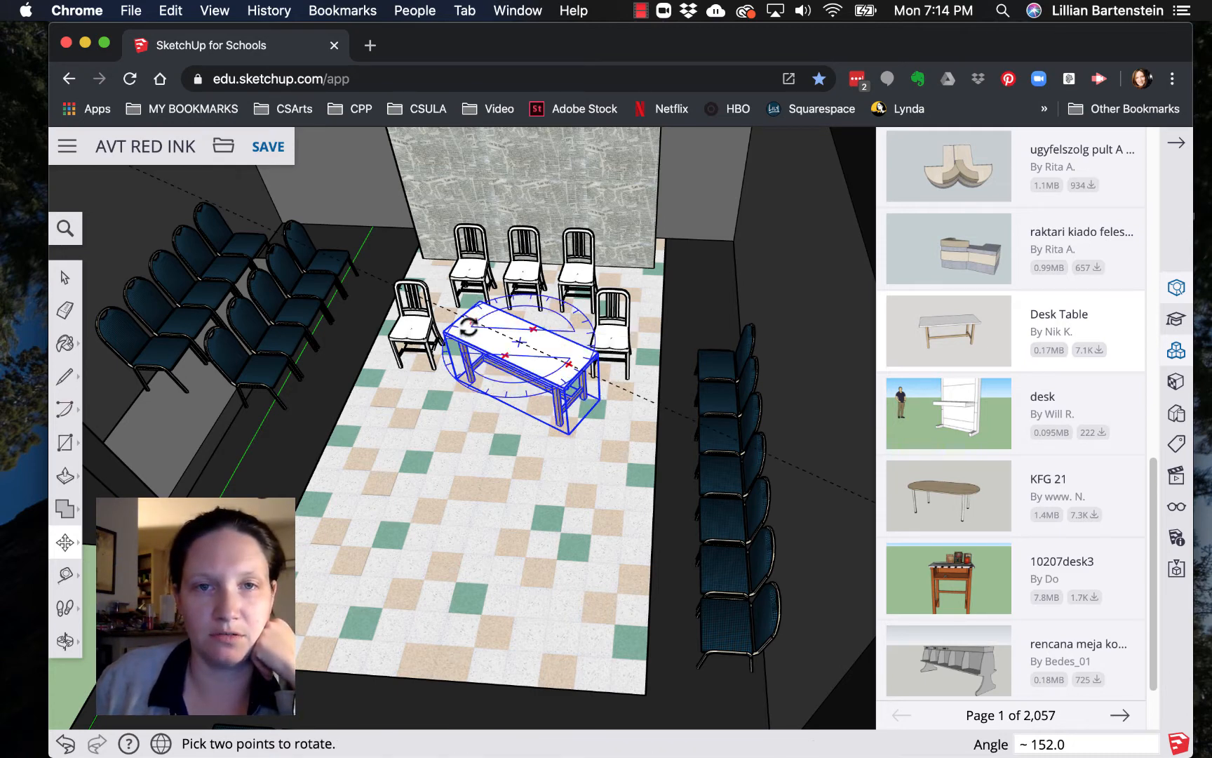
mouse_move(468, 324)
mouse_down()
mouse_move(457, 349)
mouse_move(449, 339)
mouse_up()
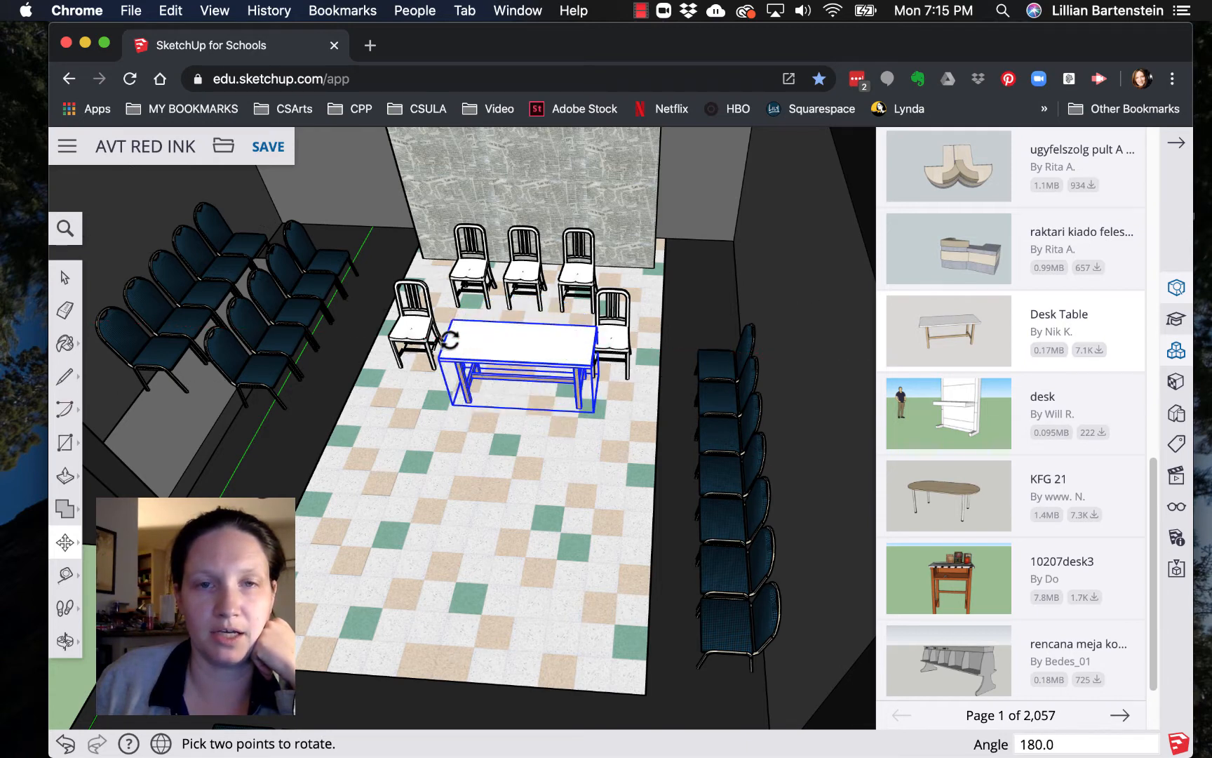
Step: Move the Desk Table about 1' 6 15/16" upstage toward the row of chairs, and shift it about 2 11/16" sideways between the side chairs
click(515, 330)
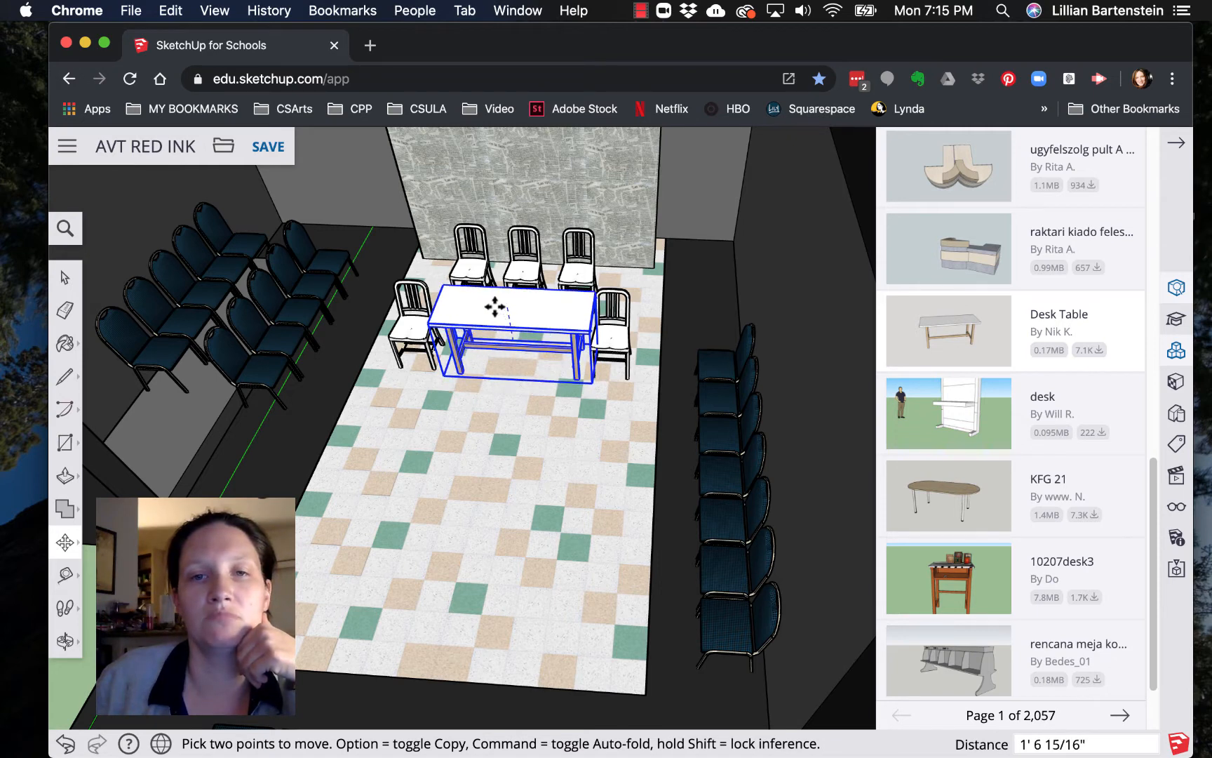
click(495, 306)
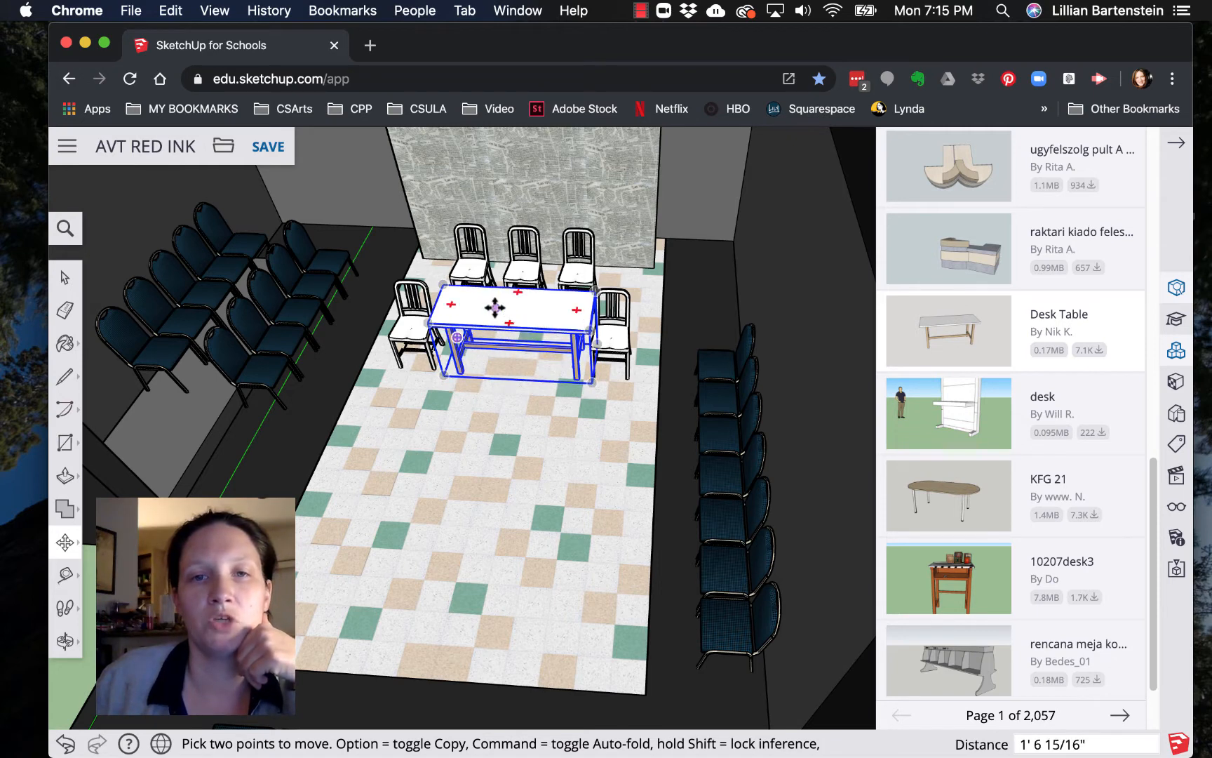
click(578, 307)
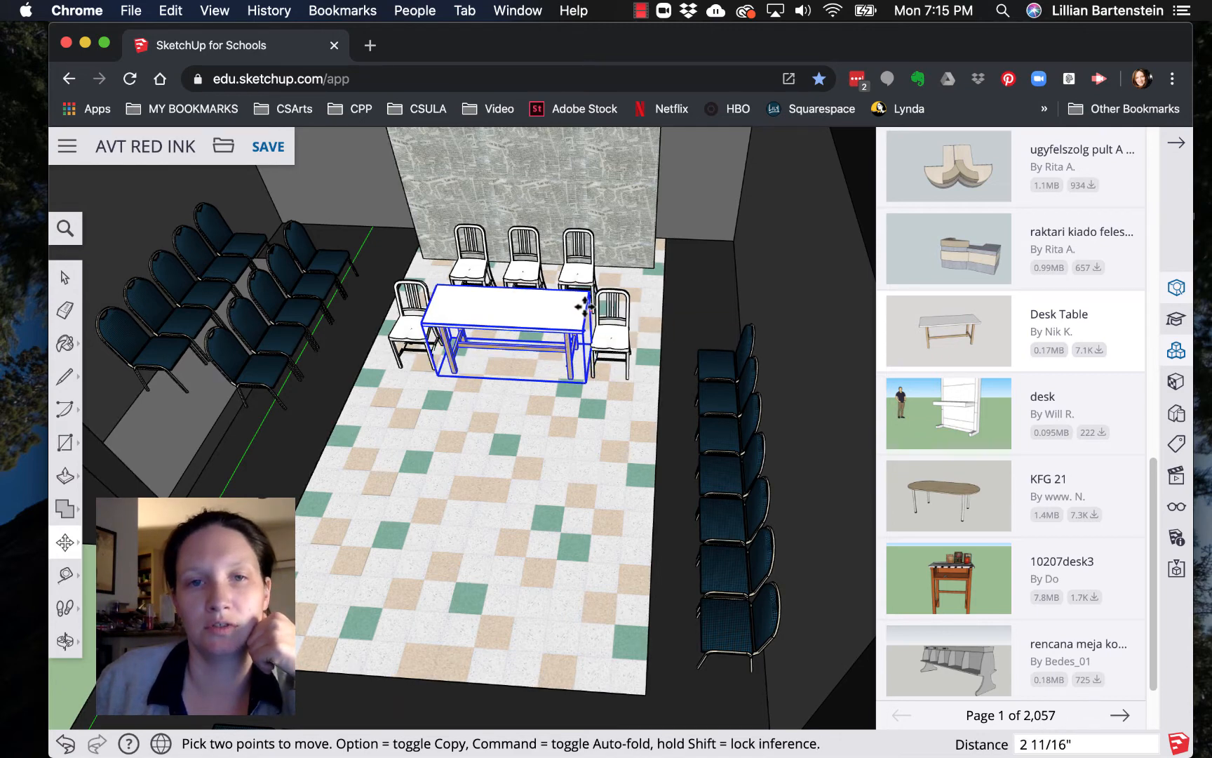
click(584, 306)
key(space)
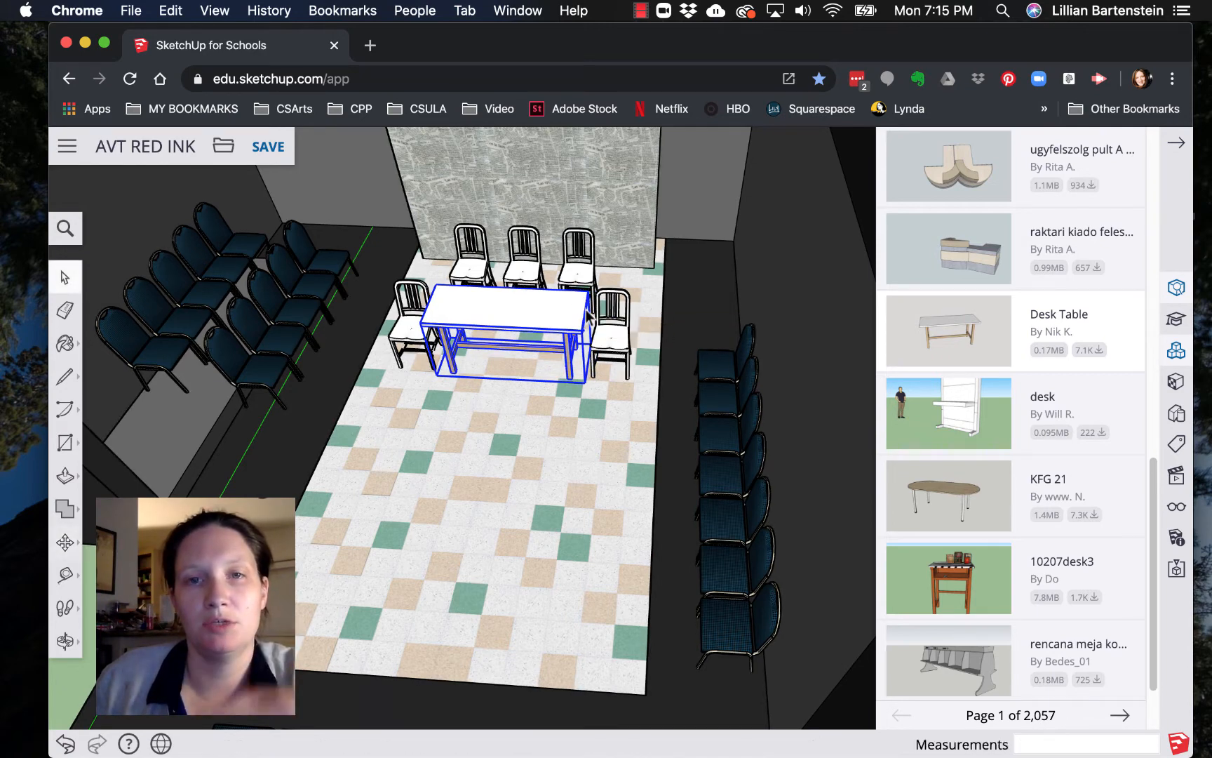
Step: Open the Desk Table for editing and paint its near front leg with a mottled blue-grey material from the Metal collection
double_click(515, 312)
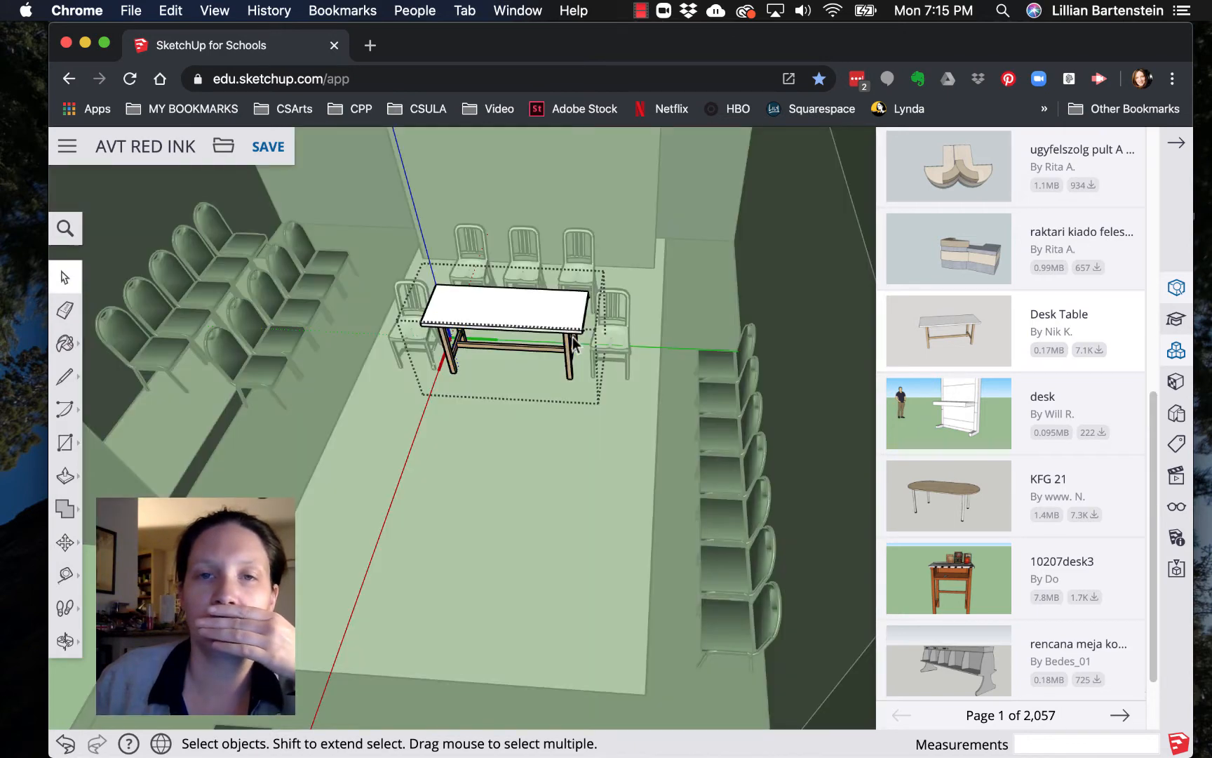
scroll(477, 308, up, 3)
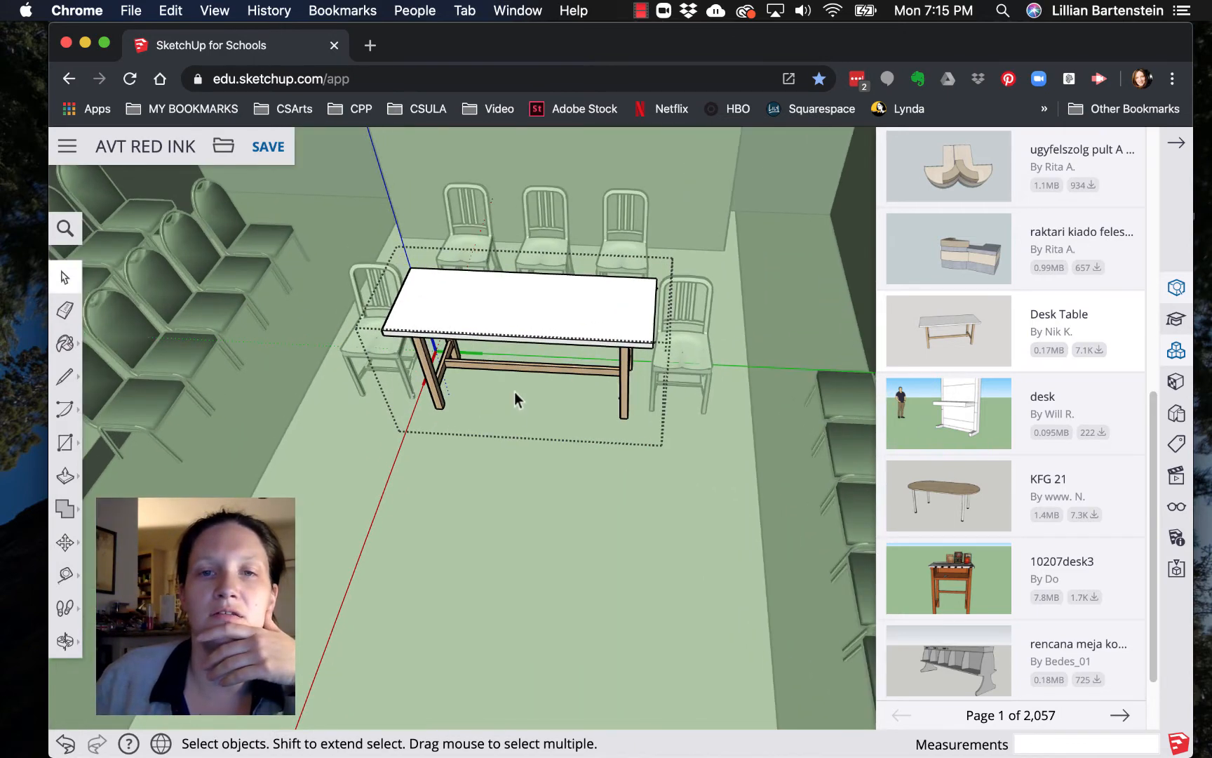
middle_drag(506, 410, 503, 316)
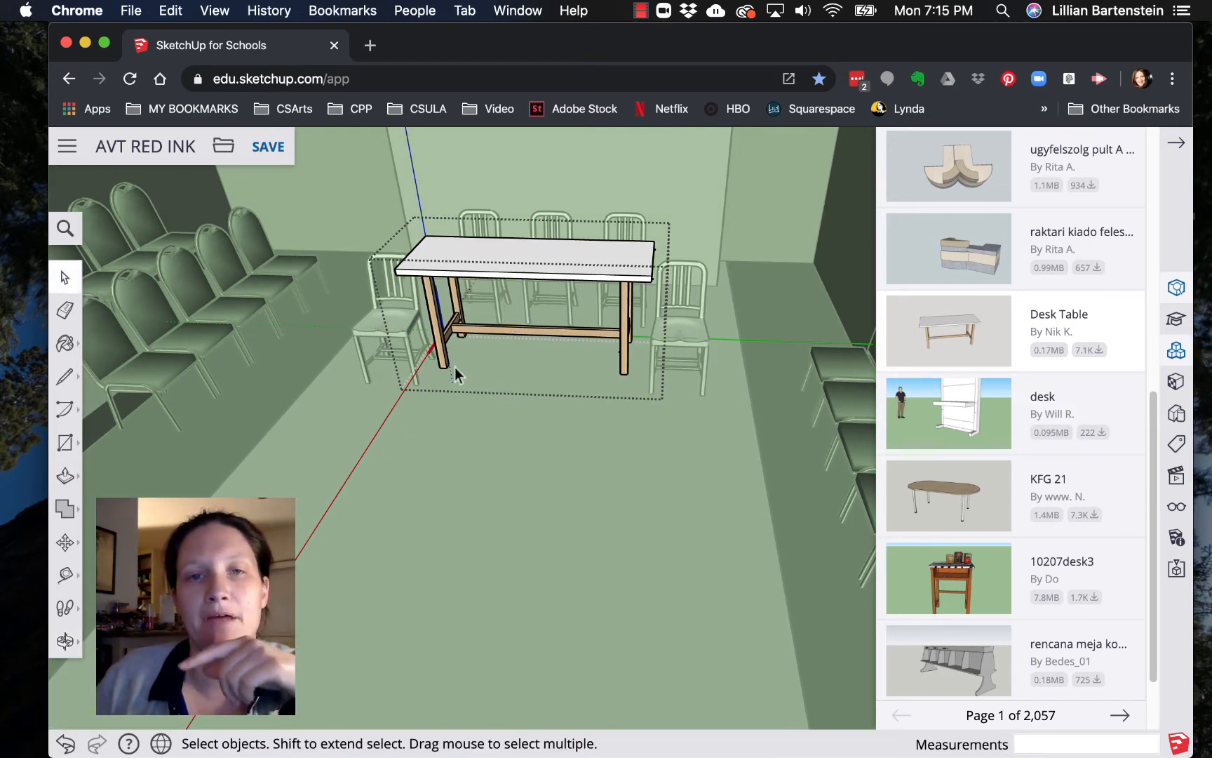
scroll(1019, 276, up, 6)
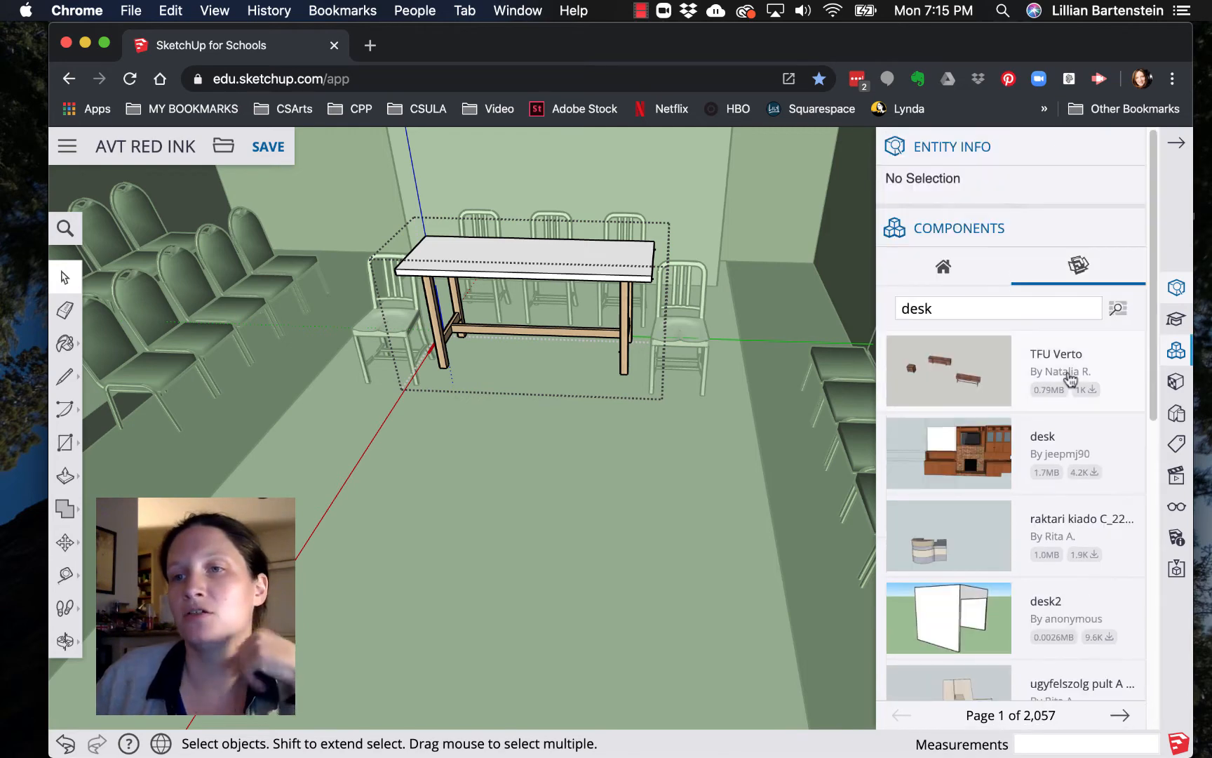
click(1175, 383)
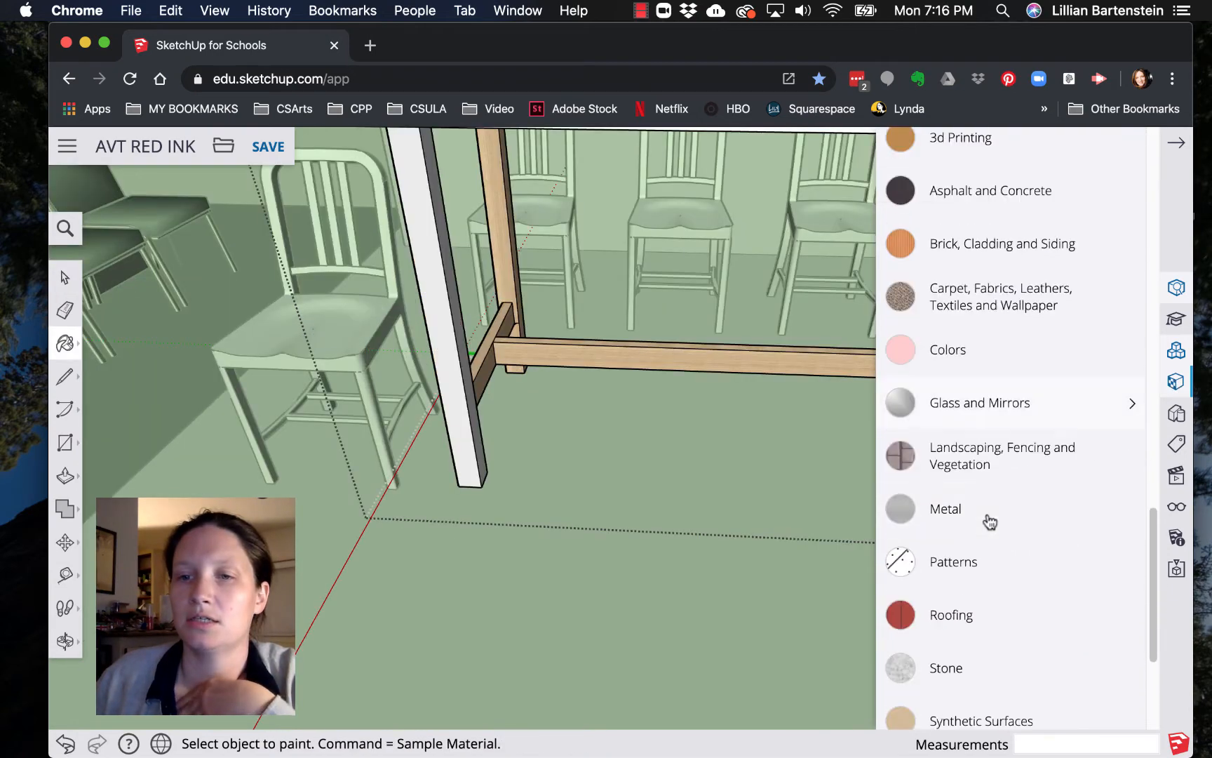
click(954, 510)
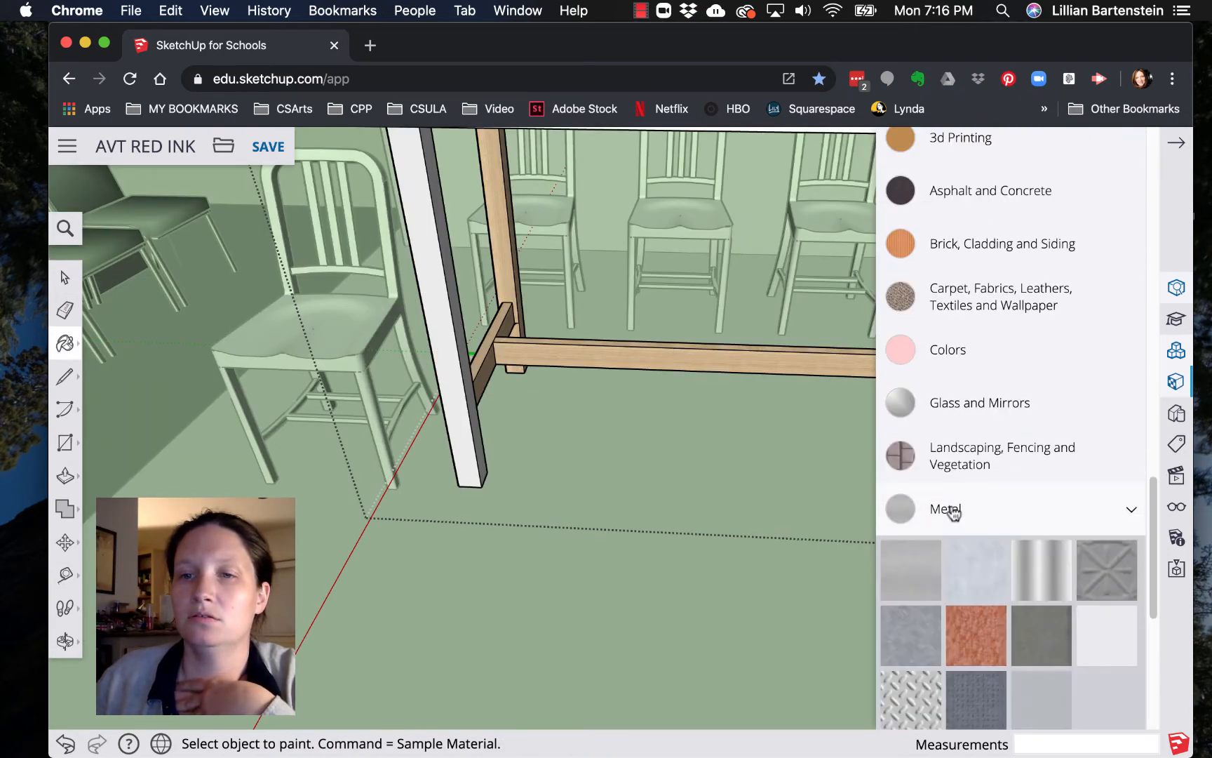
scroll(993, 529, down, 5)
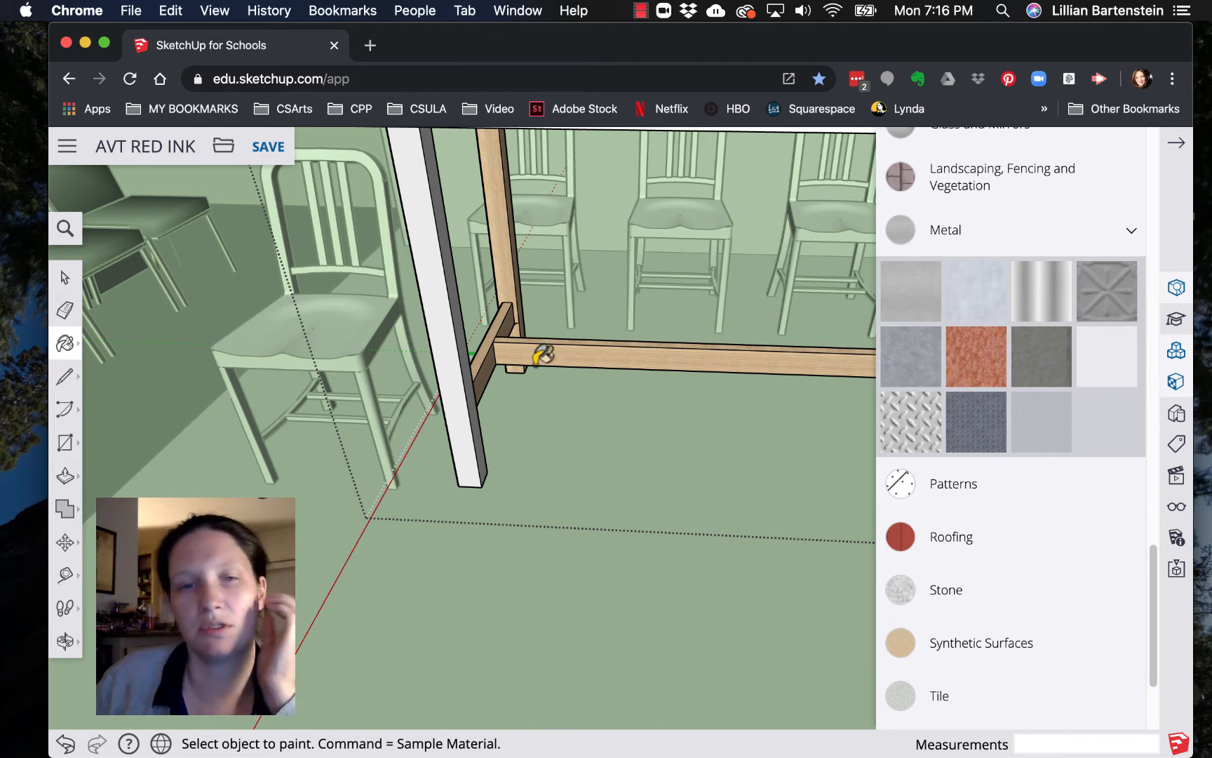
click(466, 337)
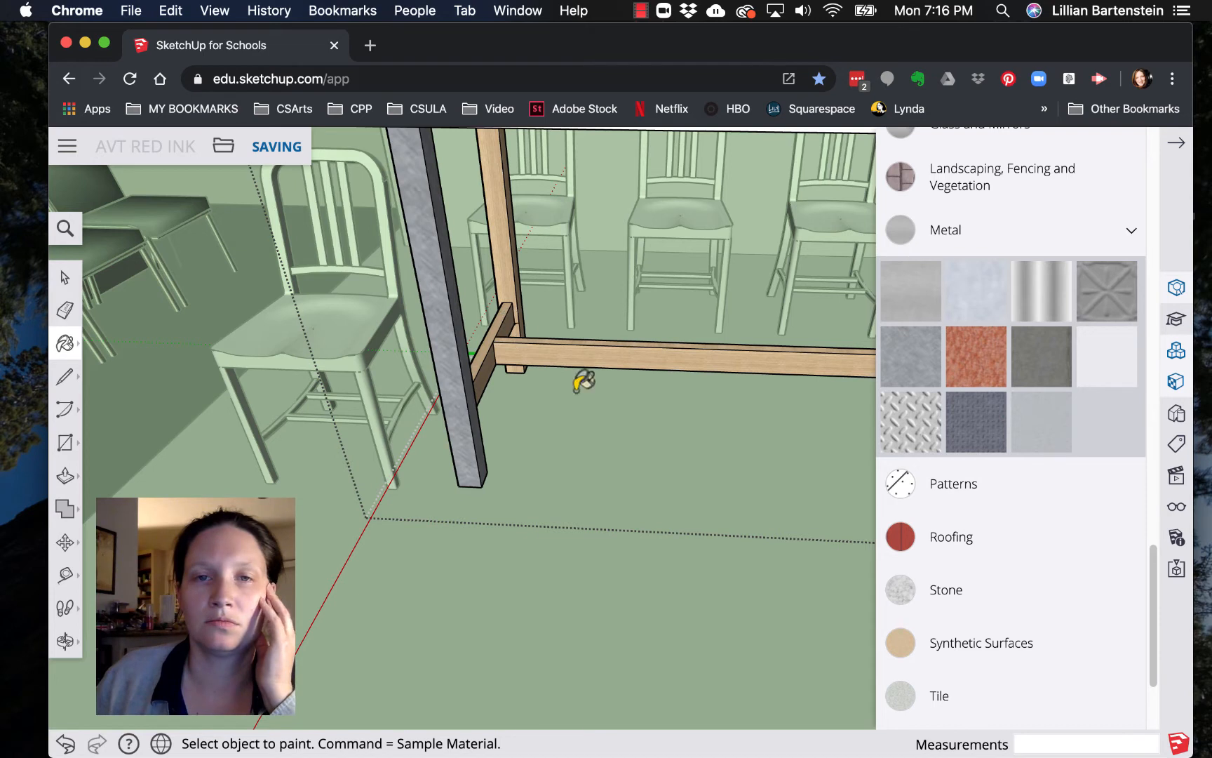
Step: Paint the rear leg, the short cross rail and the long stretcher at the same end with the blue-grey metal
click(526, 254)
scroll(506, 284, down, 3)
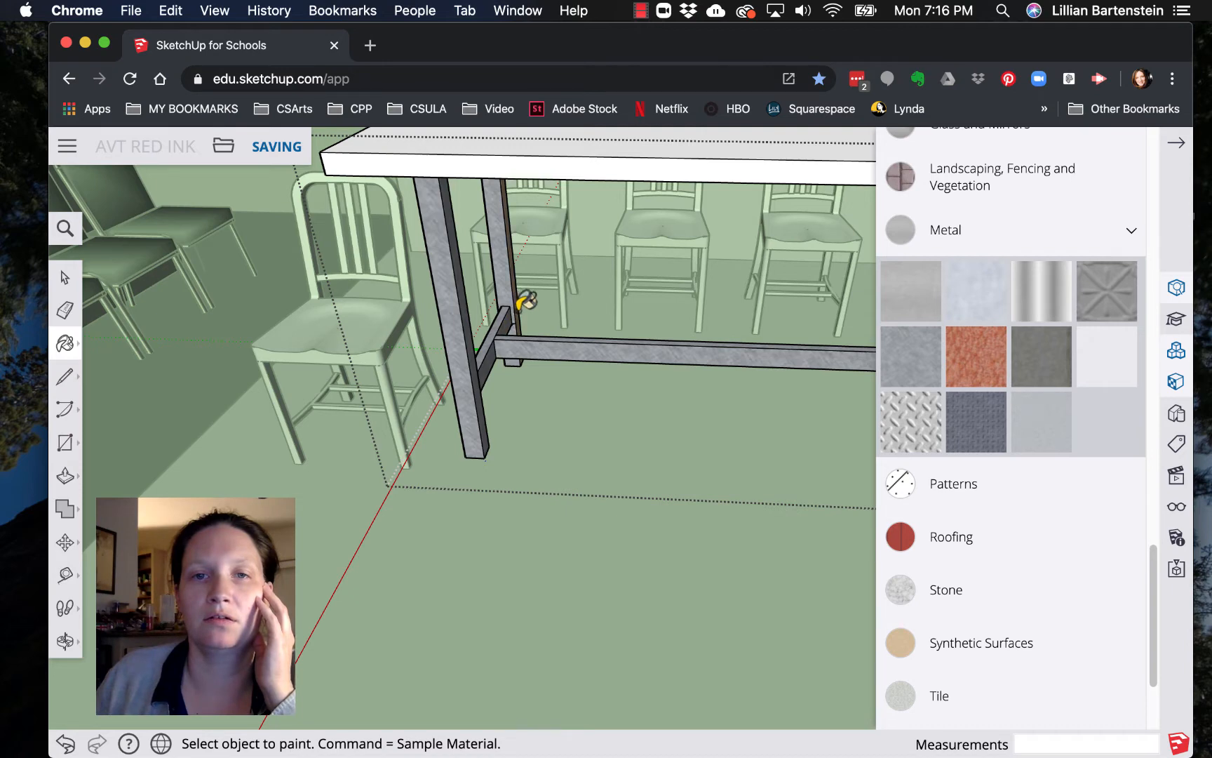
scroll(527, 301, down, 4)
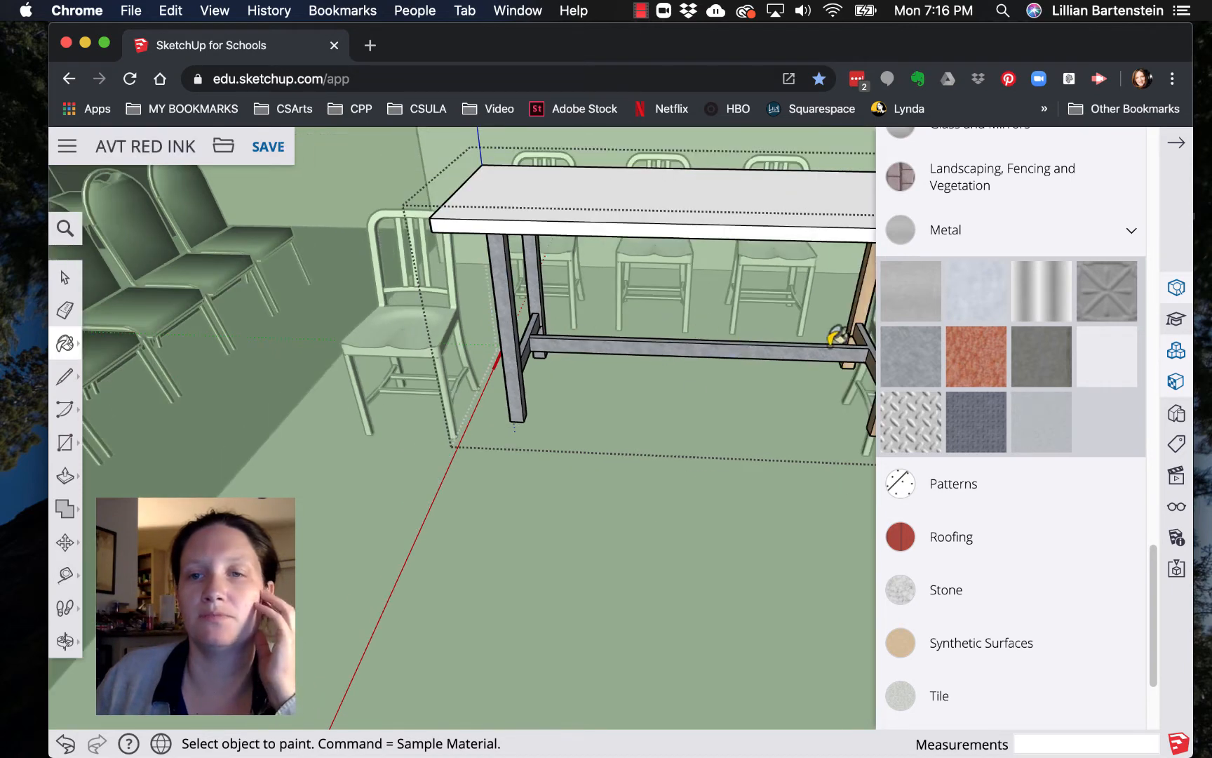
Step: Paint both legs and the short cross rail at the table's other end with the blue-grey metal
key(o)
mouse_move(650, 335)
mouse_down()
mouse_move(644, 294)
mouse_move(582, 317)
mouse_move(520, 317)
mouse_move(398, 389)
mouse_up()
key(b)
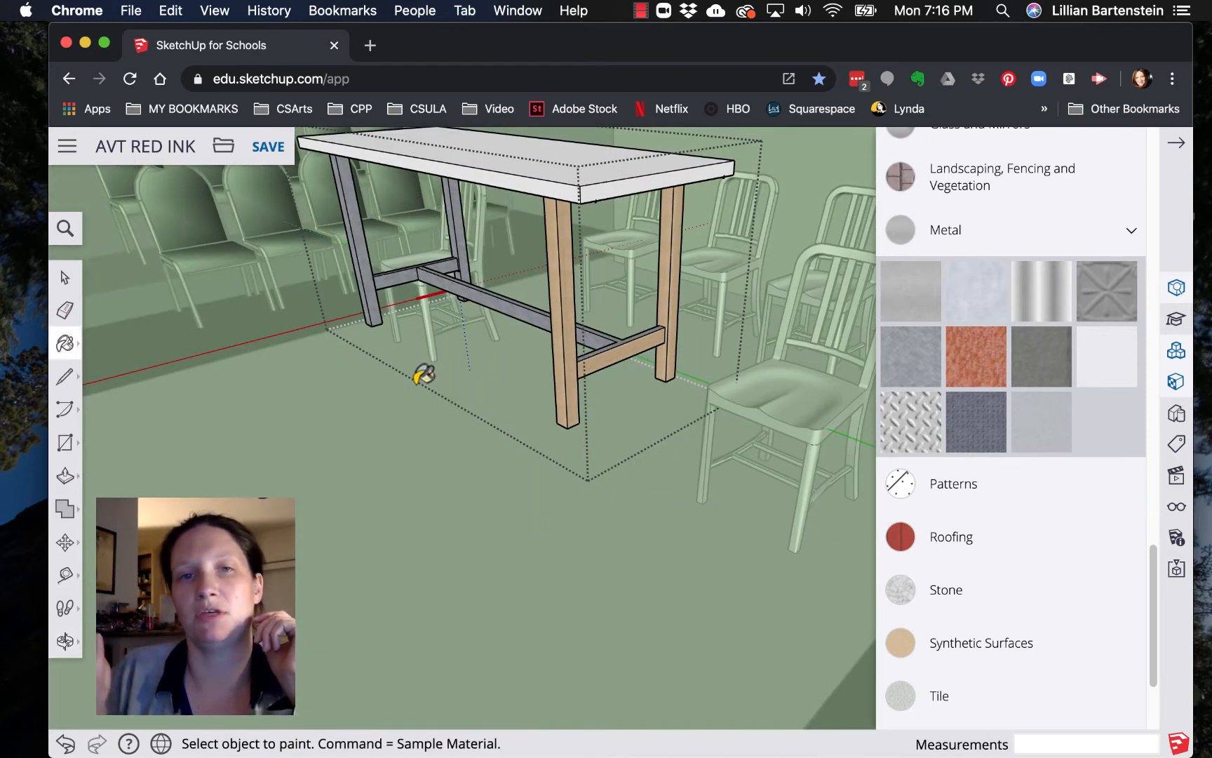
click(555, 302)
click(572, 300)
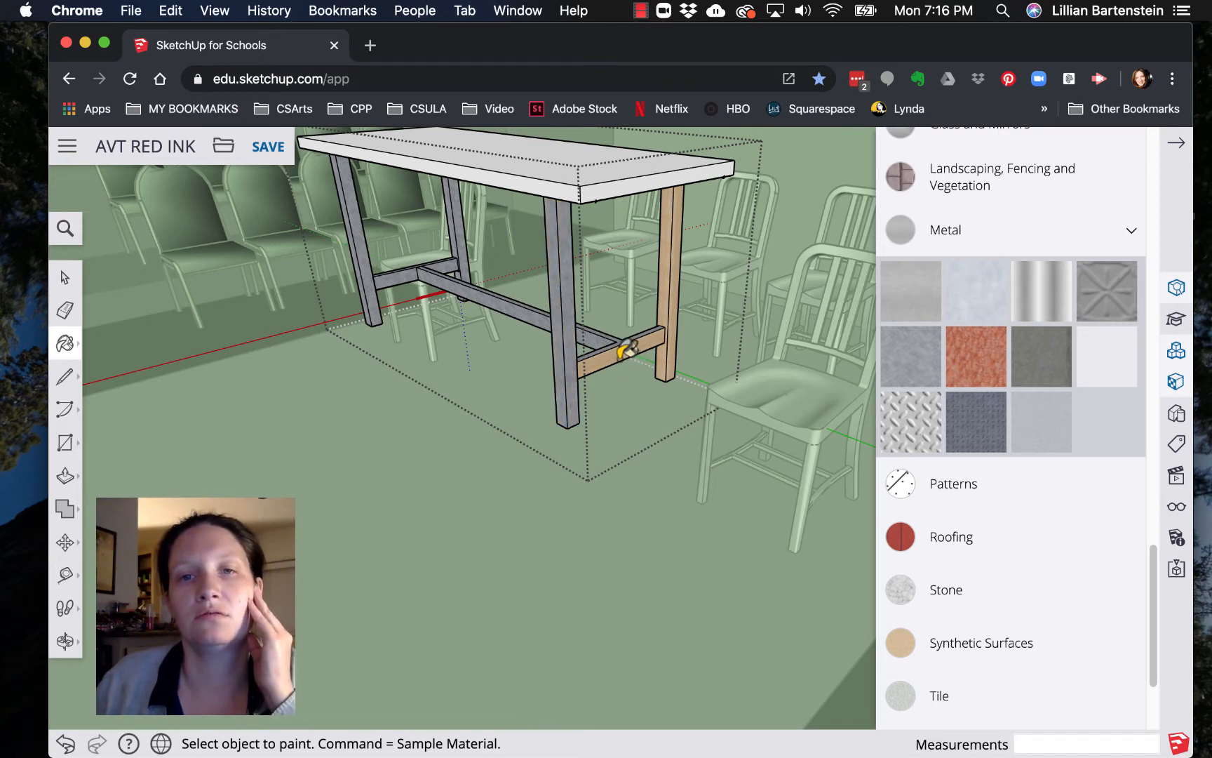
click(624, 351)
click(667, 298)
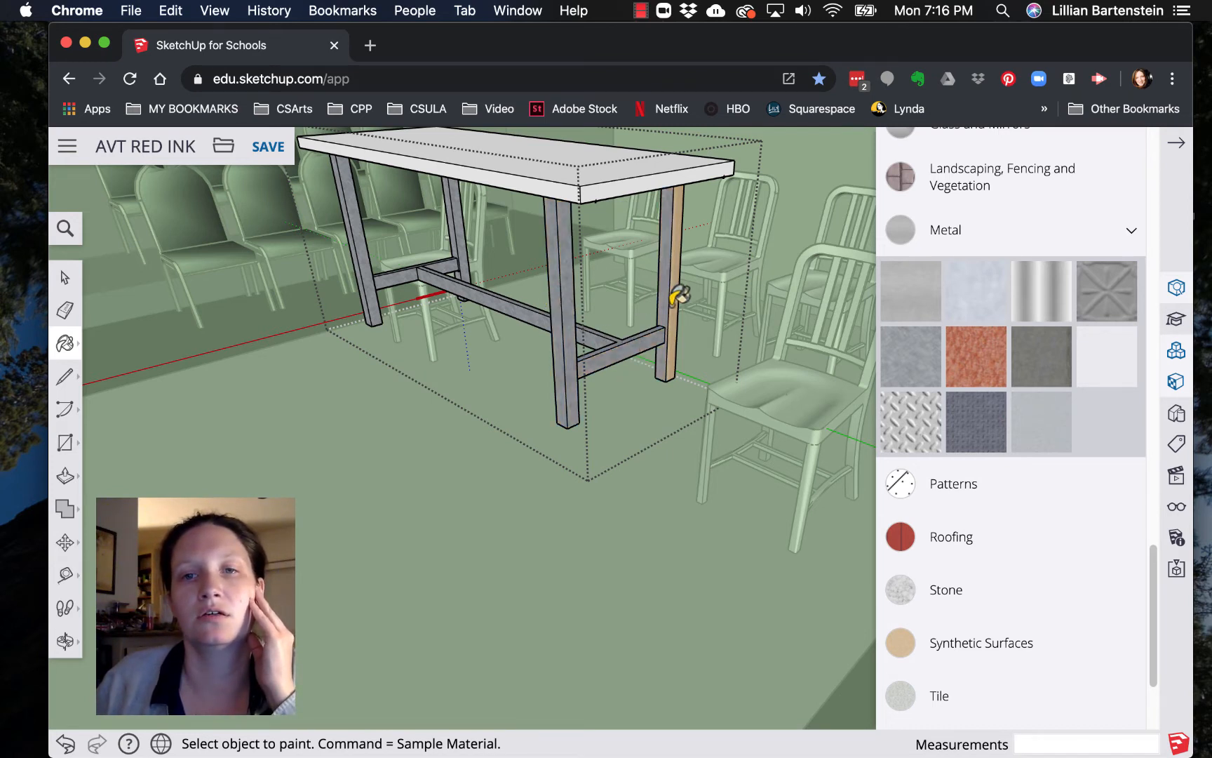
click(675, 300)
Step: Paint the remaining wooden faces of the legs and cross rails, seen from the opposite end, with the blue-grey metal
key(o)
mouse_move(441, 319)
mouse_down()
mouse_move(309, 325)
mouse_move(765, 379)
mouse_move(671, 359)
mouse_up()
key(b)
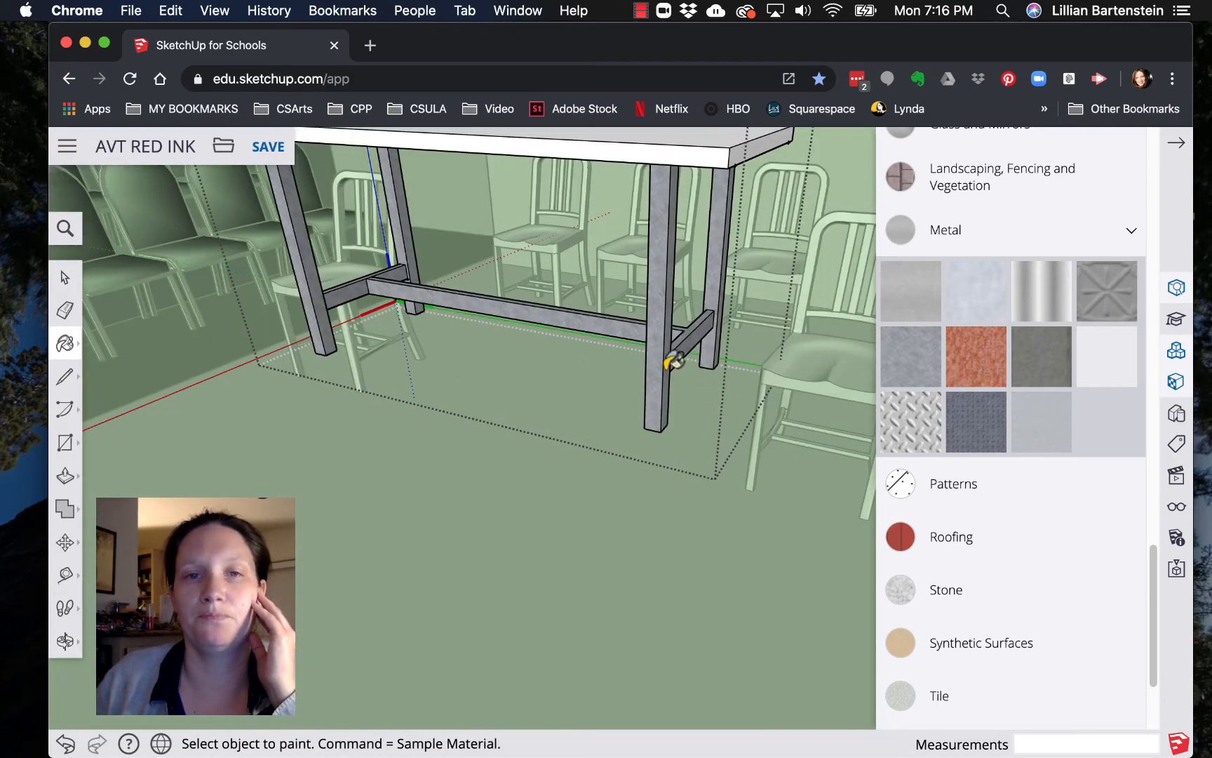
key(o)
mouse_move(307, 317)
mouse_down()
mouse_move(325, 347)
mouse_move(528, 384)
mouse_move(680, 383)
mouse_move(766, 325)
mouse_move(768, 291)
mouse_up()
key(b)
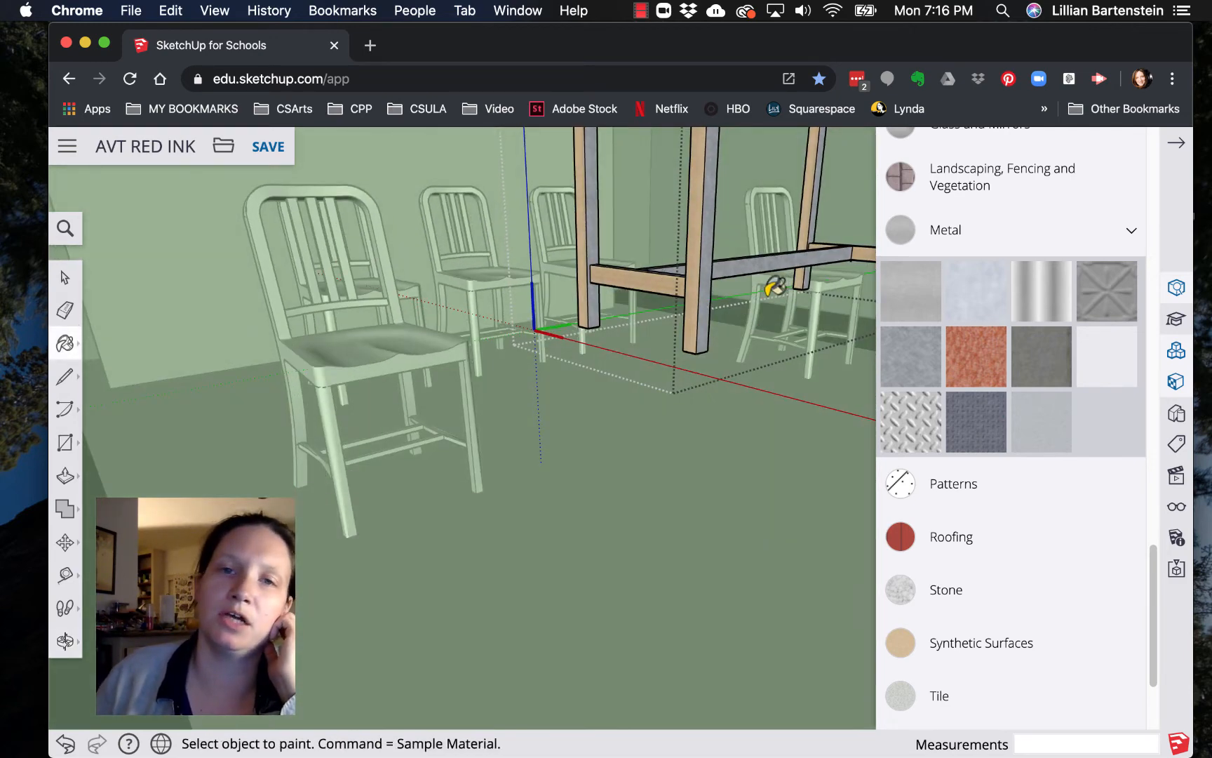
click(588, 251)
click(612, 266)
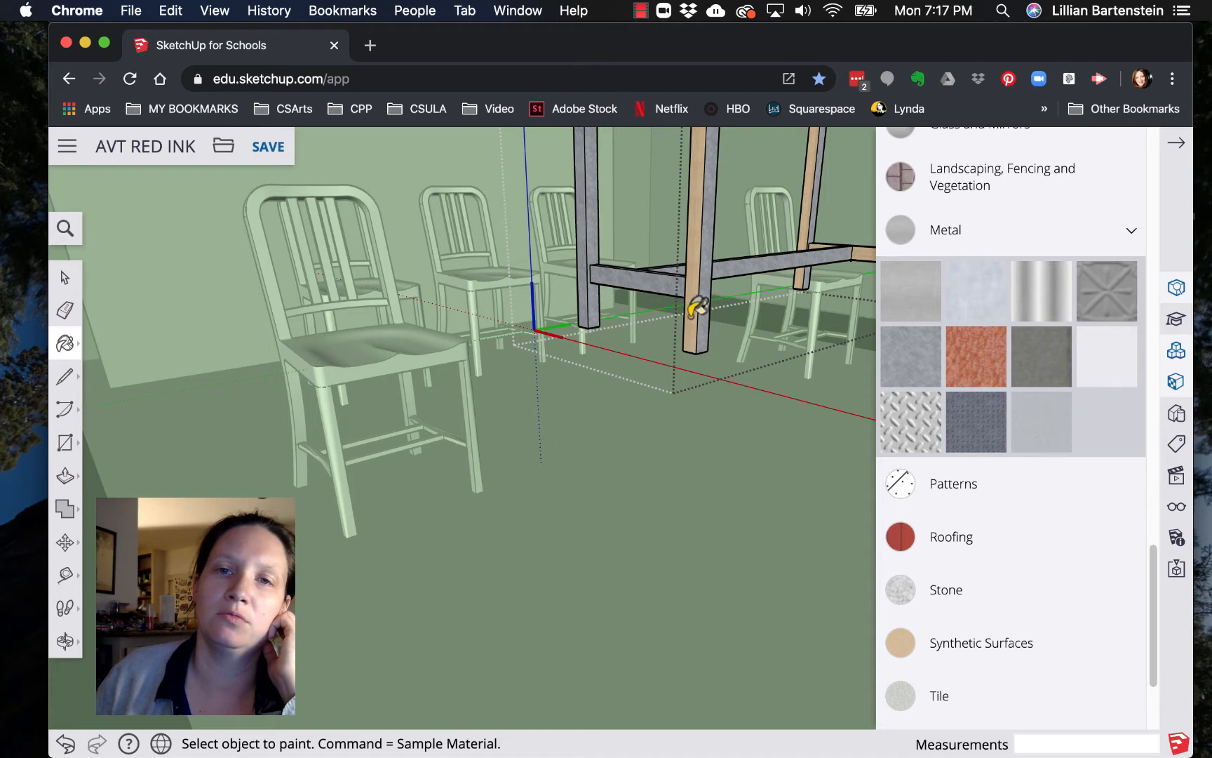
click(811, 193)
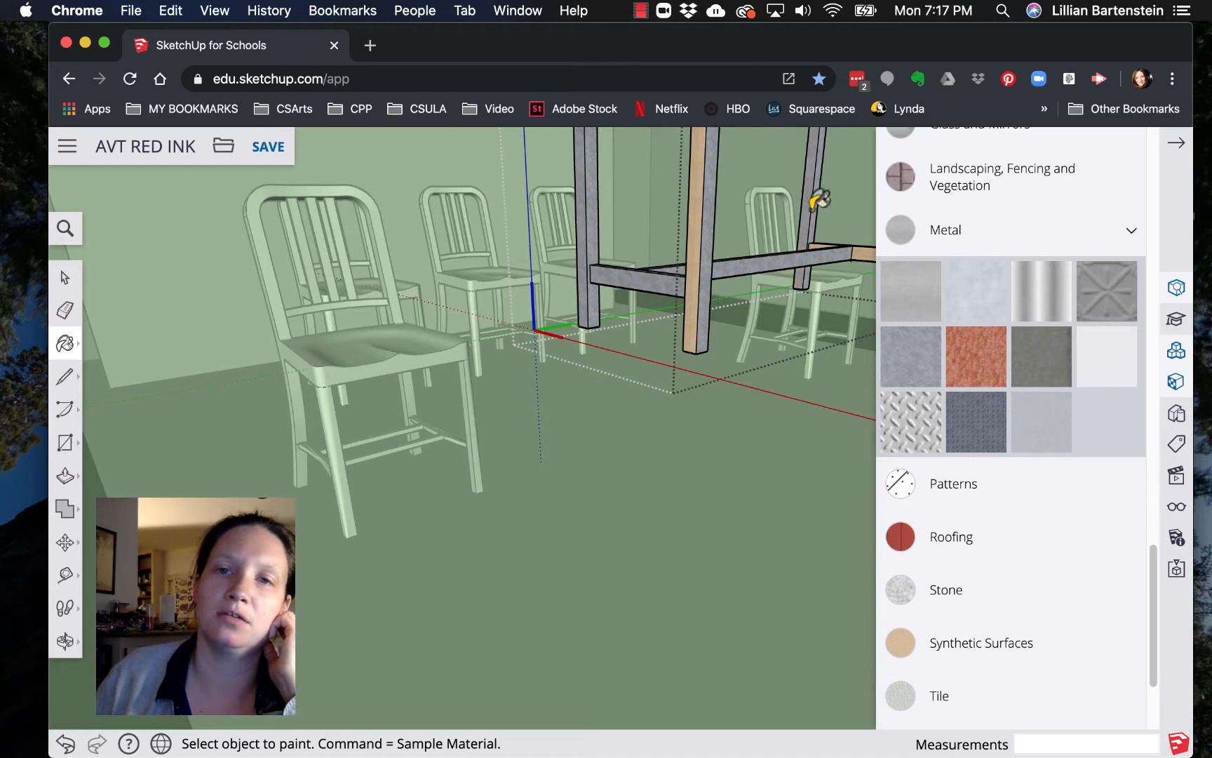
click(694, 275)
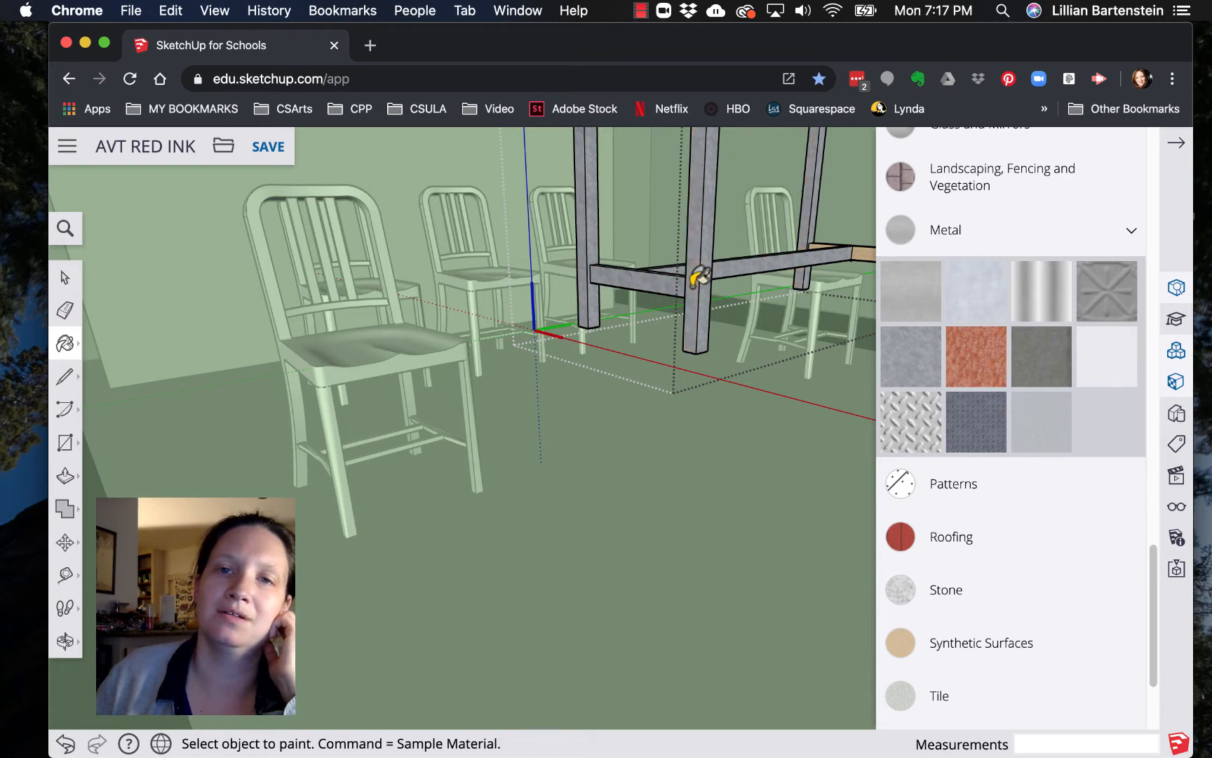
click(816, 244)
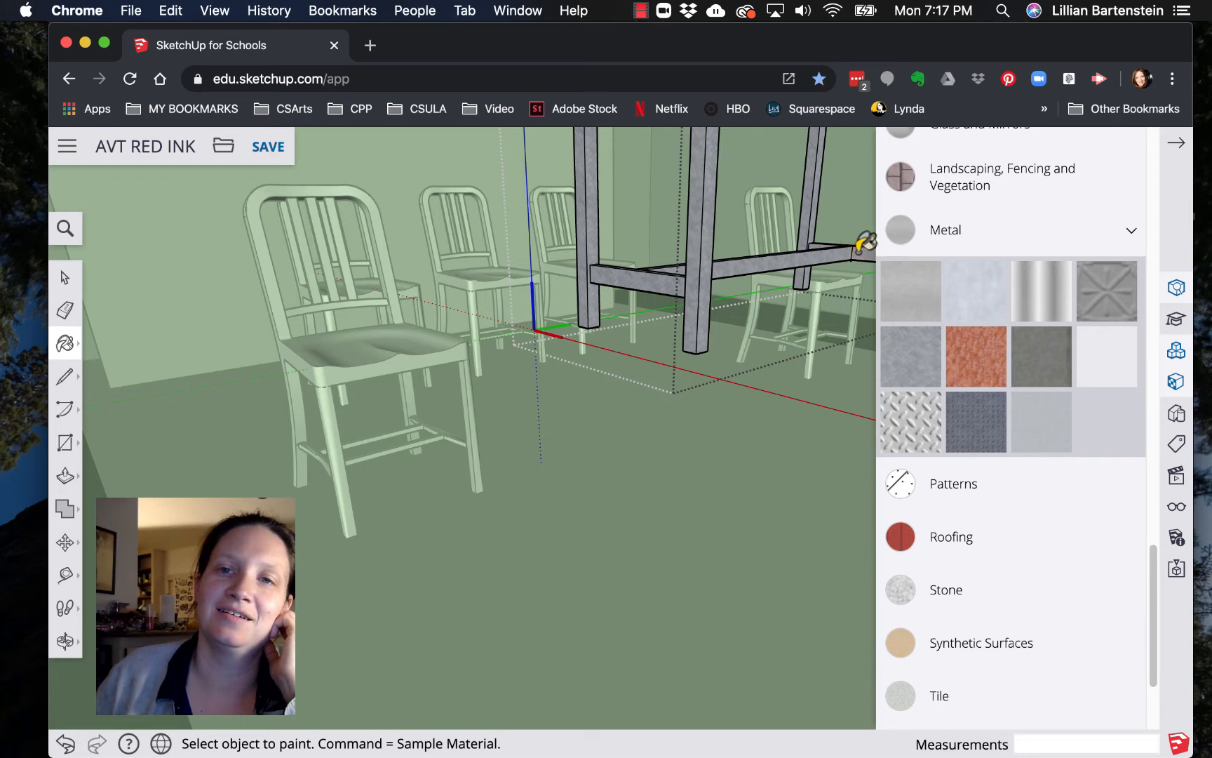
Step: Paint the tabletop's upper face and front edge with the pale green Wax 02 material from the 3d Printing collection
middle_drag(785, 287, 467, 461)
click(1042, 382)
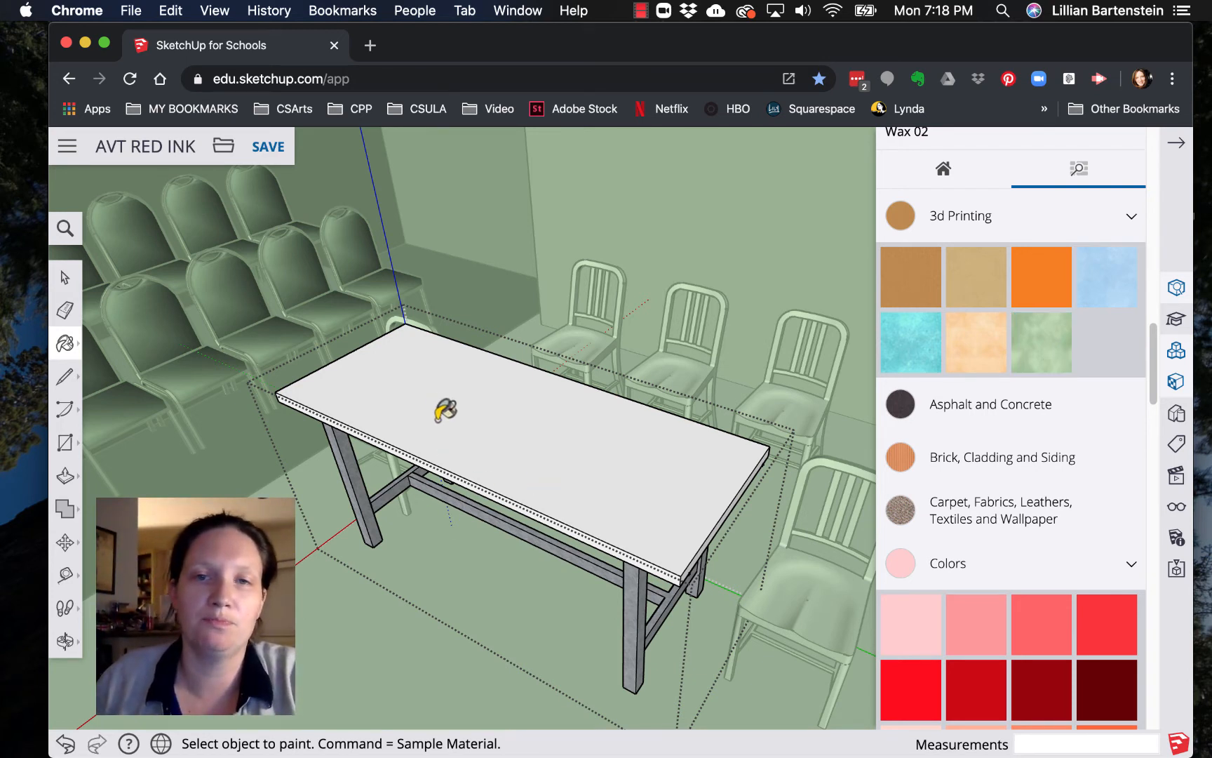
click(460, 449)
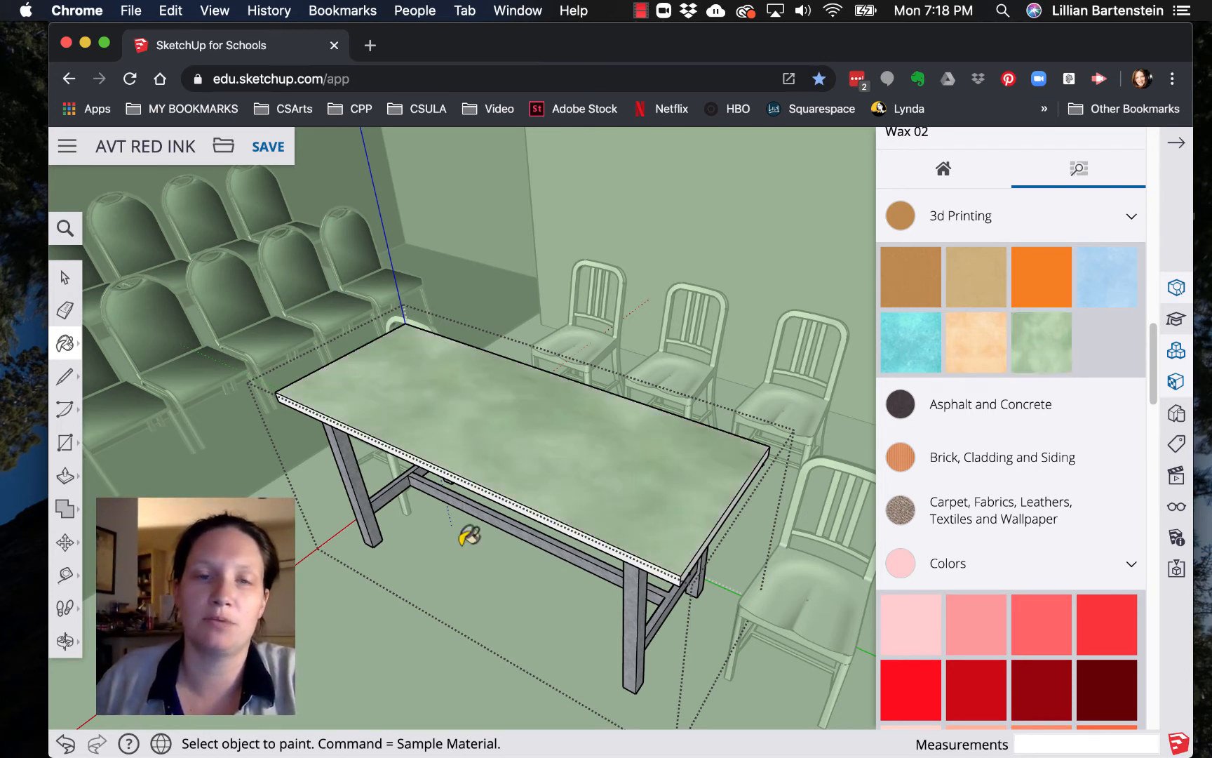
scroll(463, 456, up, 3)
scroll(442, 498, up, 2)
middle_drag(414, 541, 497, 445)
click(473, 233)
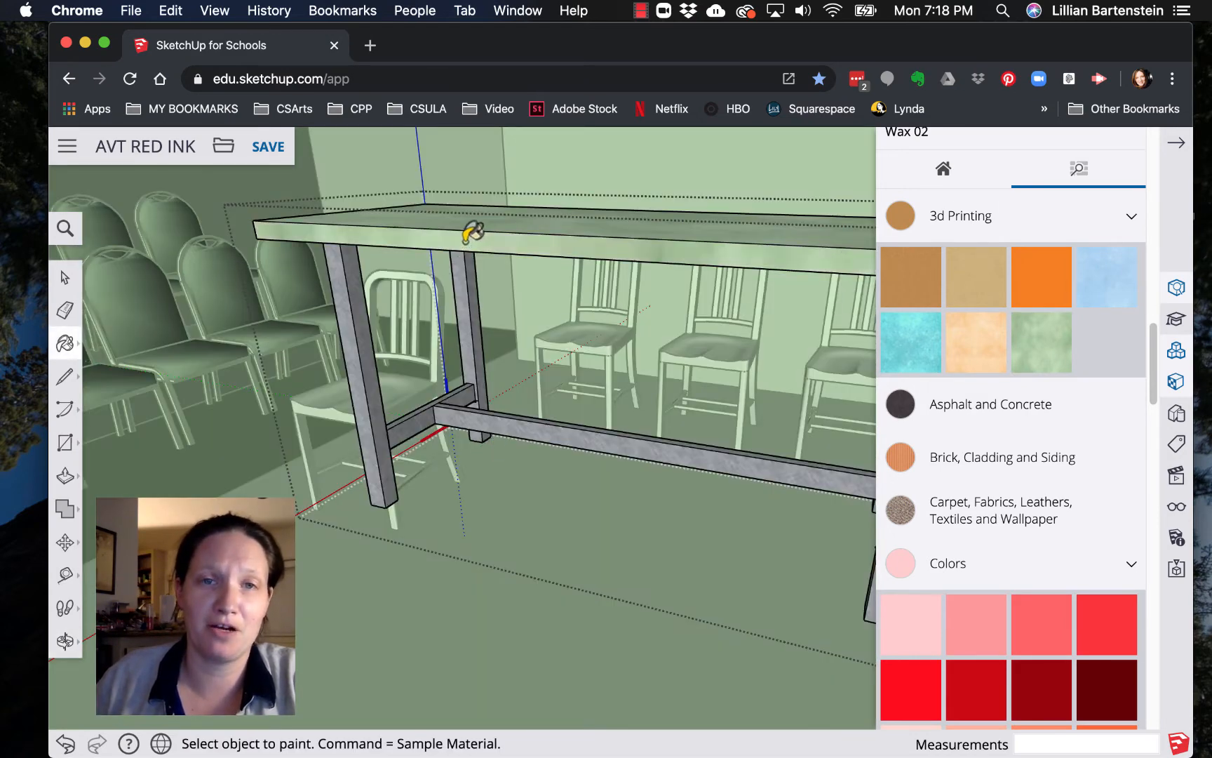
Step: Paint the tabletop's white end edge with the pale green Wax 02 material, undoing a stray fill on the leg
key(o)
drag(283, 377, 321, 440)
key(b)
scroll(330, 379, up, 3)
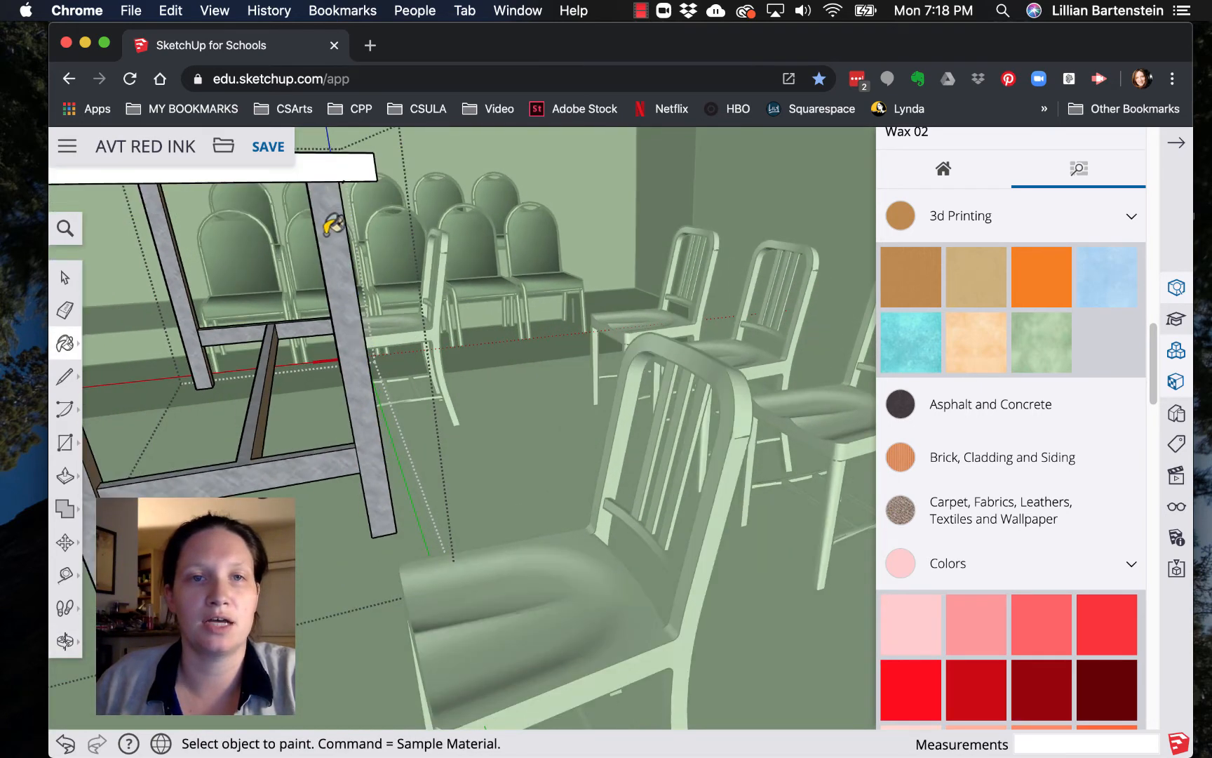
click(335, 211)
key(super+z)
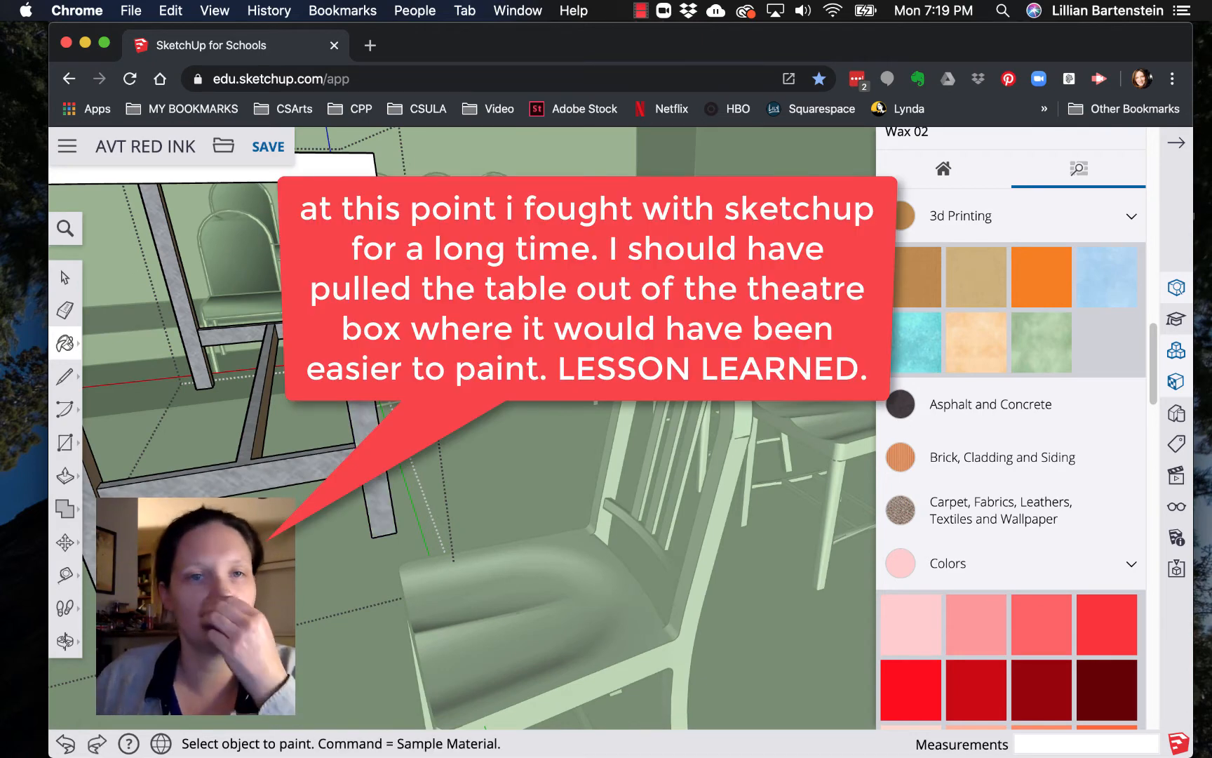
click(346, 164)
mouse_move(358, 193)
middle_down()
mouse_move(303, 184)
mouse_move(268, 156)
middle_up()
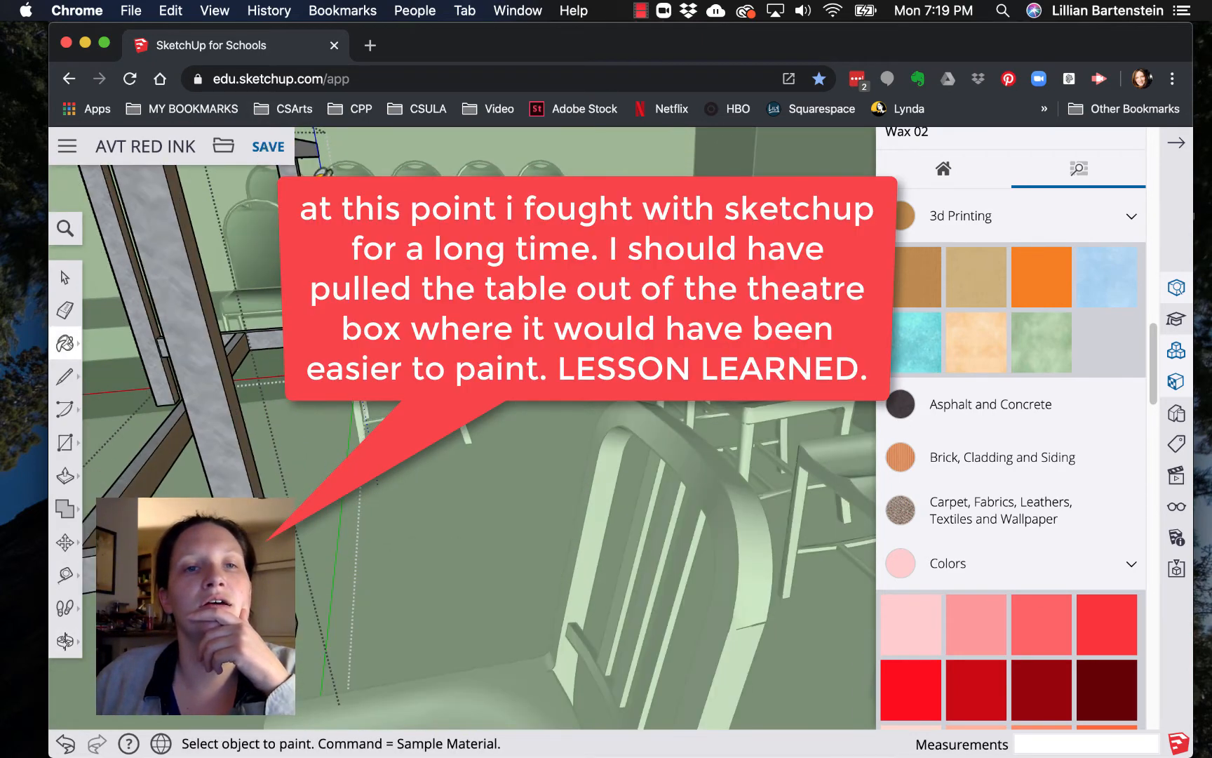
scroll(320, 180, down, 5)
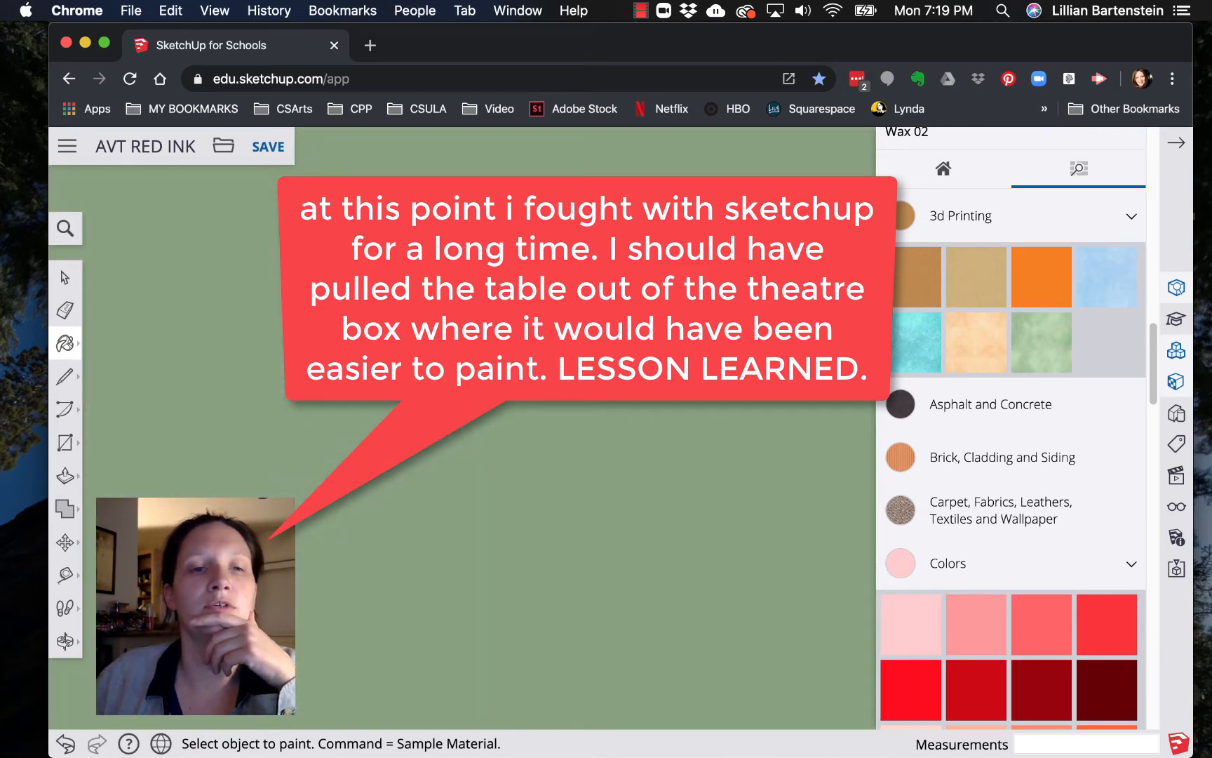
click(64, 607)
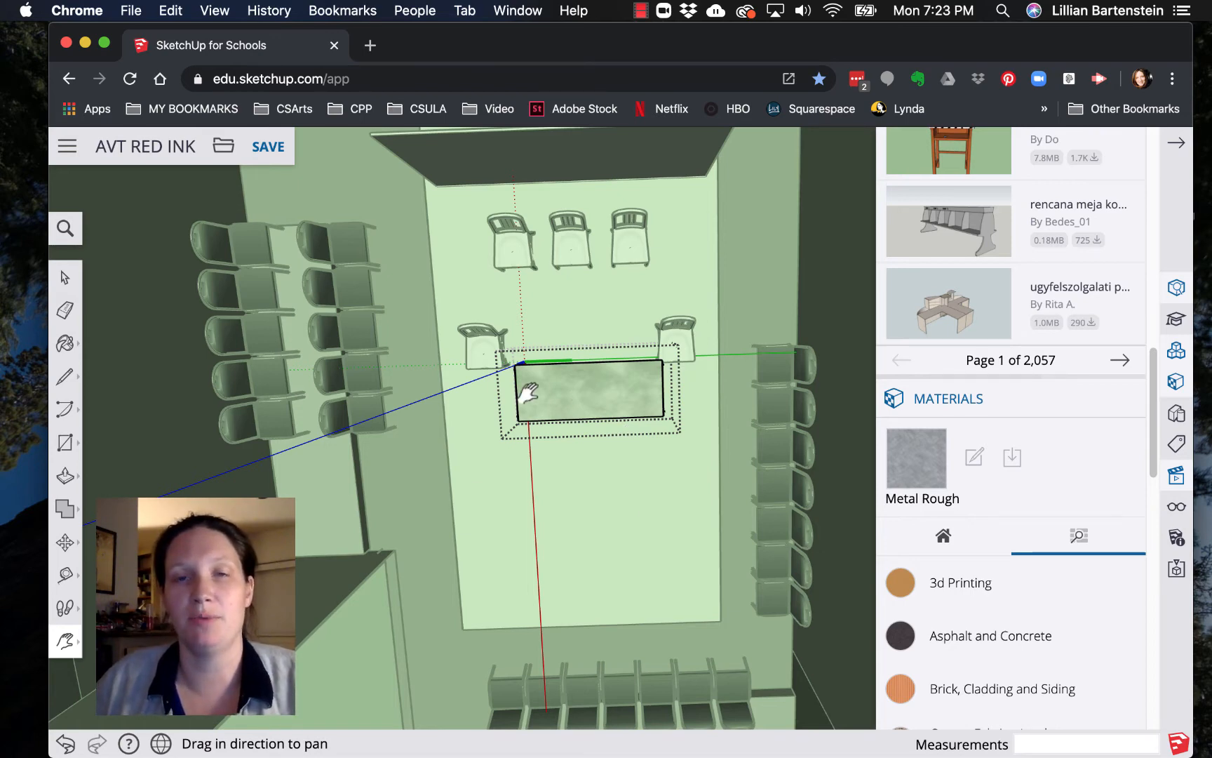
Step: Inspect the painted table from above and from the front, and finish editing its component
scroll(513, 332, up, 5)
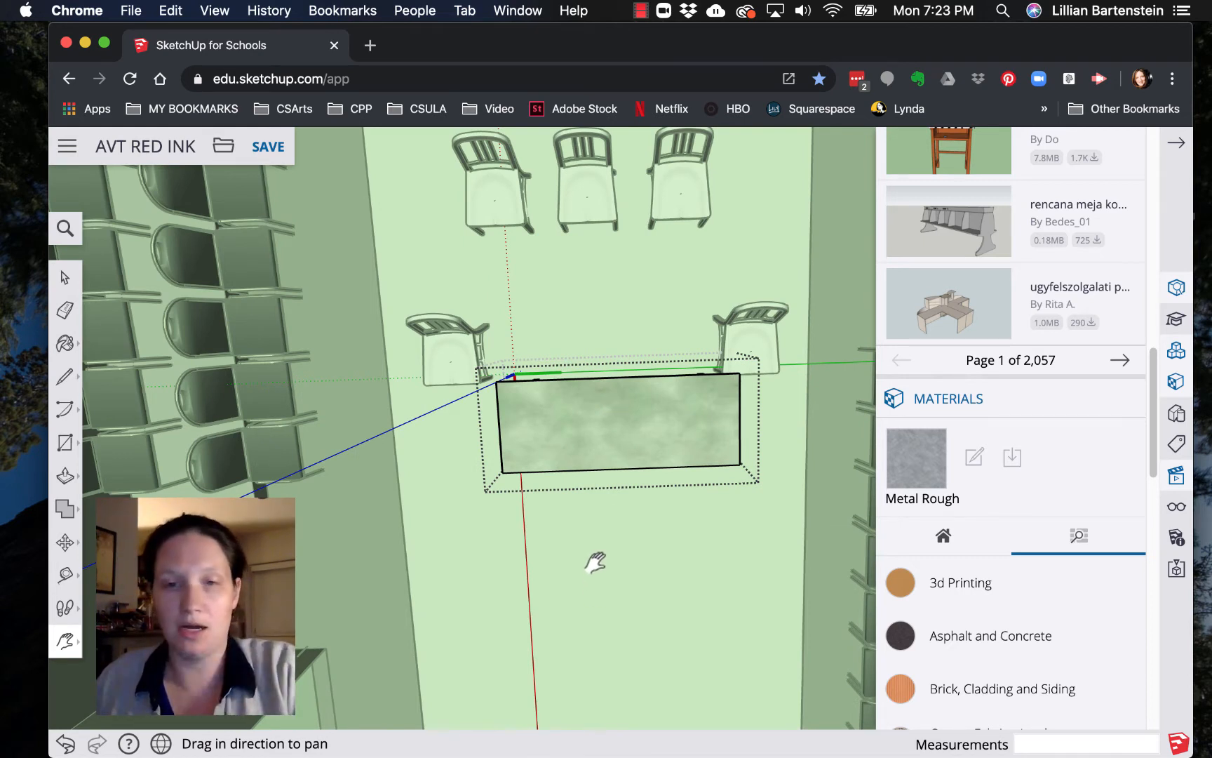
key(space)
drag(596, 558, 843, 275)
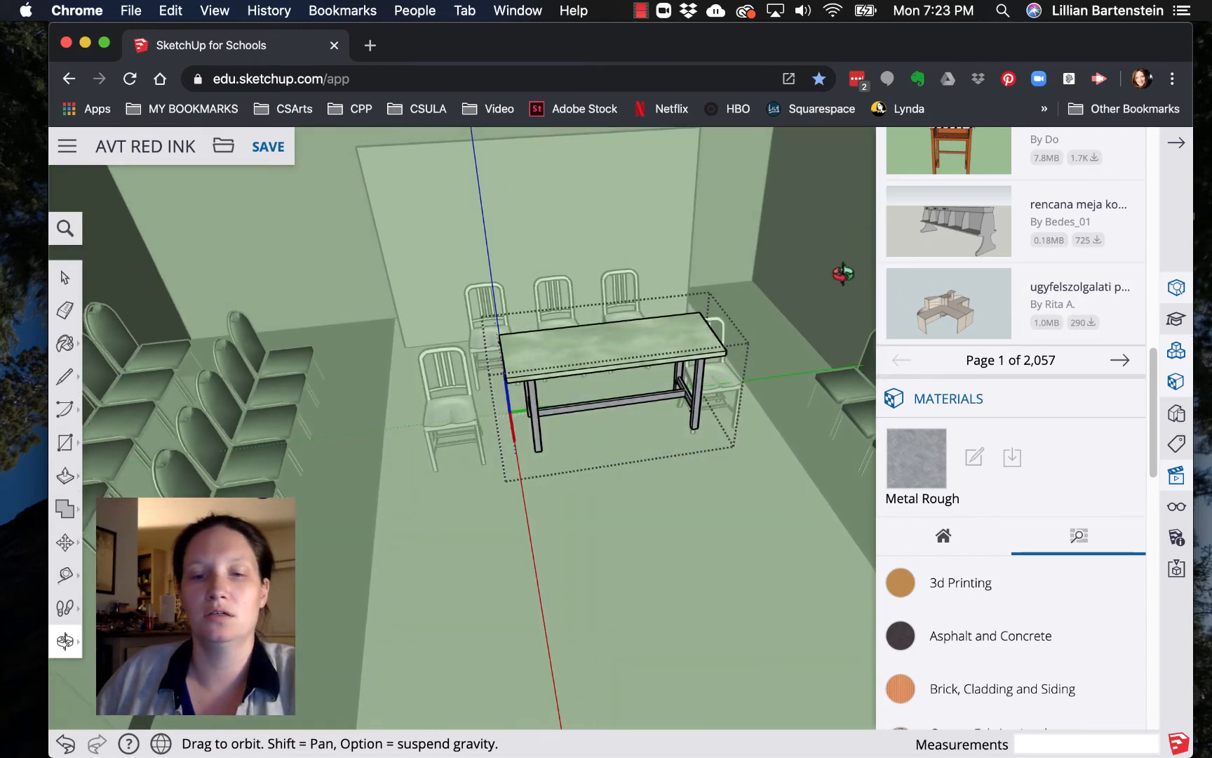
key(space)
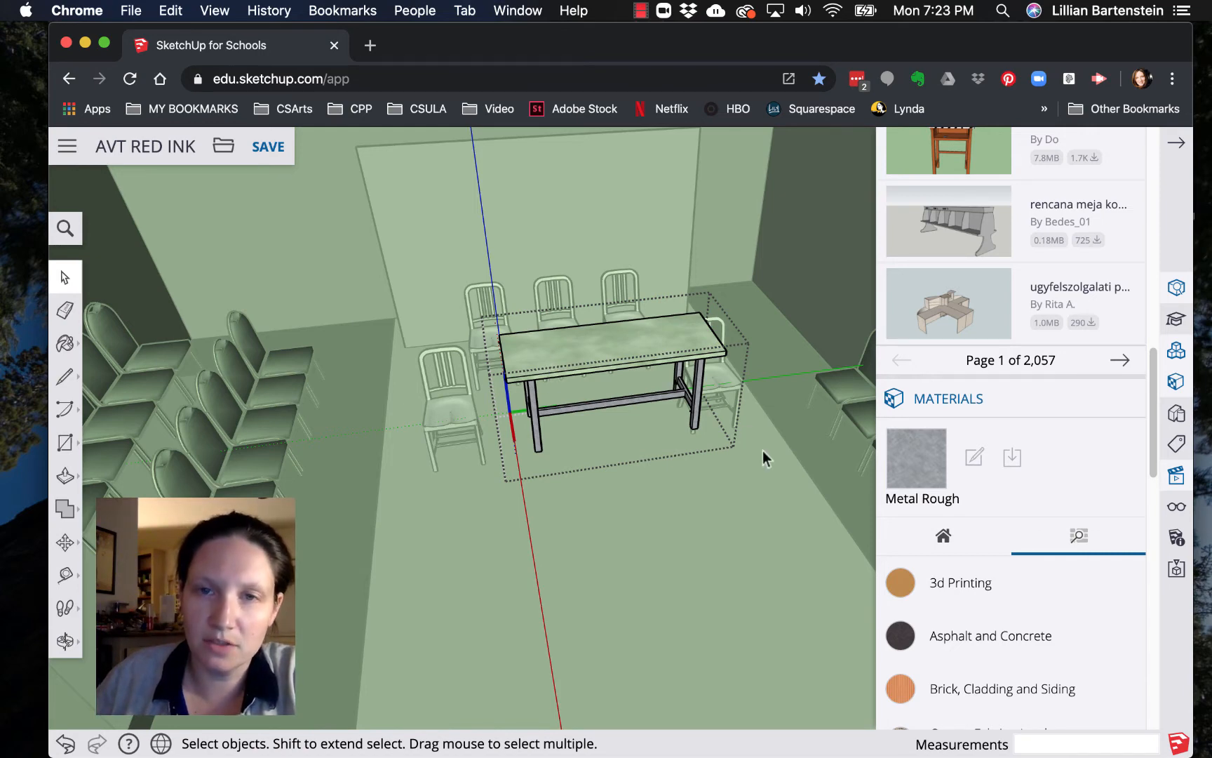
click(782, 337)
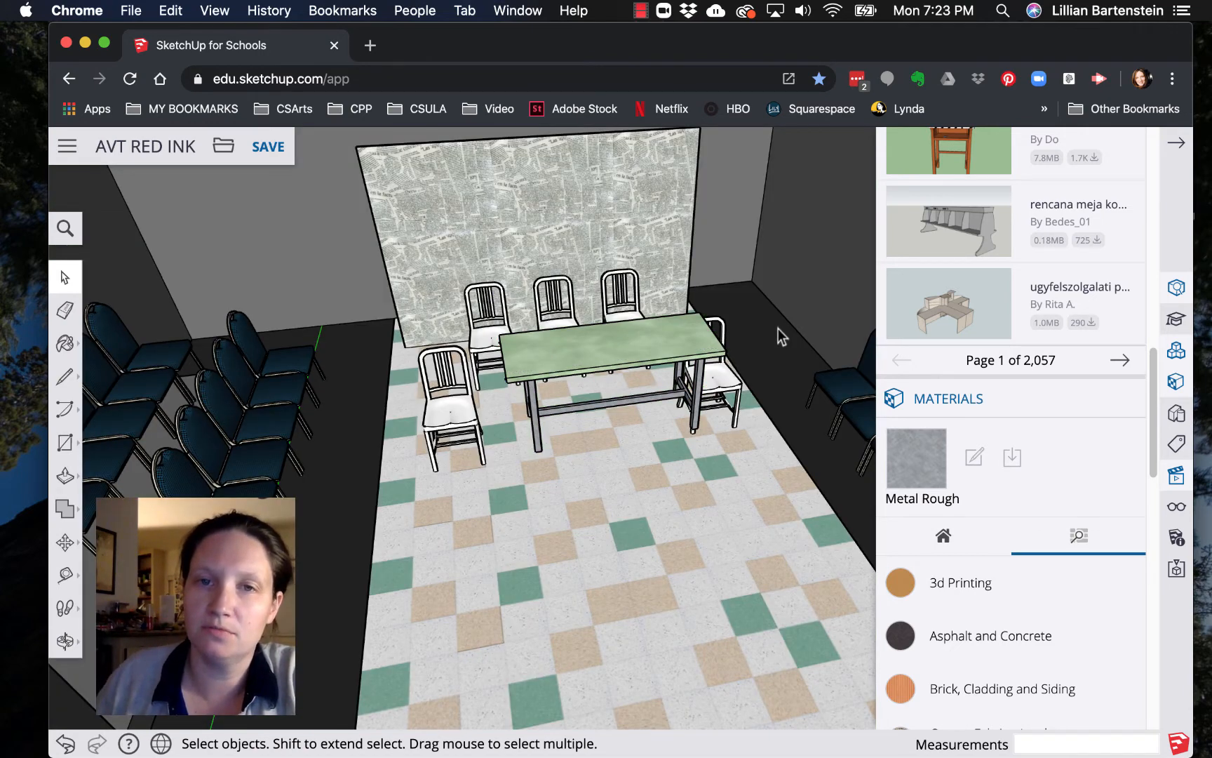
Step: Move the desk table down about 1' 6 1/4" along the blue axis and about 6 1/4" along the red axis, between the side chairs
click(540, 386)
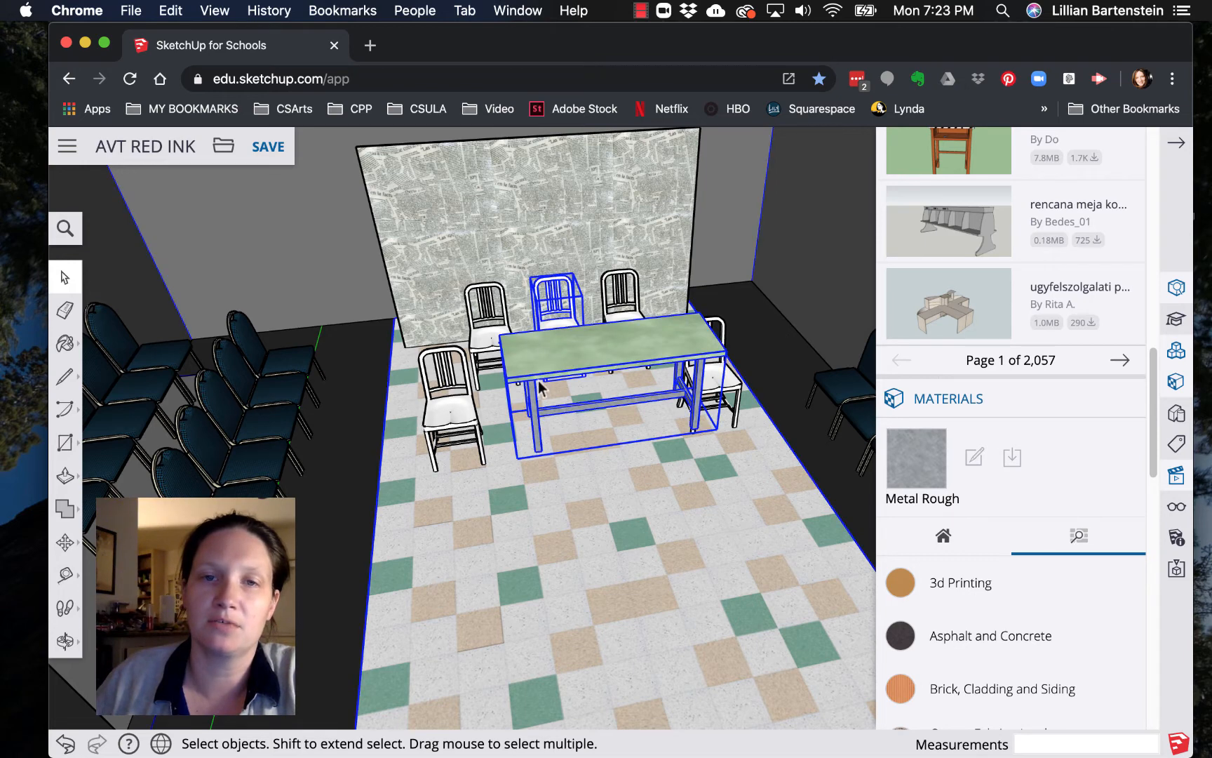
click(575, 379)
click(676, 546)
click(627, 359)
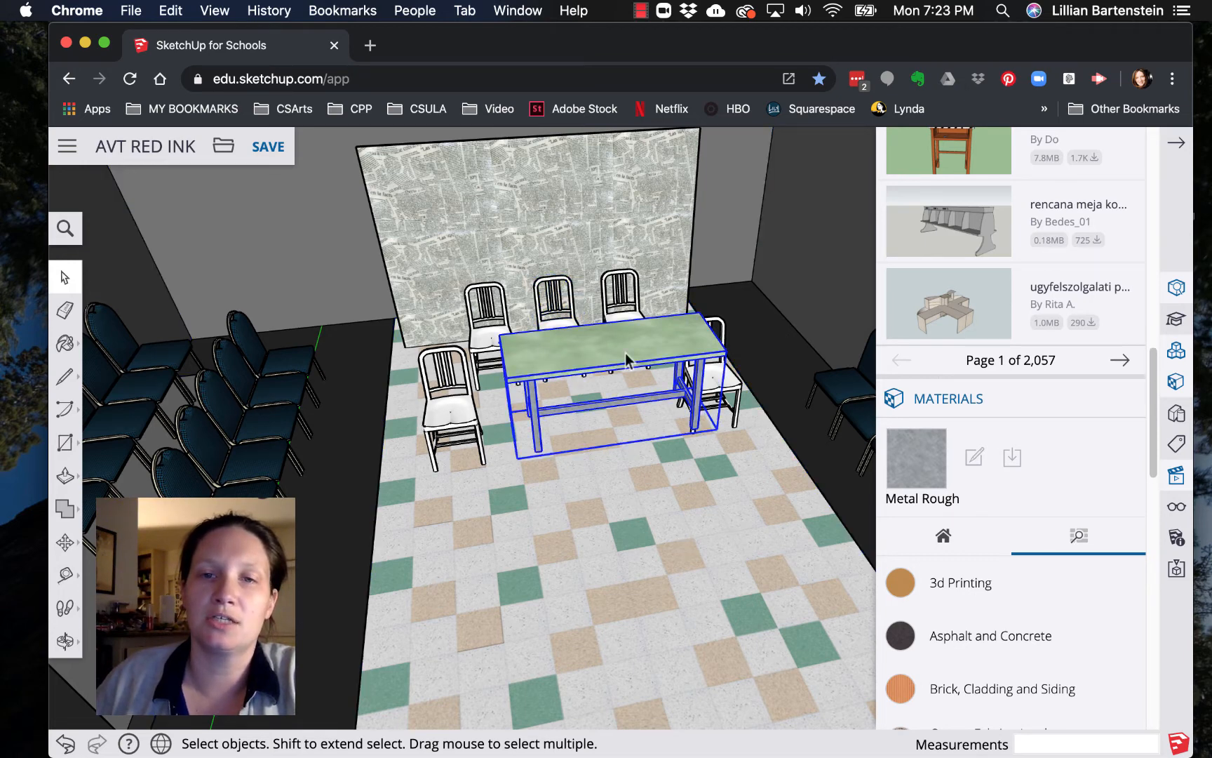
key(m)
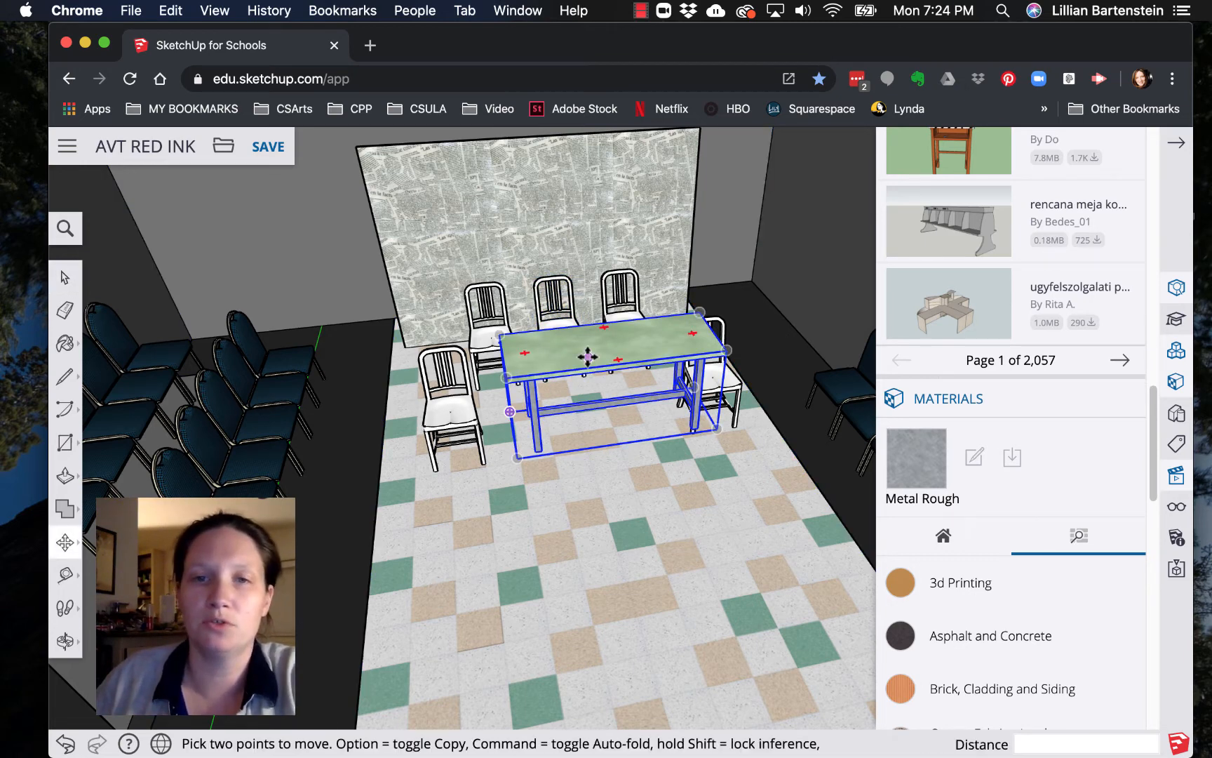
click(584, 356)
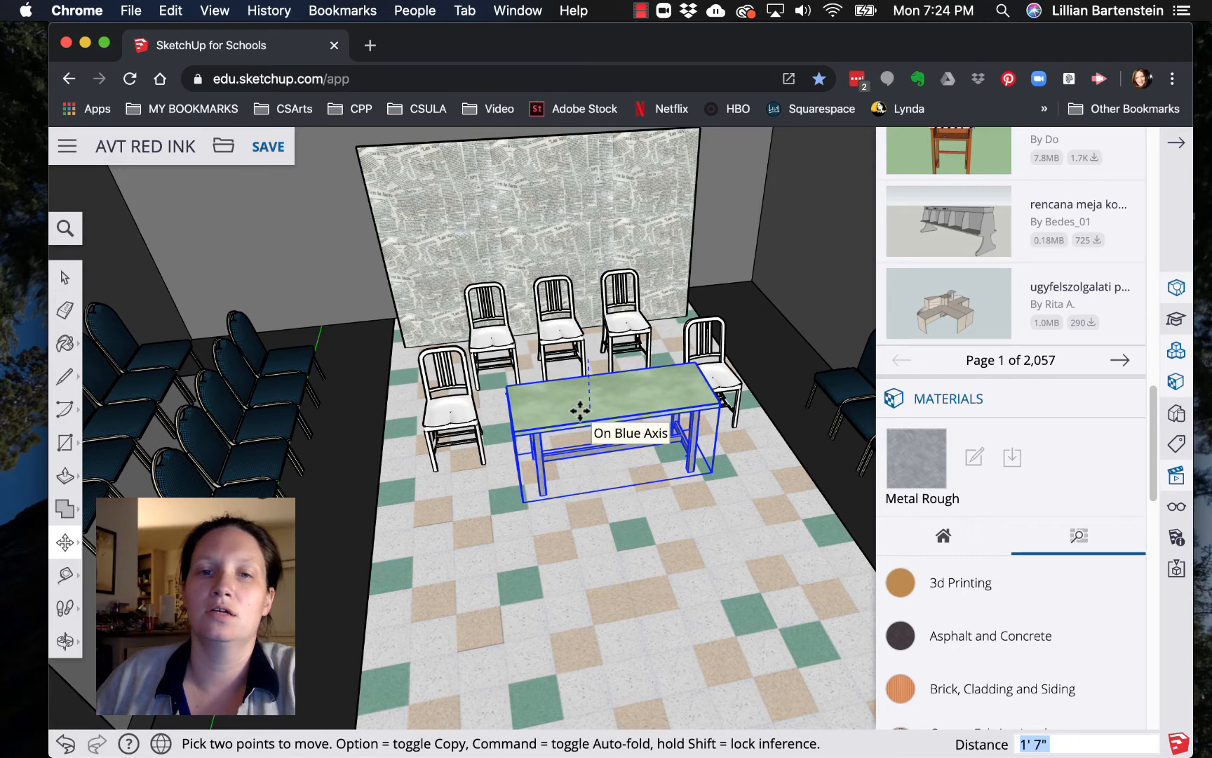
click(580, 407)
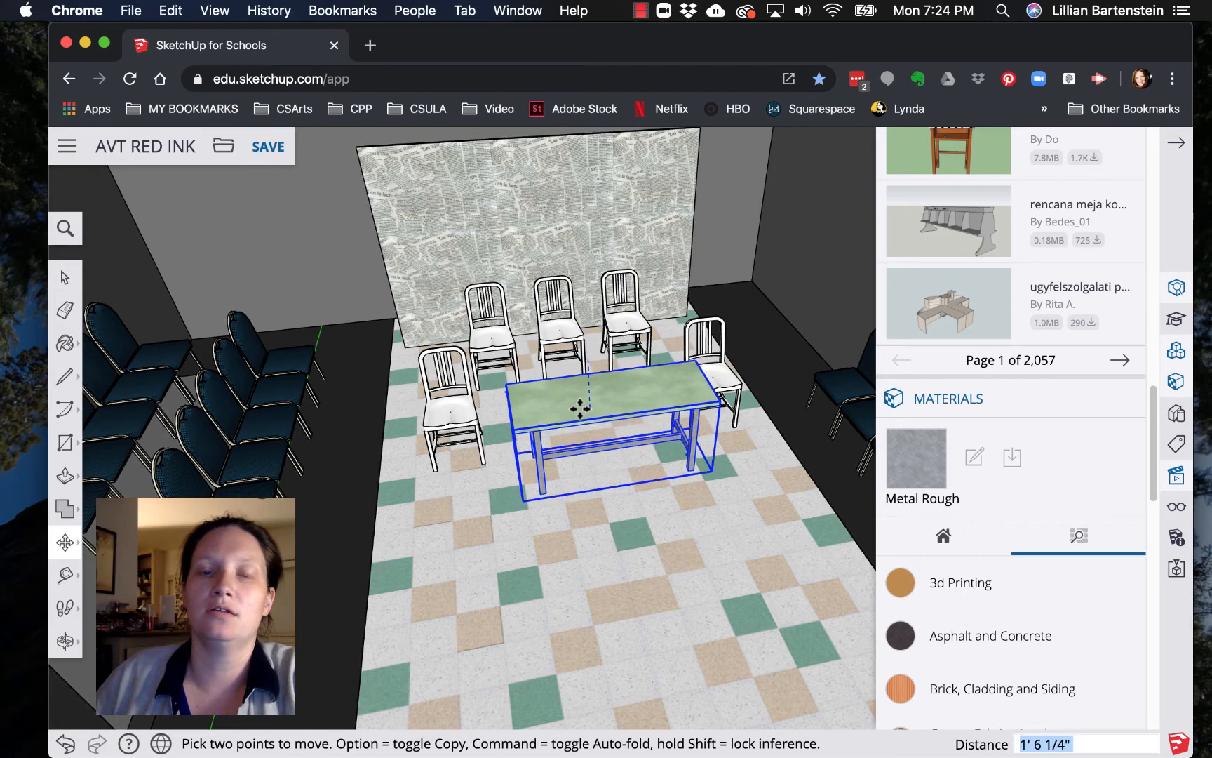
click(632, 396)
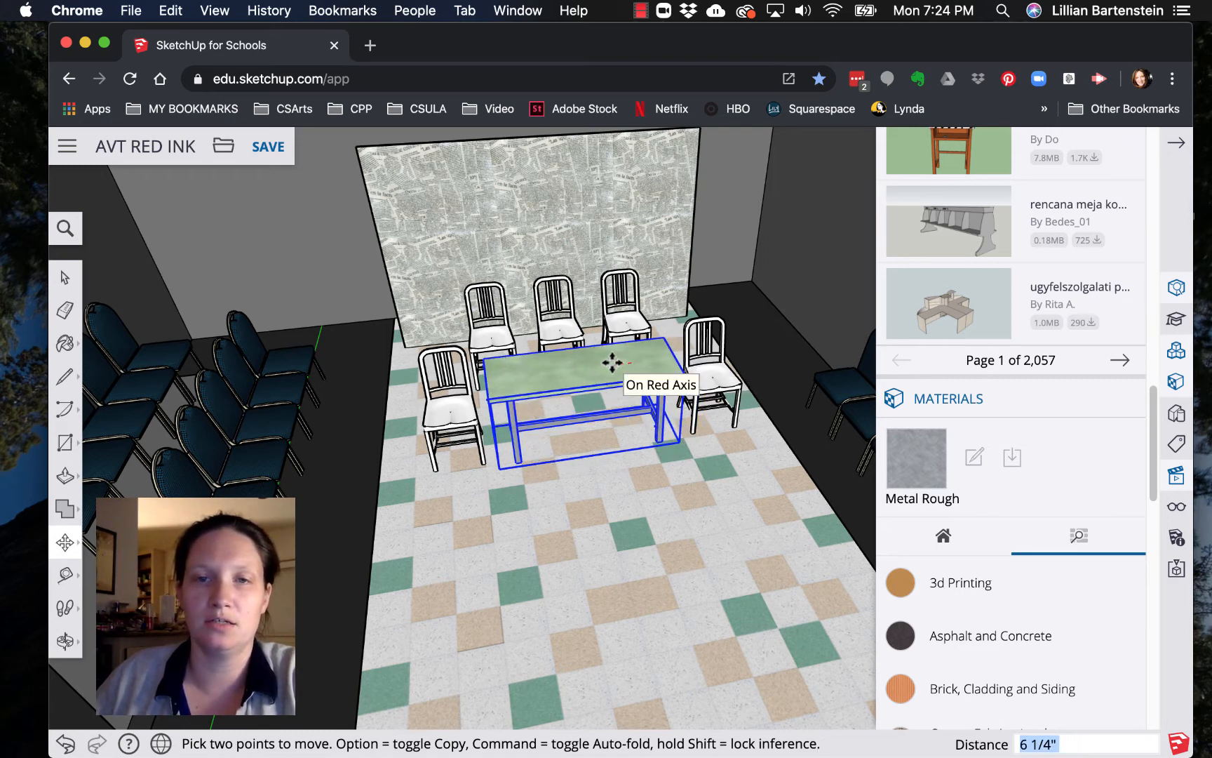
click(612, 362)
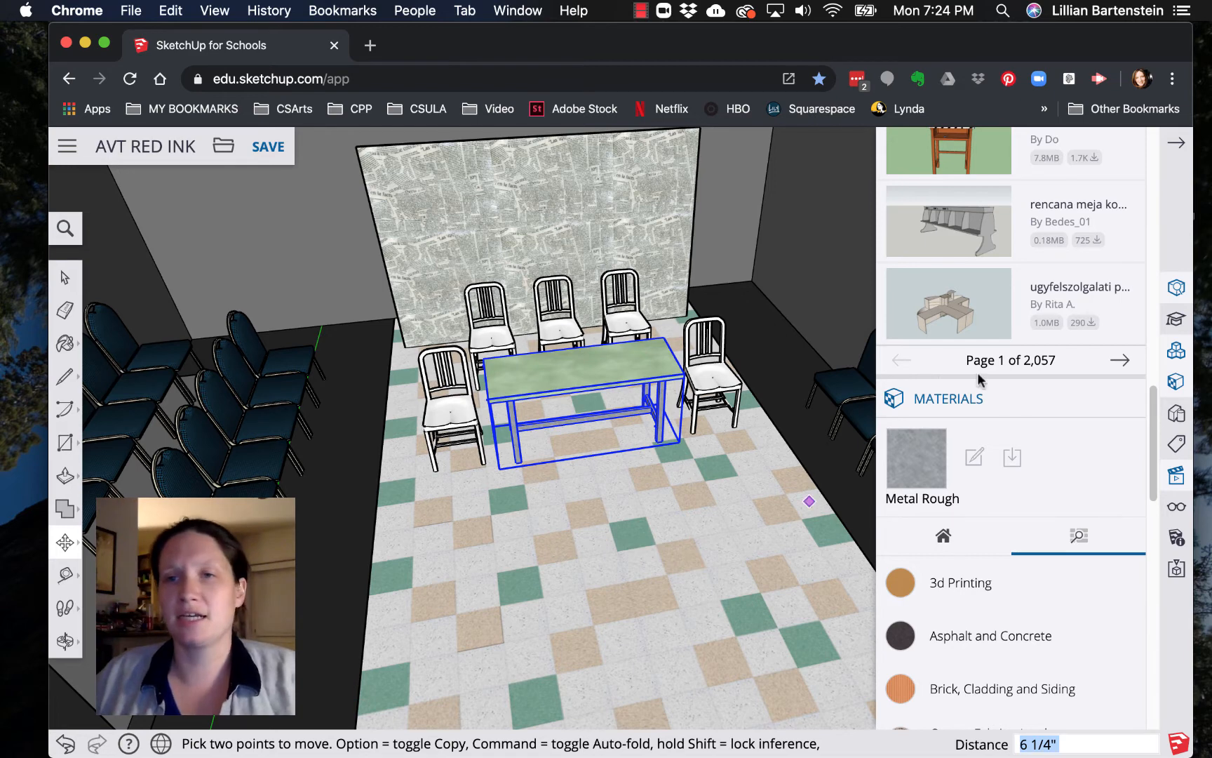
Step: Search the component library for "curtain"
scroll(1011, 379, up, 5)
scroll(1012, 379, up, 7)
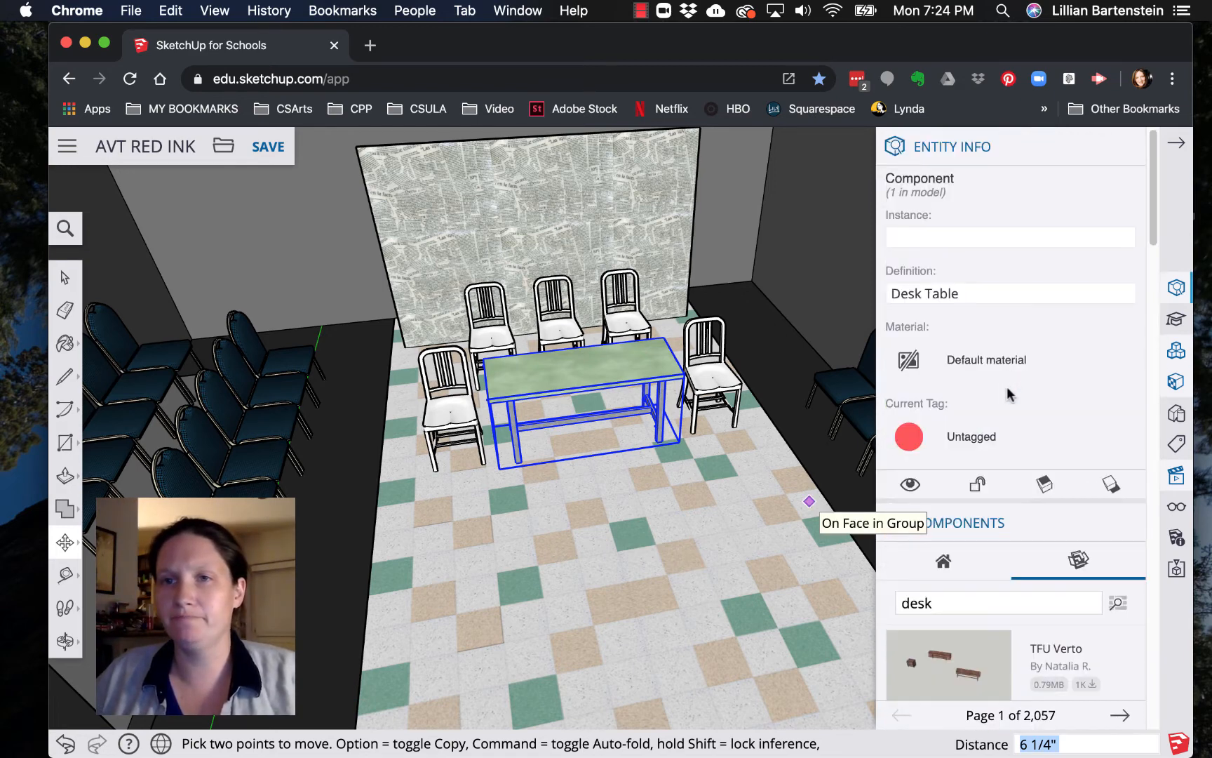
drag(977, 601, 855, 601)
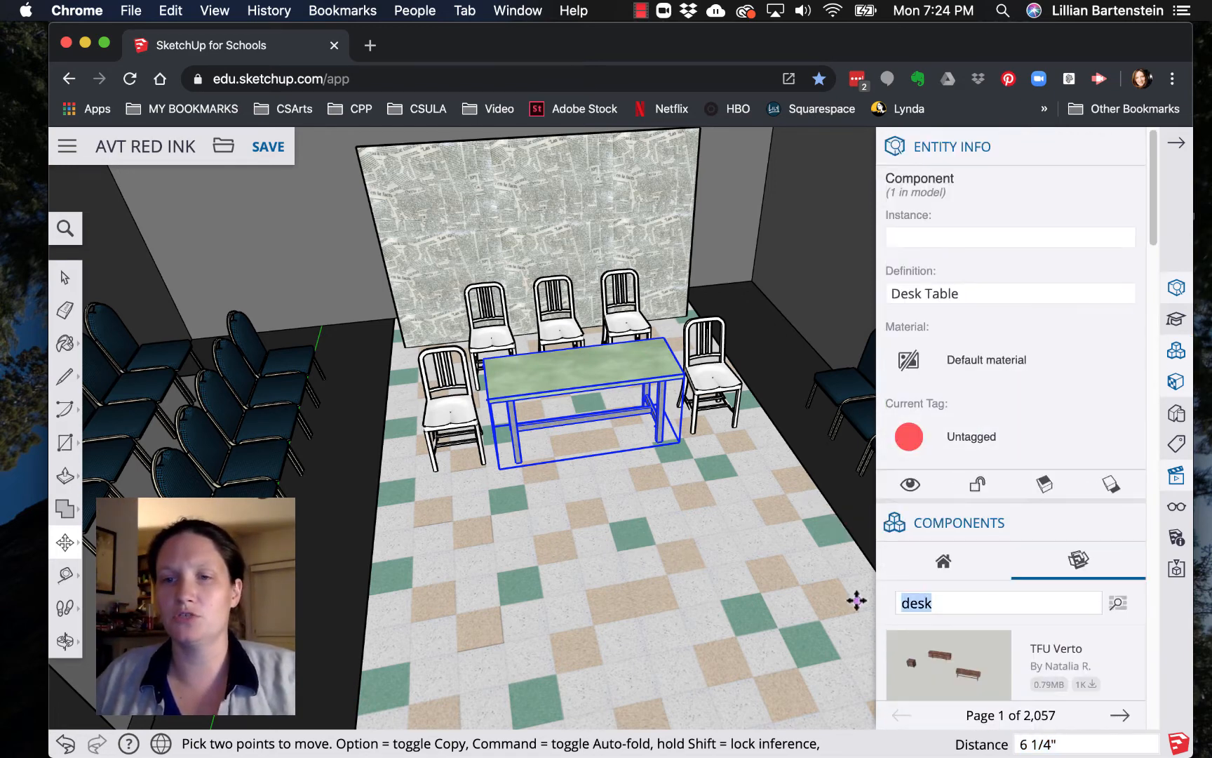
text(curtain)
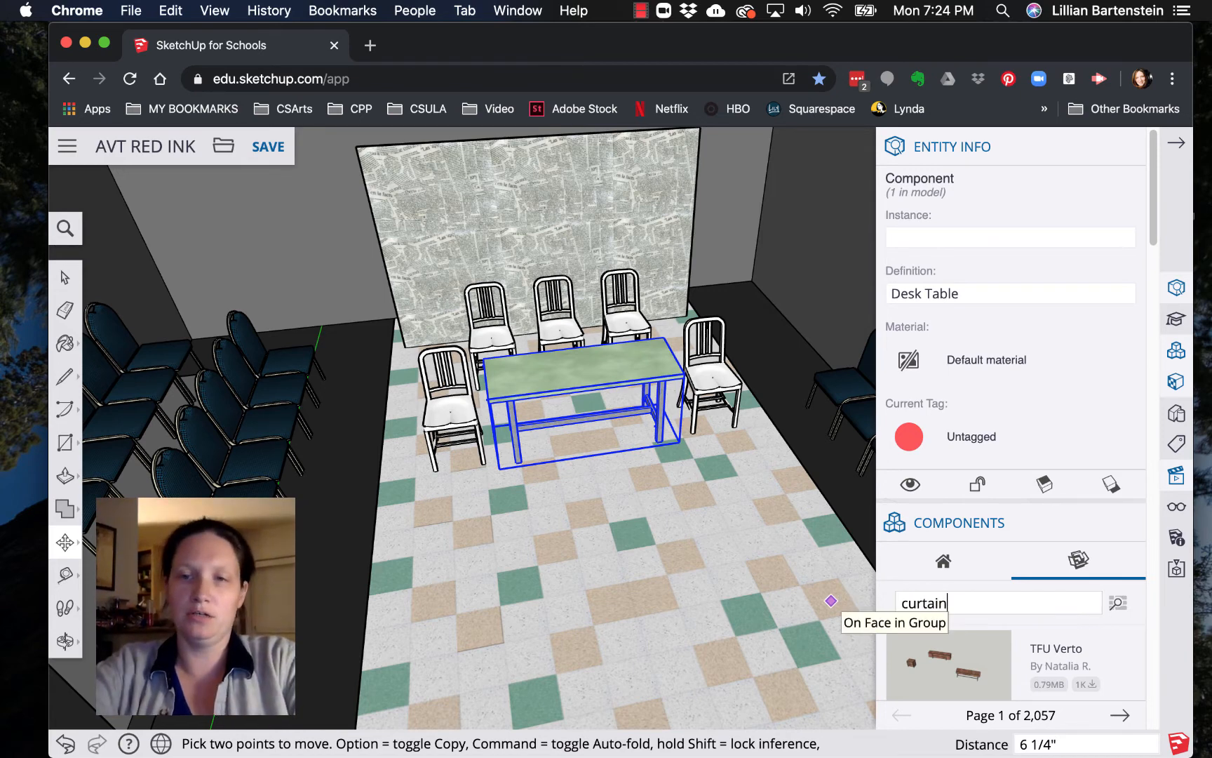
key(Return)
Step: Insert the wide grey pleated curtain model (3.4MB) from the results into the theatre model
scroll(1002, 603, down, 2)
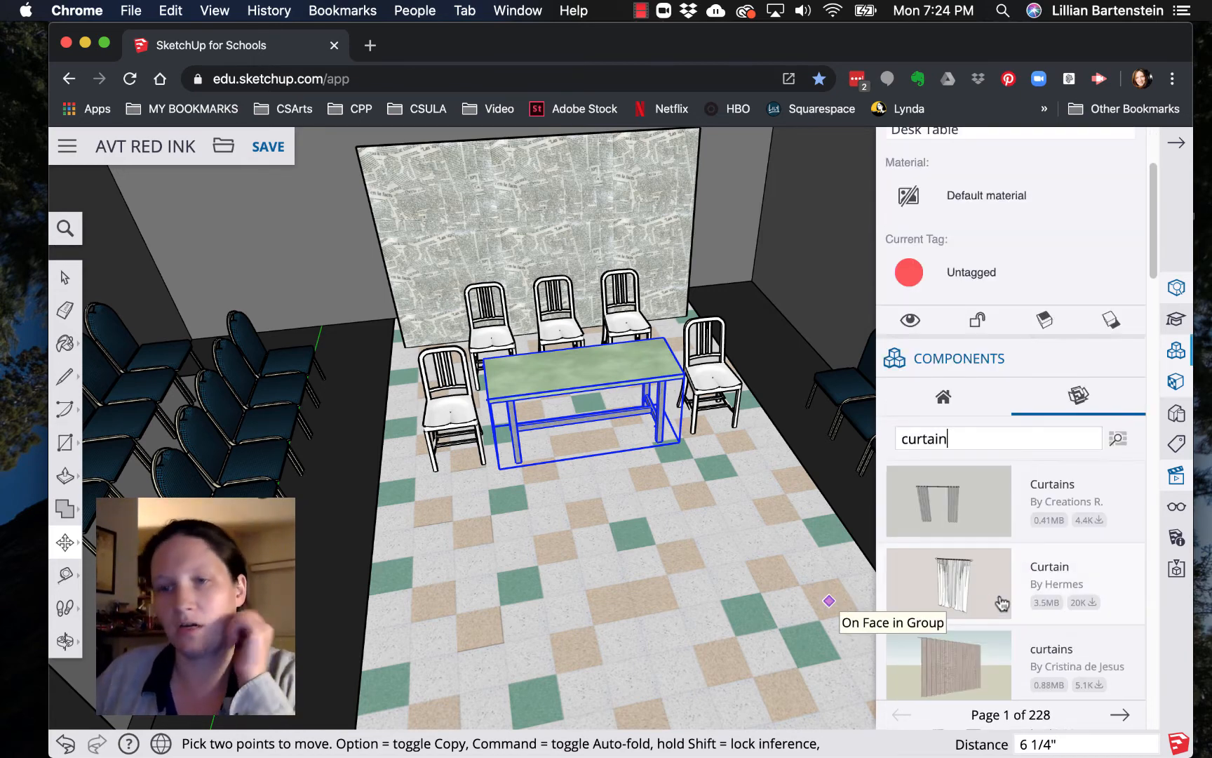
scroll(1002, 604, down, 2)
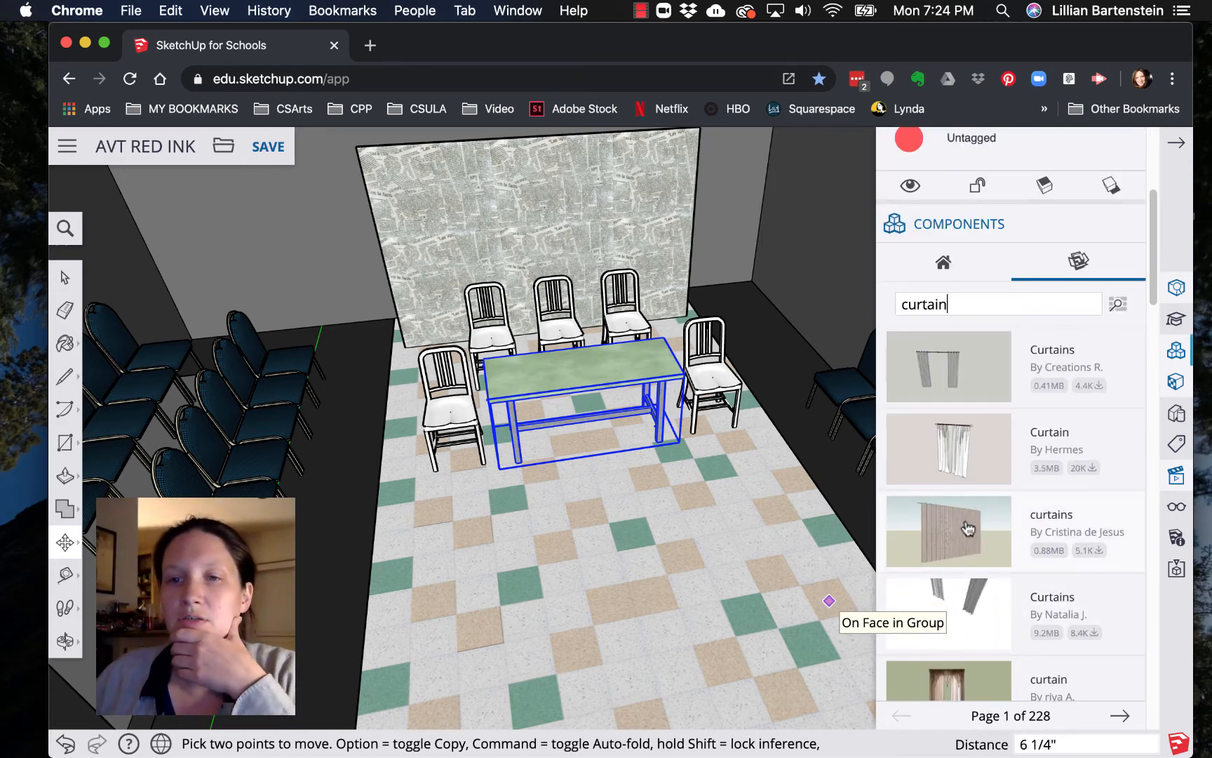
scroll(968, 527, down, 2)
scroll(995, 560, down, 4)
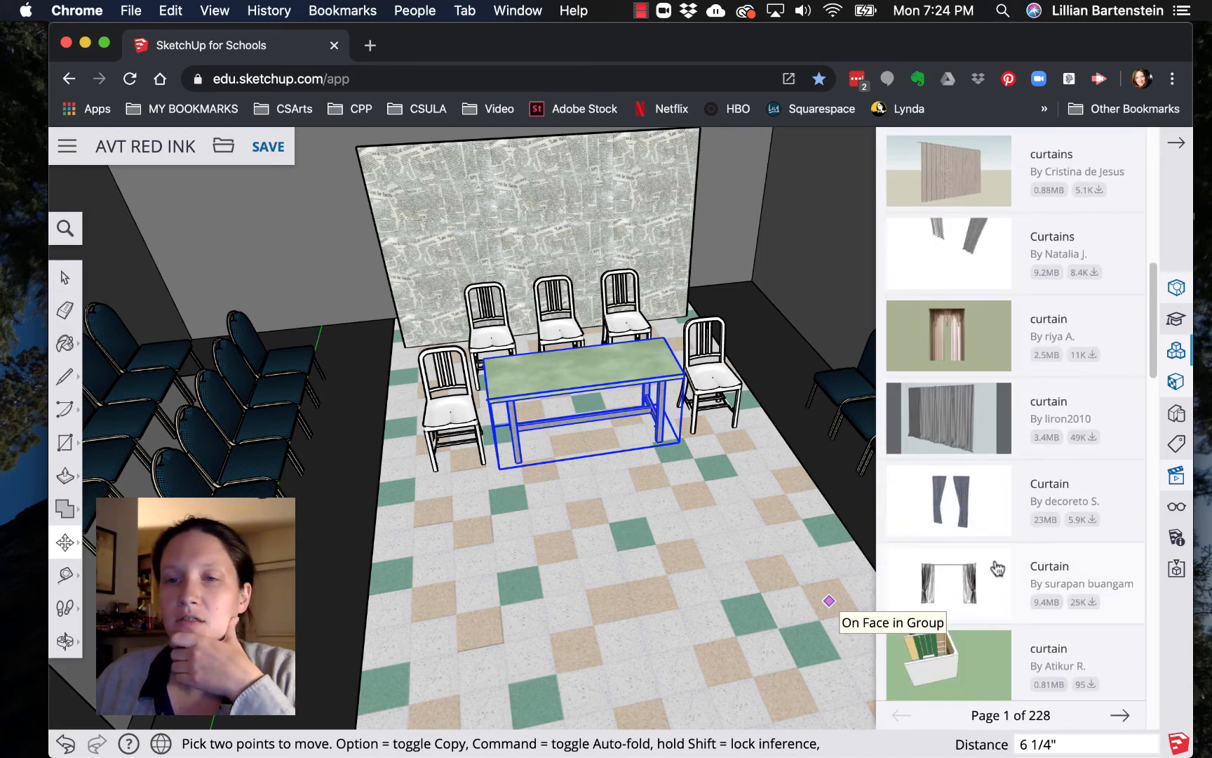
scroll(986, 547, down, 1)
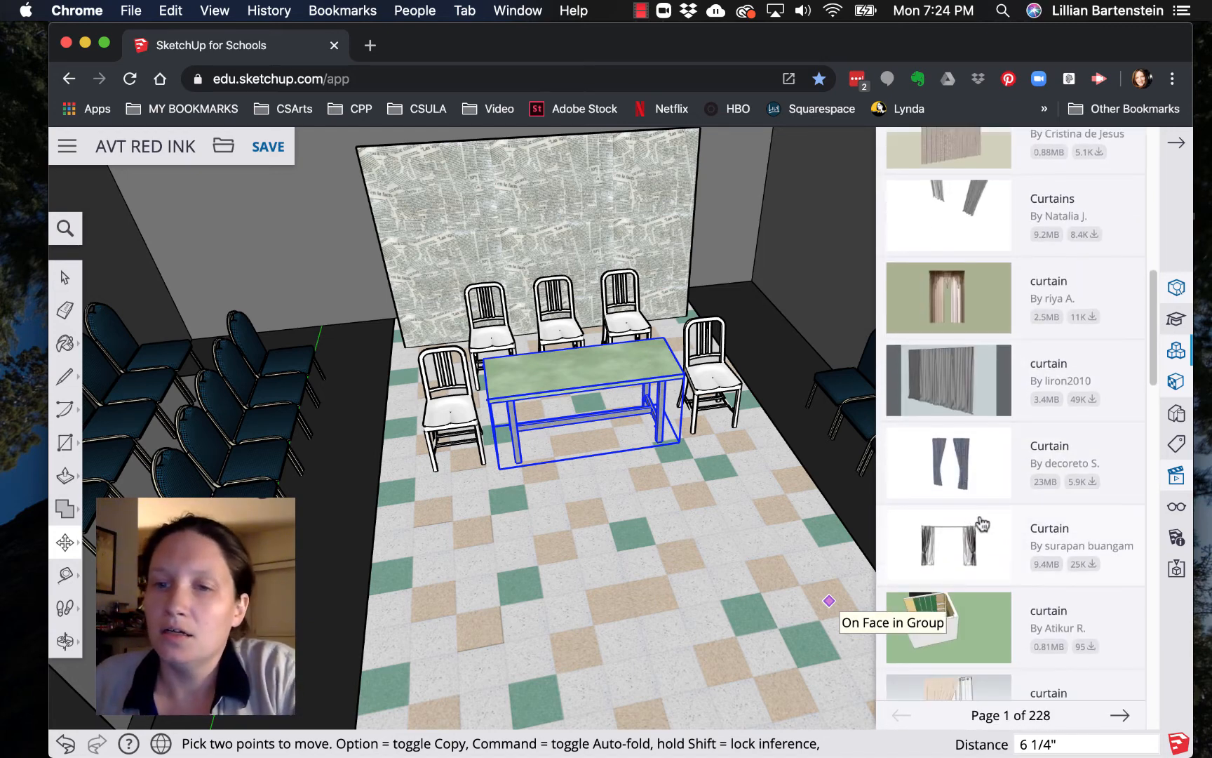
click(960, 376)
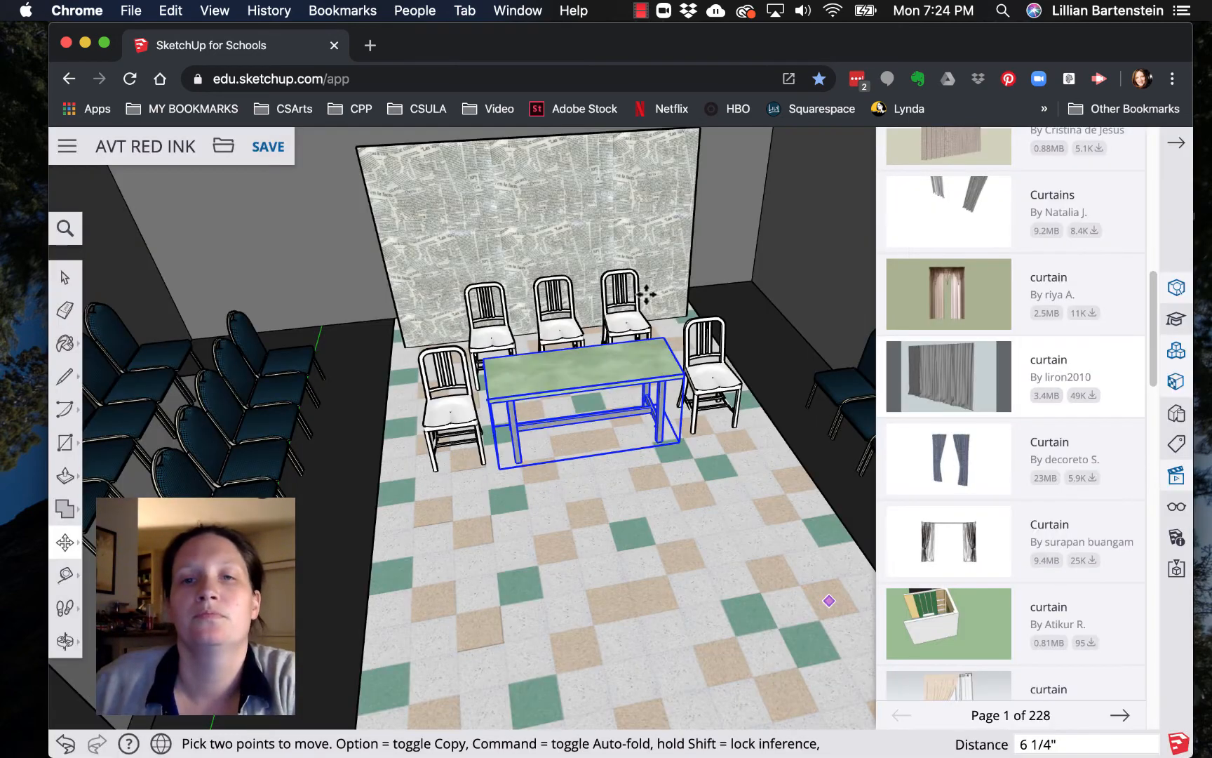
scroll(575, 359, down, 5)
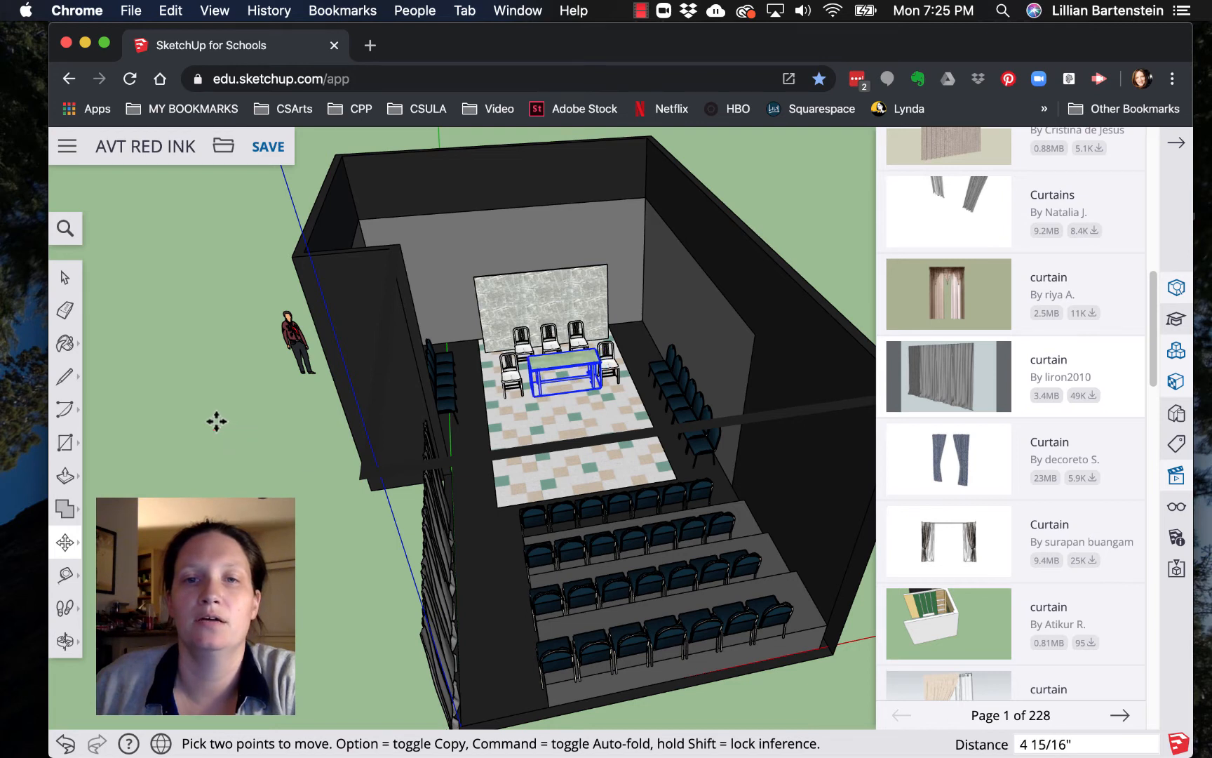
click(215, 421)
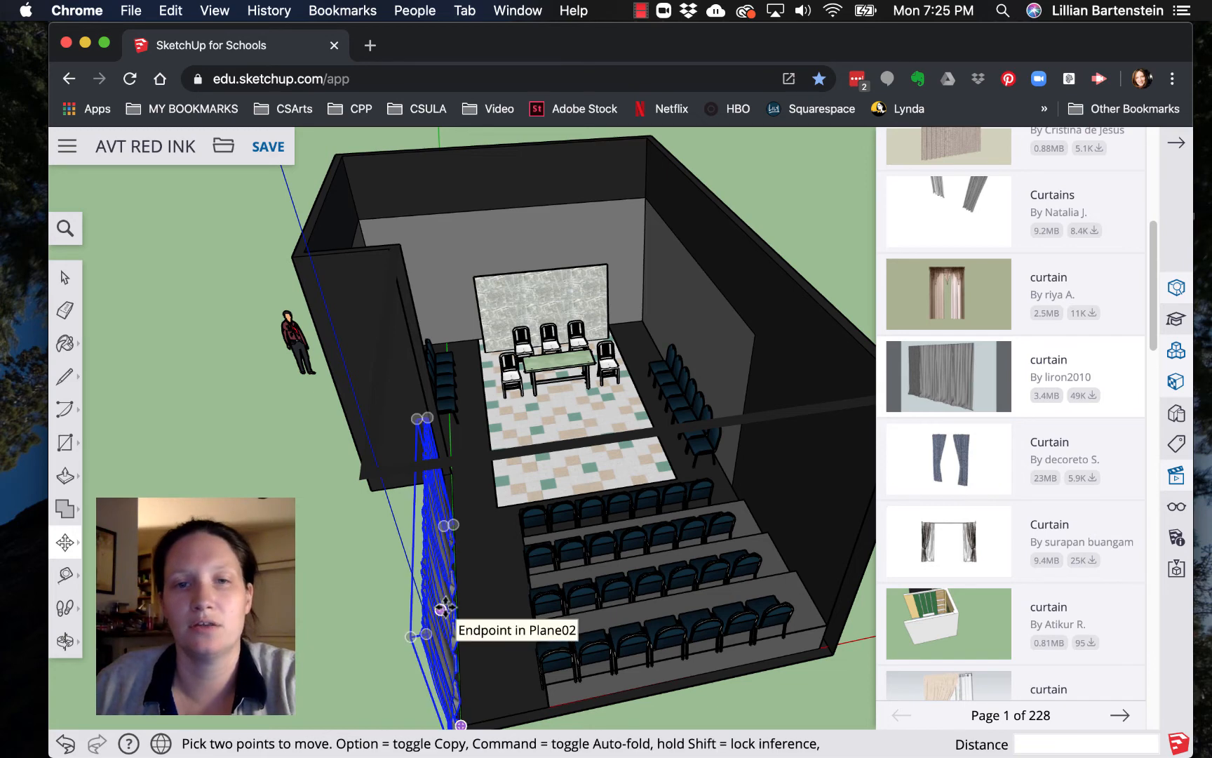
Step: Move the curtain about 18' away from the theatre's open side, onto the ground outside the building
key(o)
drag(348, 635, 768, 387)
key(m)
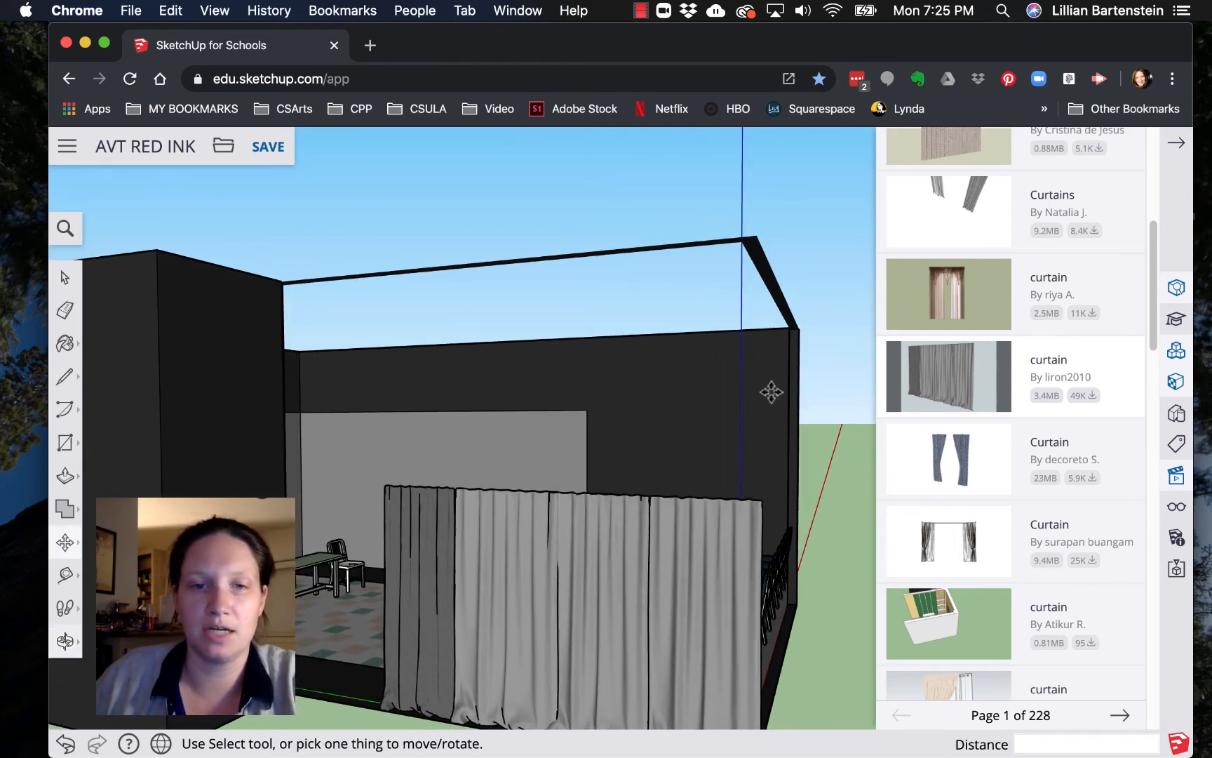
scroll(449, 635, down, 1)
scroll(449, 635, down, 5)
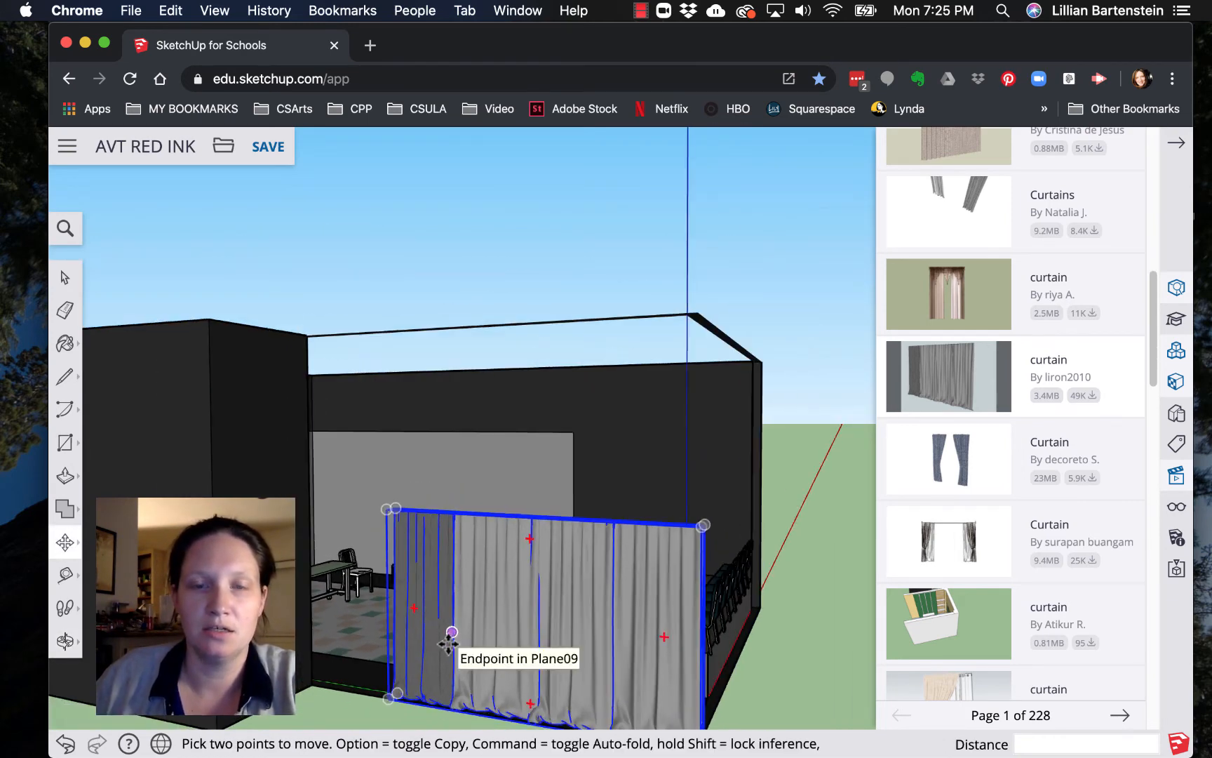
scroll(460, 646, down, 1)
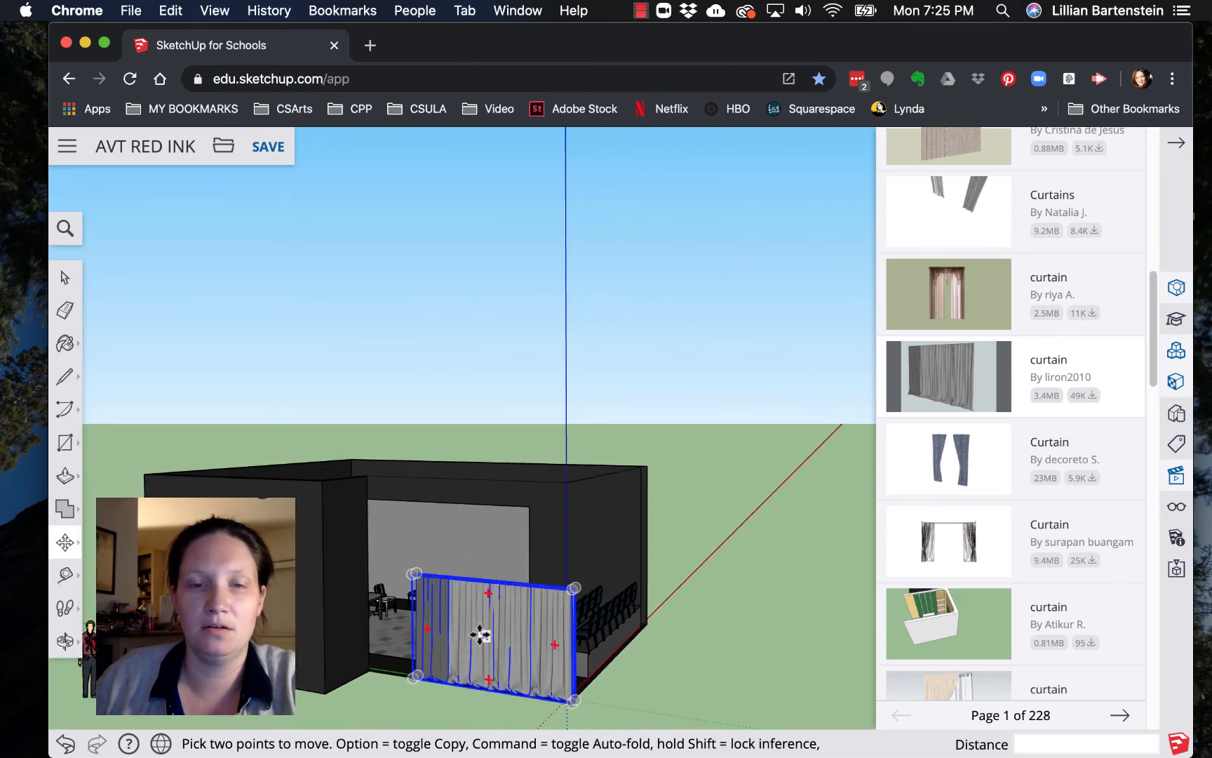
click(481, 635)
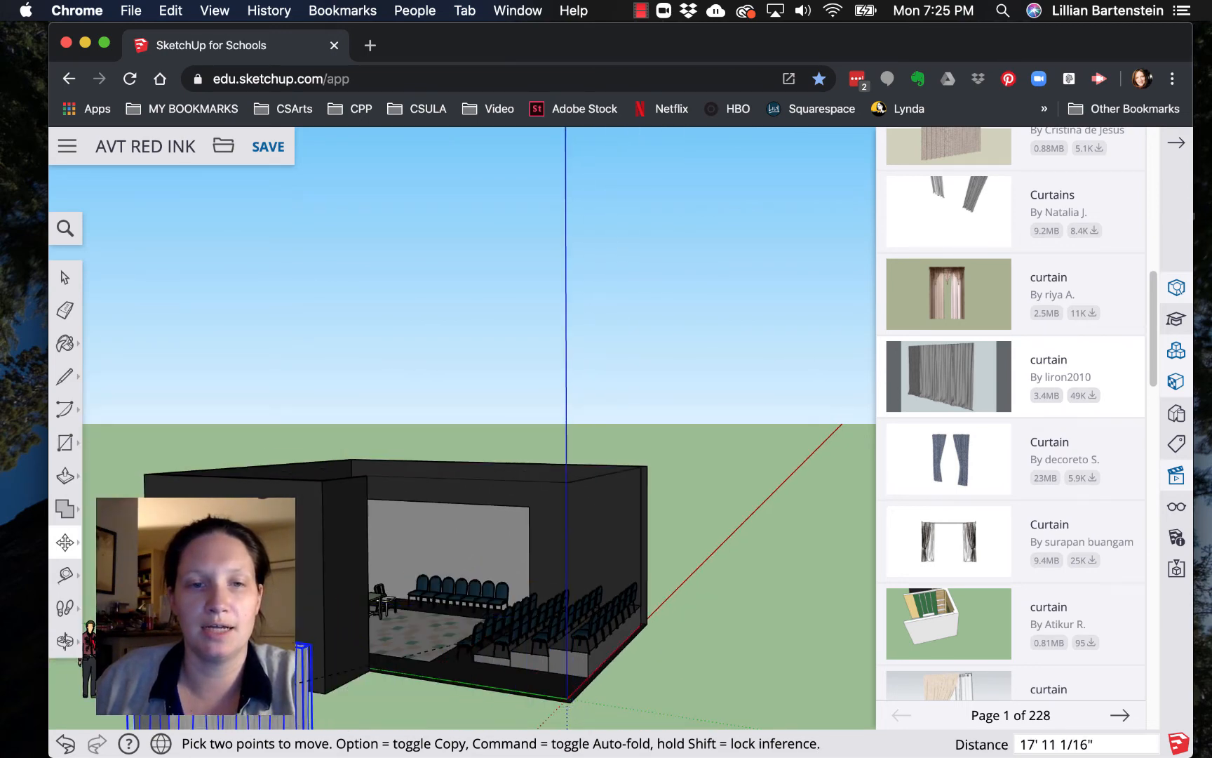
Step: Examine the curtain outside the theatre, comparing its height and orientation with the building's walls
middle_drag(413, 670, 654, 578)
scroll(654, 578, up, 1)
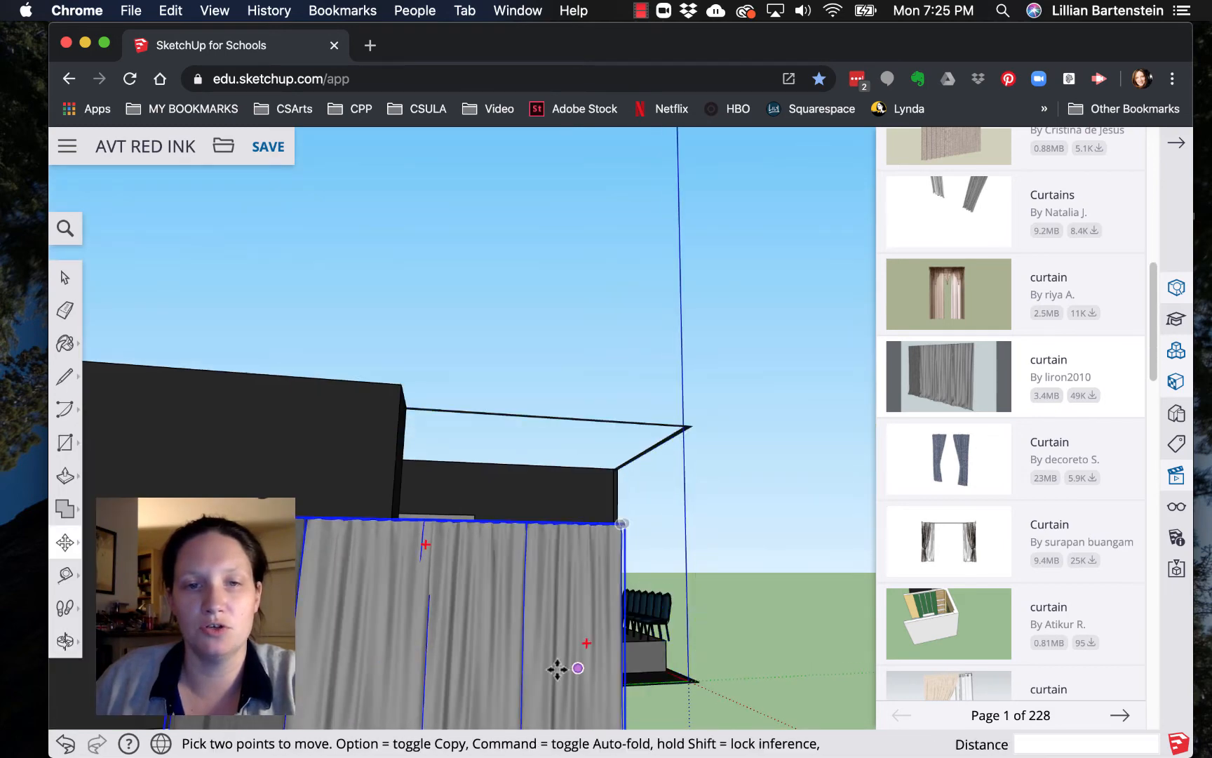
scroll(558, 668, down, 2)
scroll(552, 672, up, 3)
middle_drag(551, 671, 527, 654)
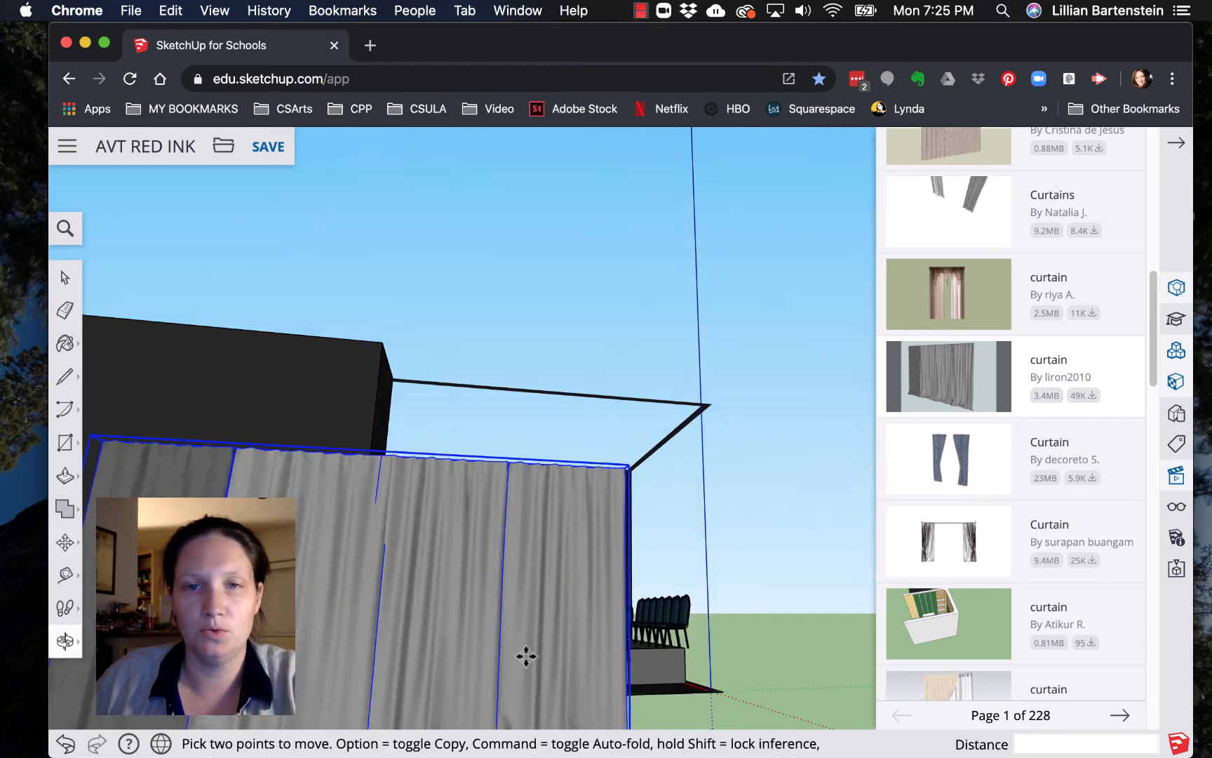
scroll(324, 674, down, 3)
scroll(298, 660, down, 2)
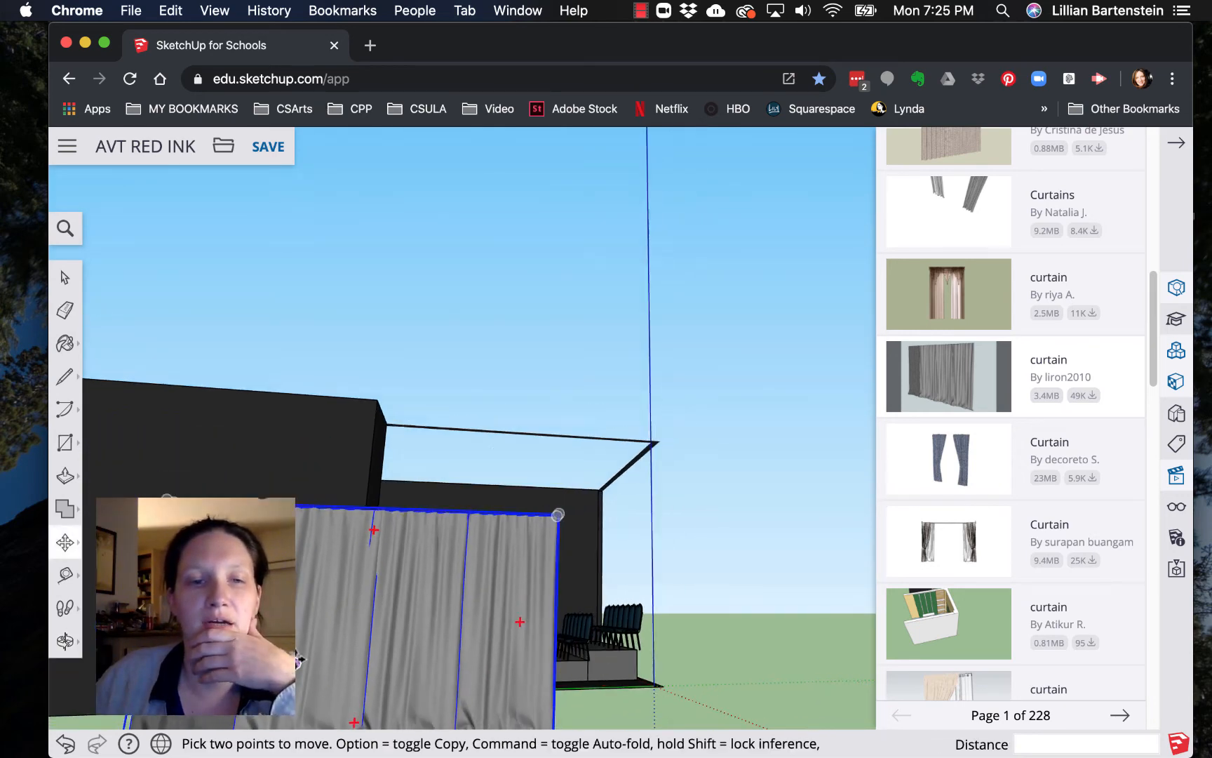
scroll(313, 676, down, 4)
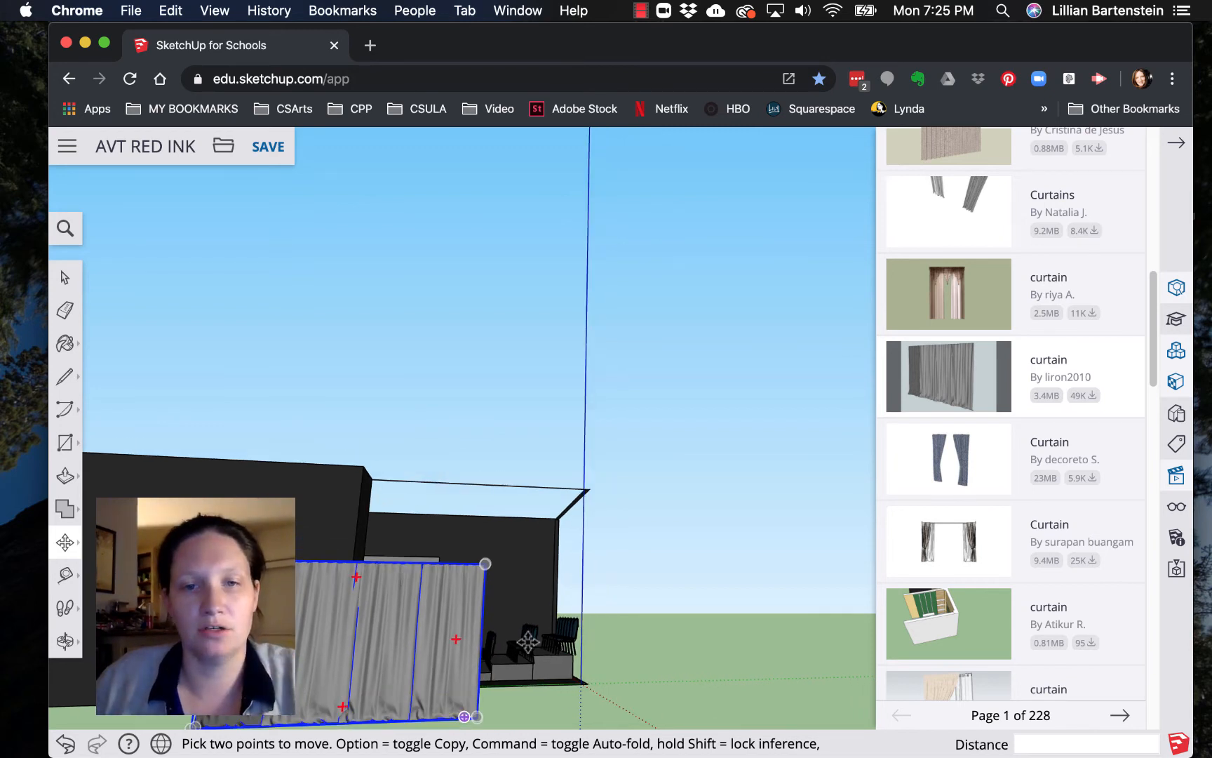
key(o)
drag(616, 644, 609, 737)
key(m)
scroll(487, 655, down, 1)
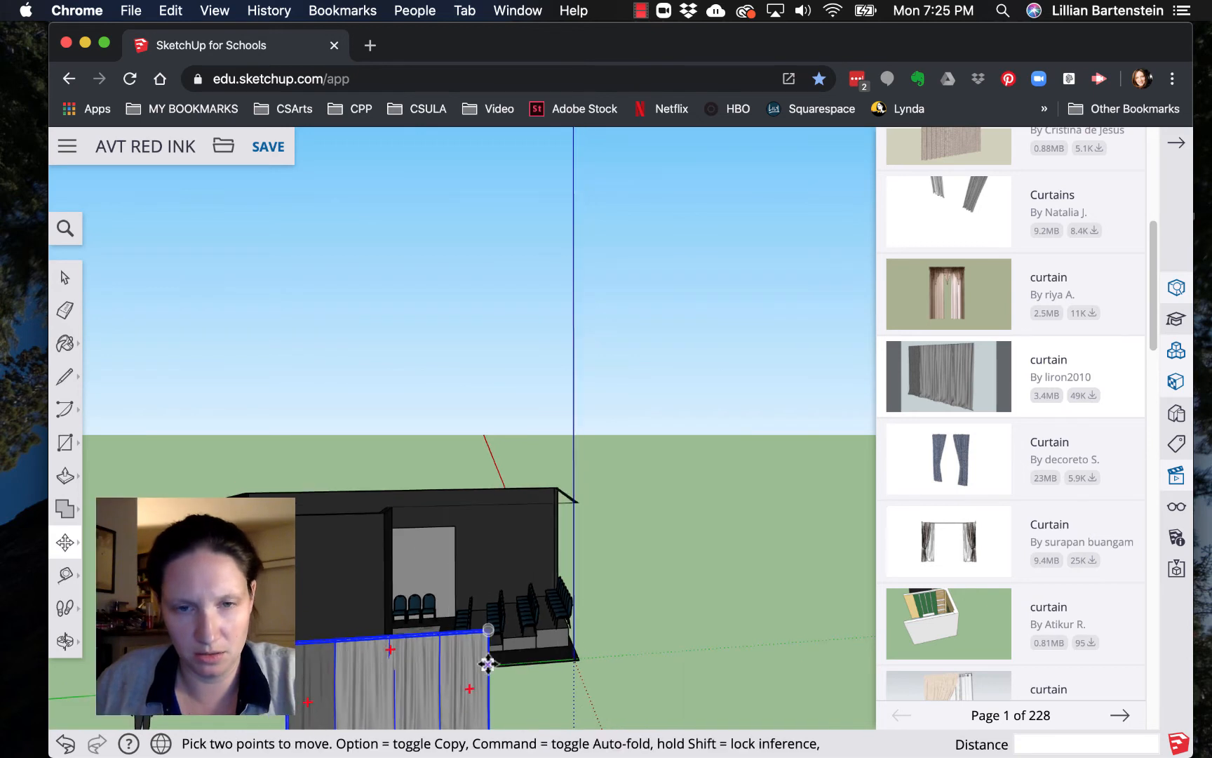
Step: Open the grey curtain group for editing and select its pleated panels one by one to identify the separate pieces
key(h)
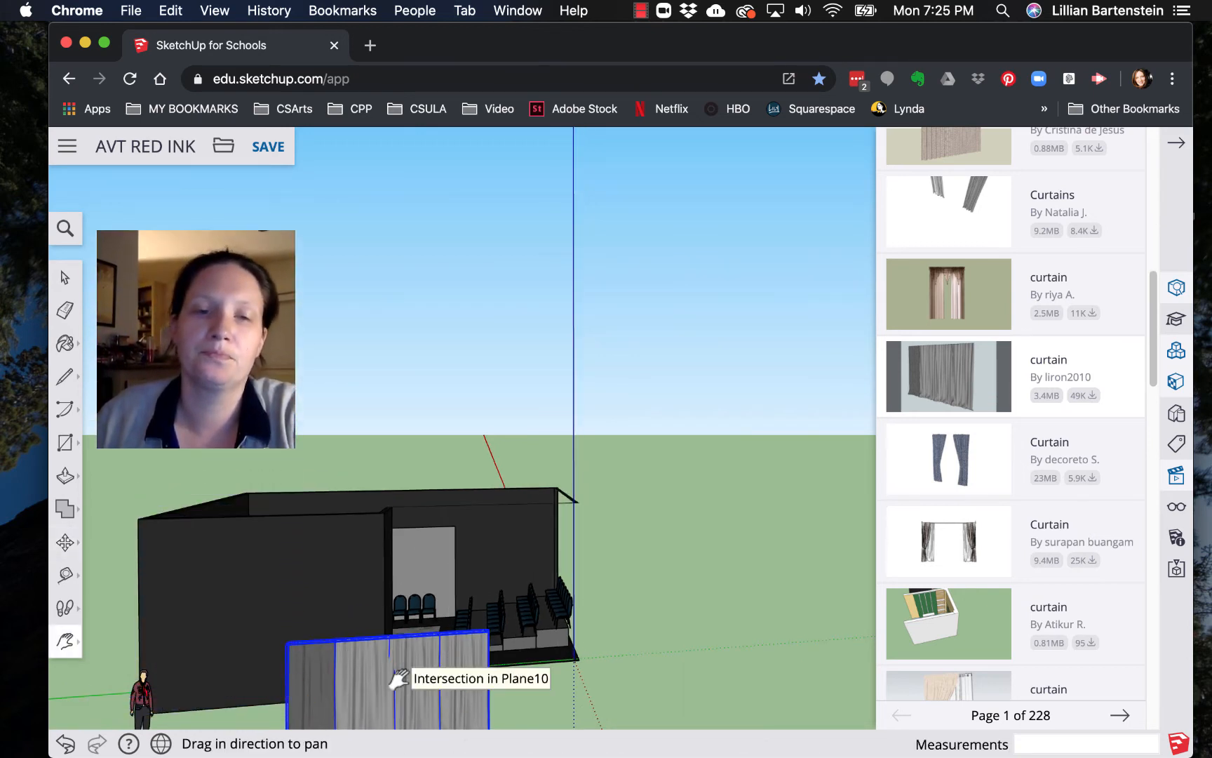
drag(404, 649, 408, 567)
scroll(407, 567, up, 3)
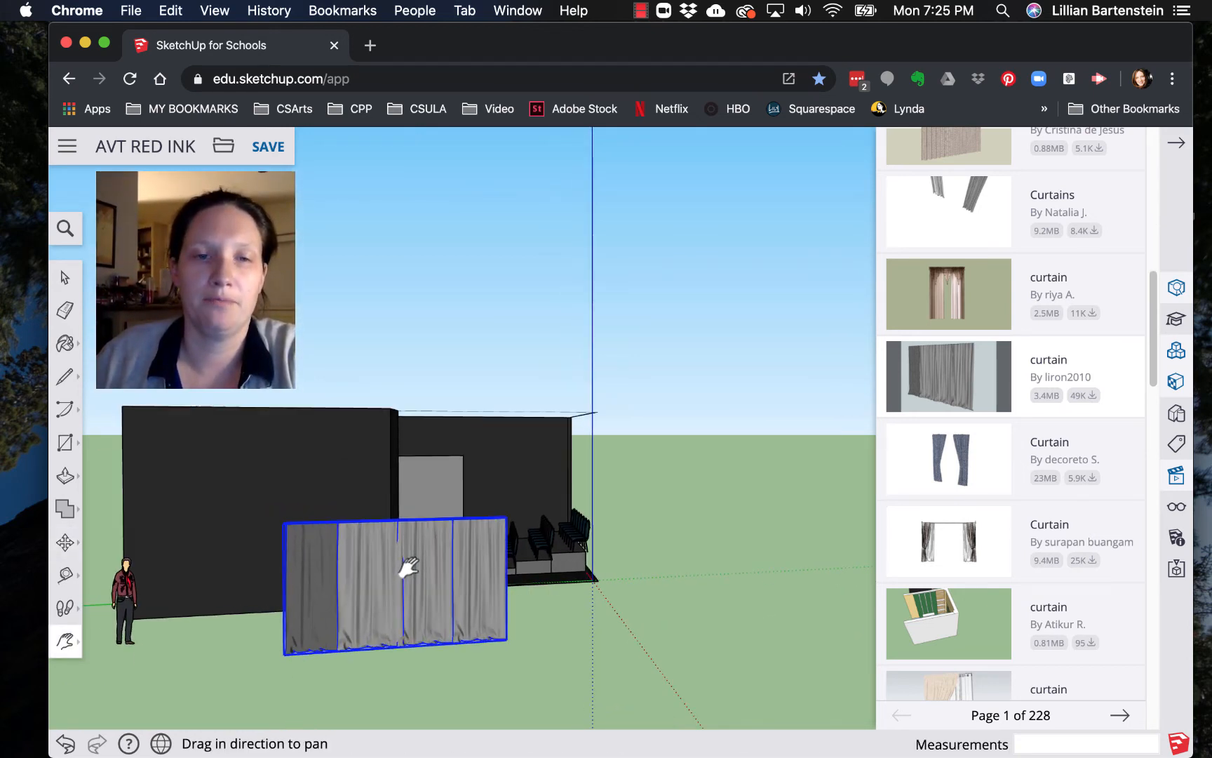
key(space)
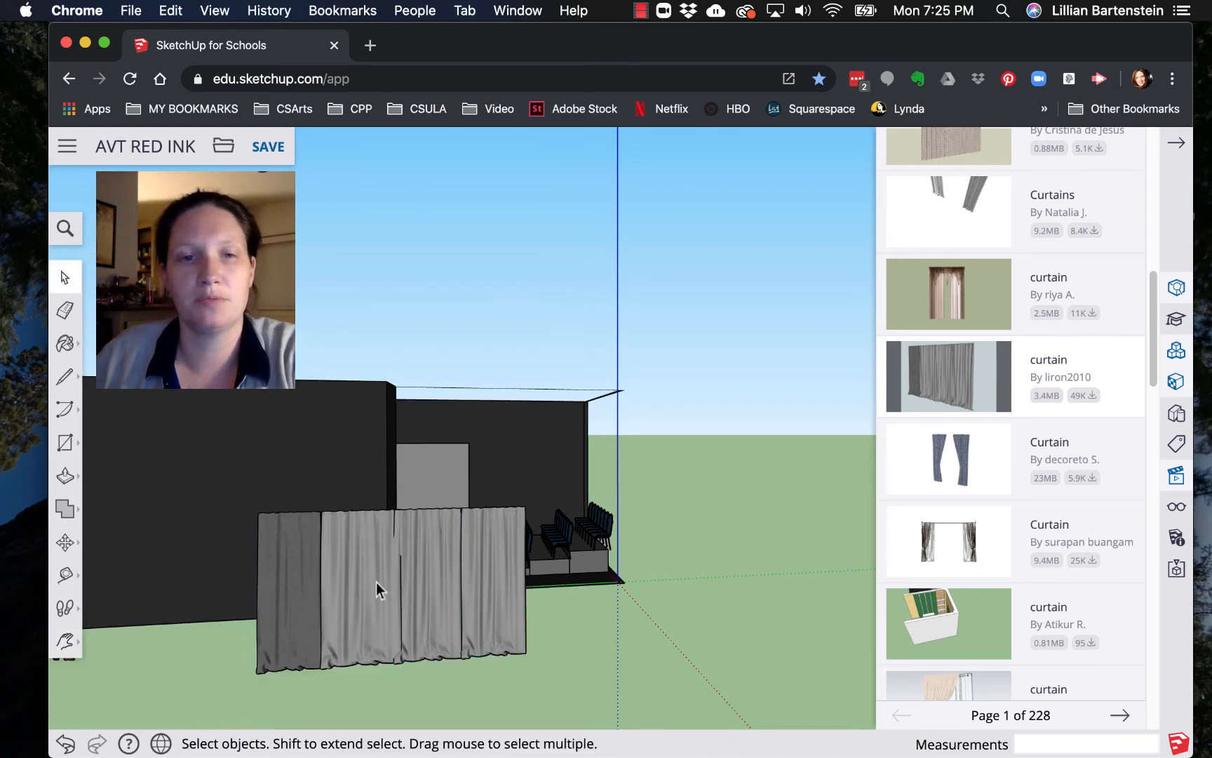
double_click(393, 588)
click(281, 602)
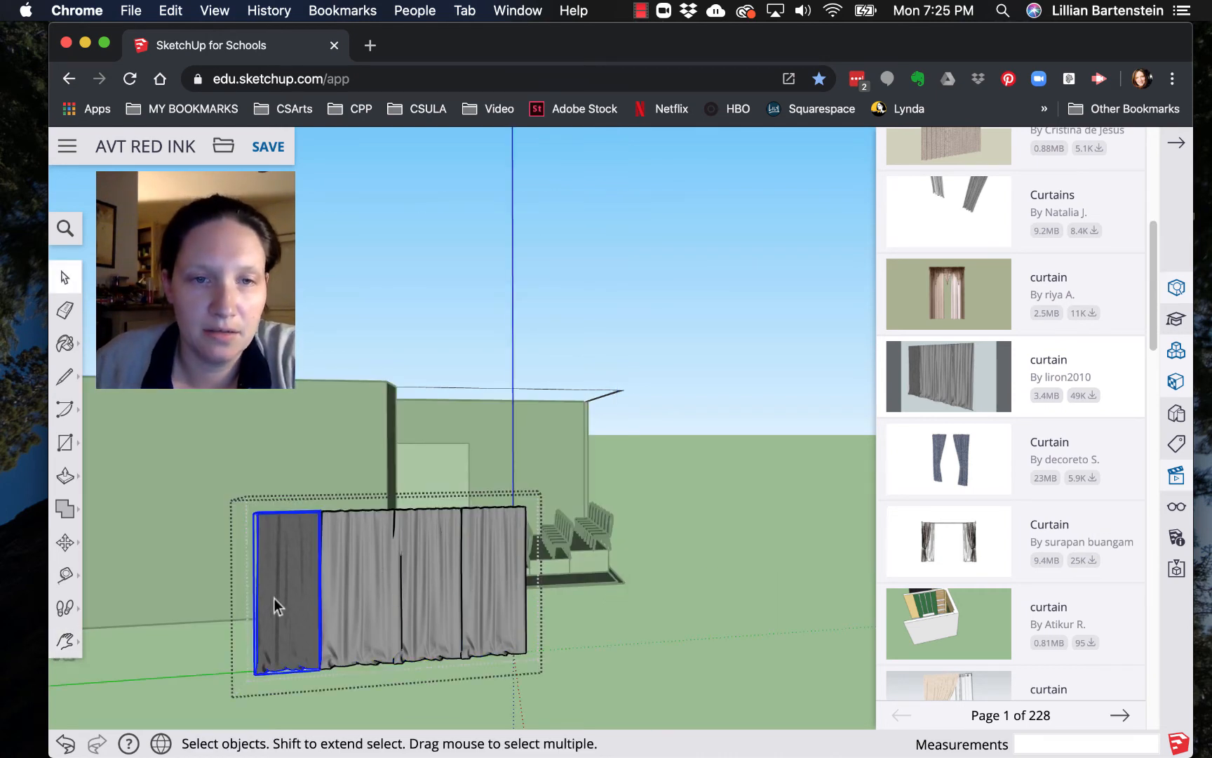
click(358, 604)
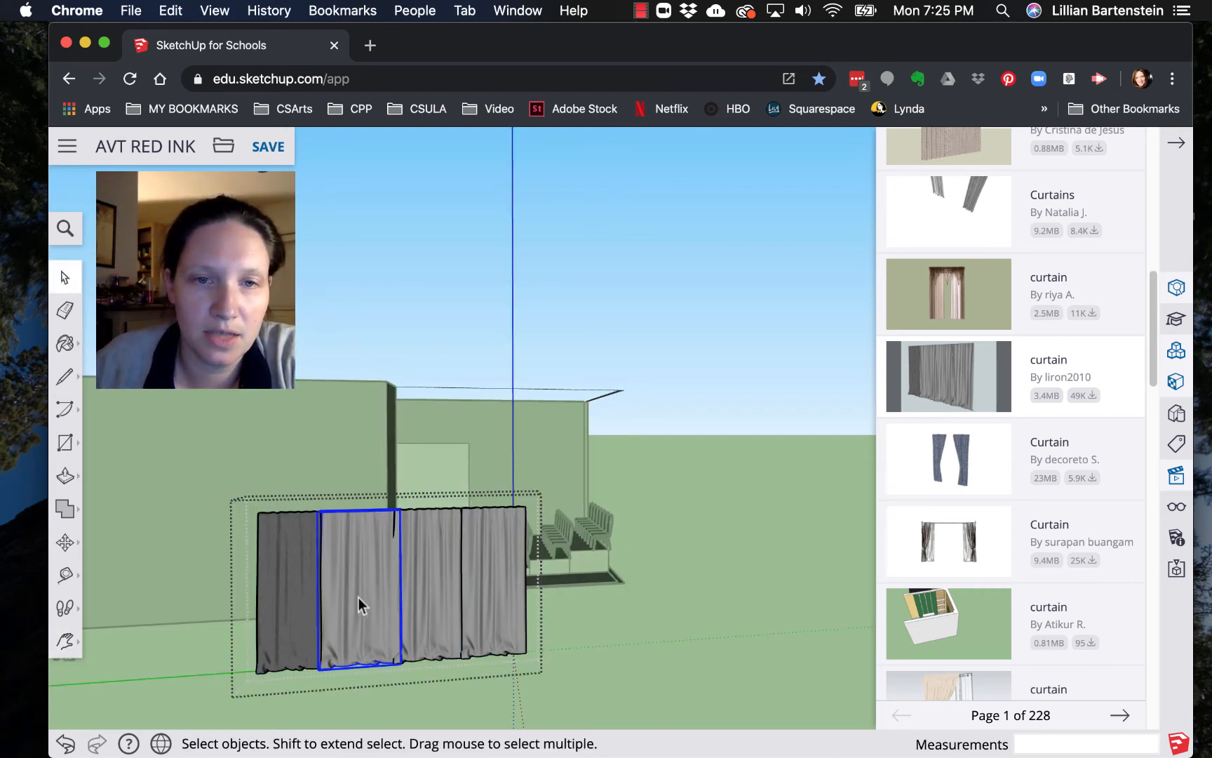
click(442, 605)
click(505, 602)
click(410, 606)
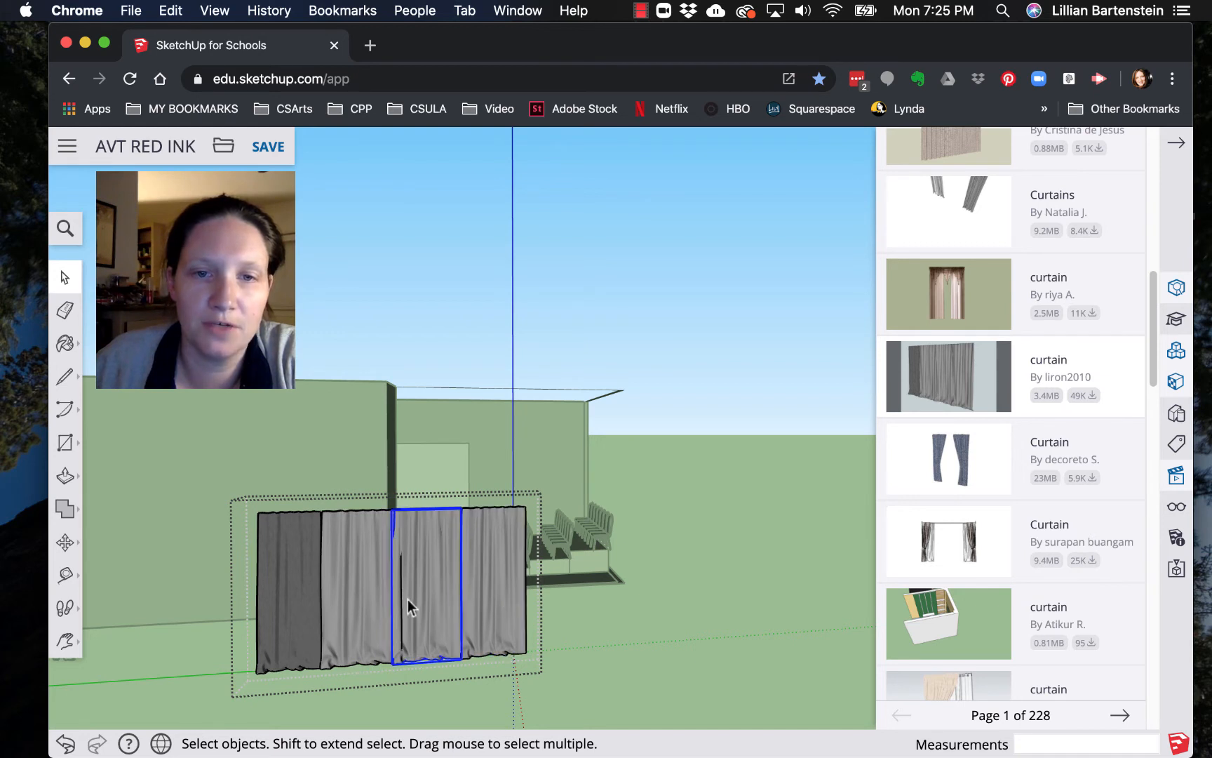
click(364, 612)
Step: Delete three of the four curtain panels, keeping only the end panel nearest the blue coordinate axis
click(282, 610)
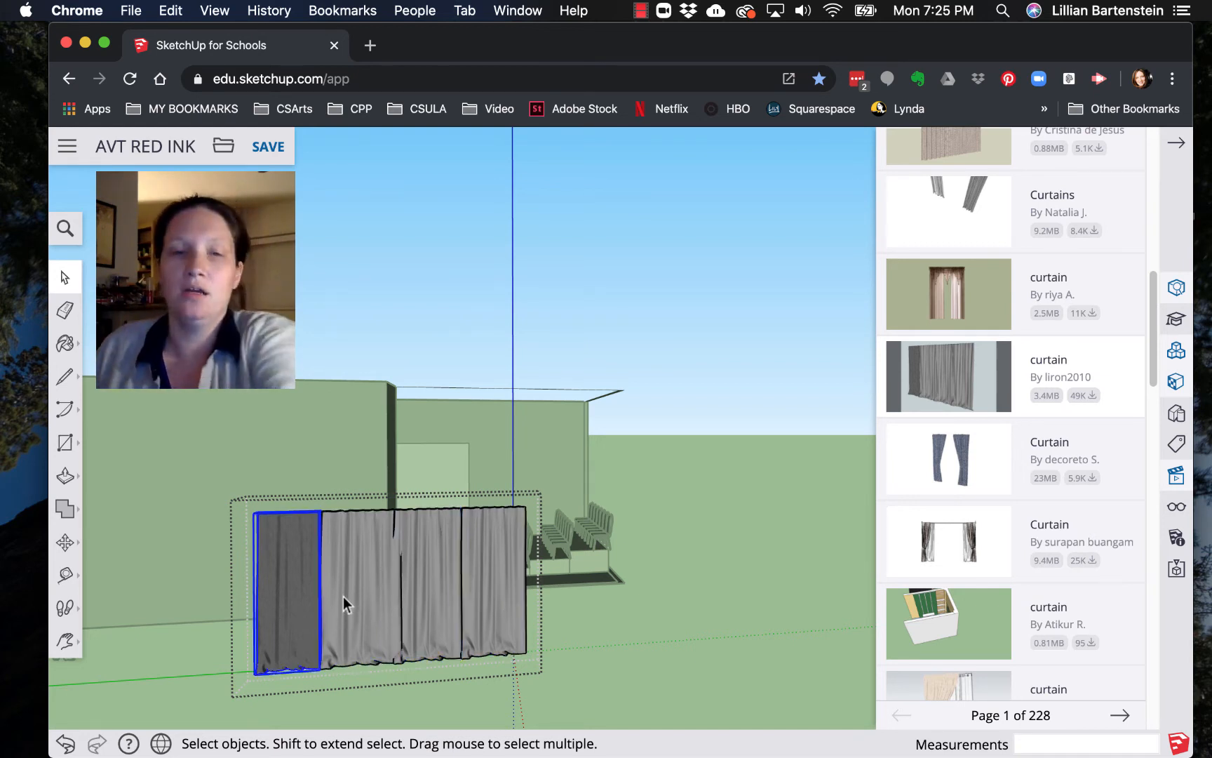
key(Delete)
click(377, 597)
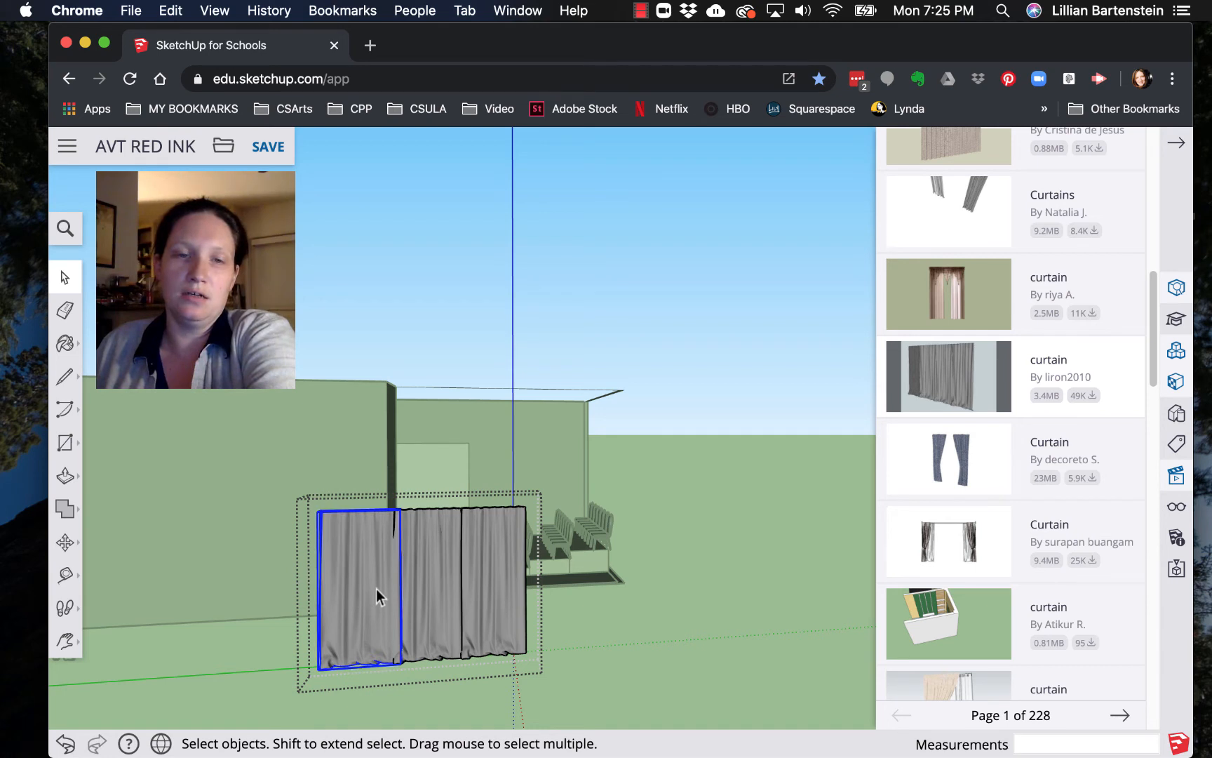
key(Delete)
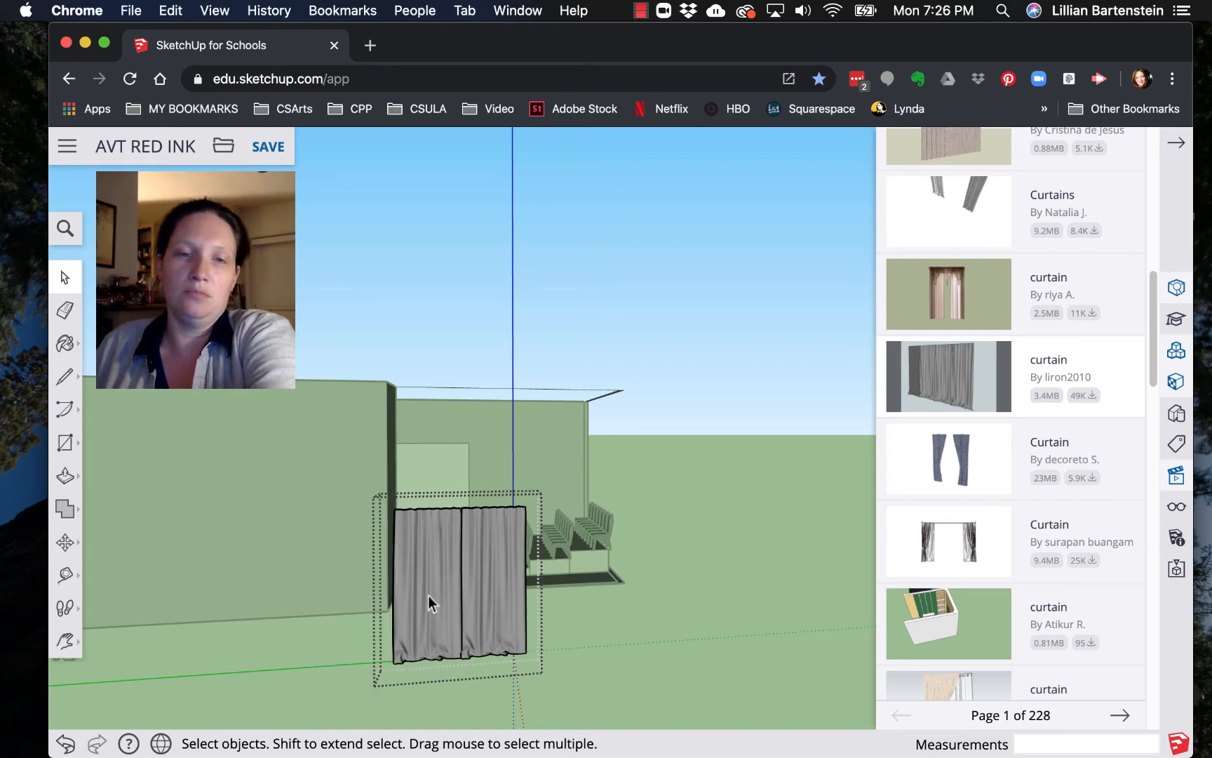
click(428, 603)
key(Delete)
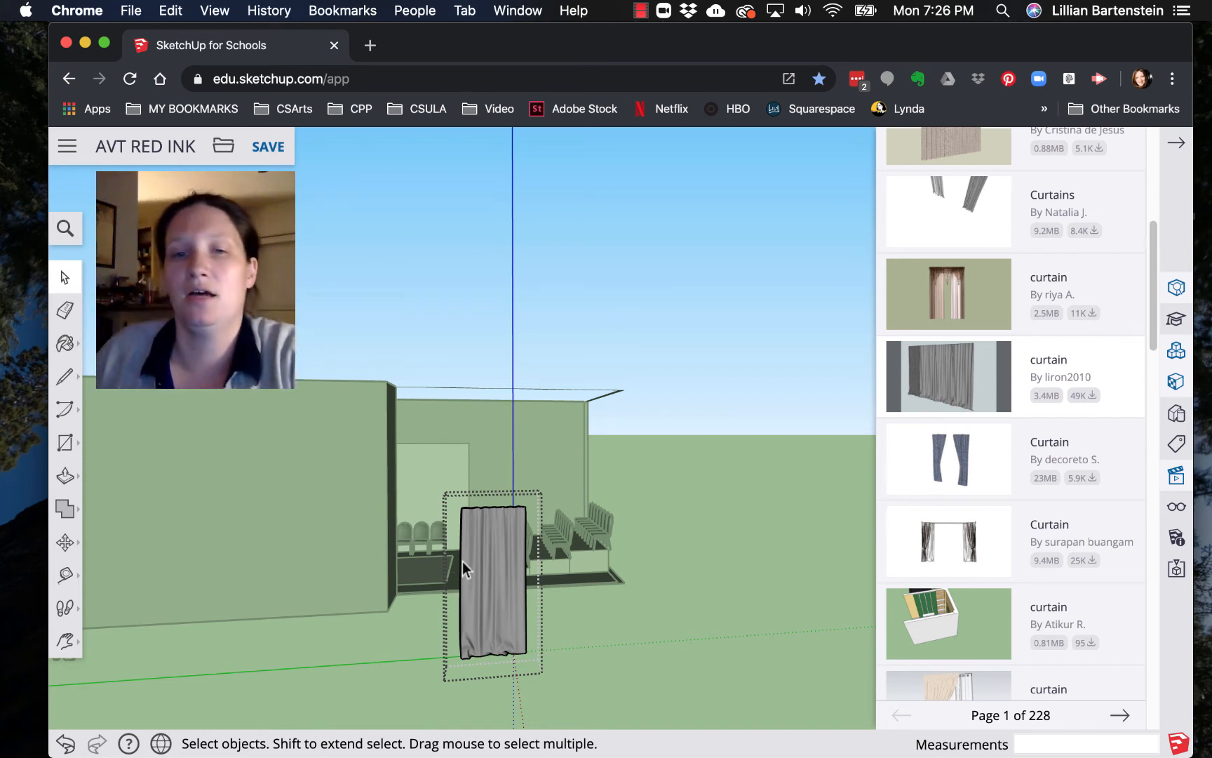
Step: Select the remaining curtain panel and examine the Window Coverings and Carpet, Fabrics, Leathers, Textiles and Wallpaper materials for a suitable finish
click(490, 581)
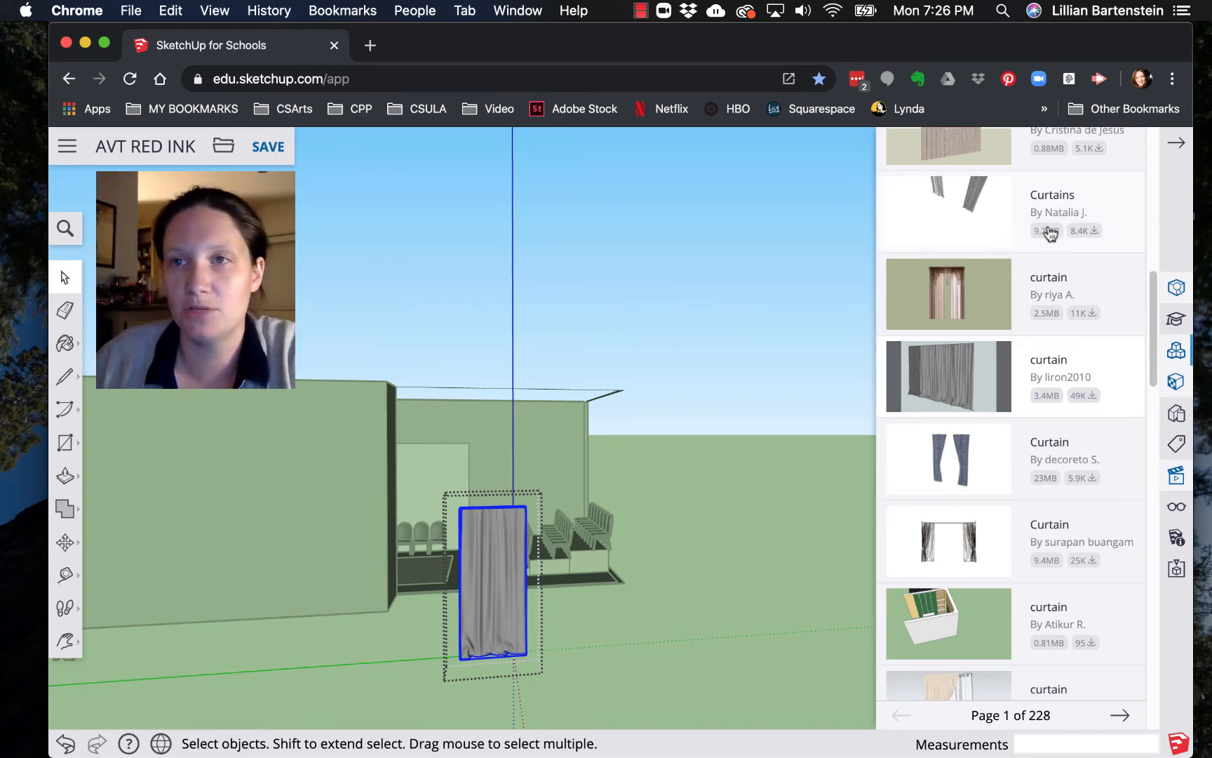
scroll(1050, 252, up, 10)
scroll(1004, 427, down, 15)
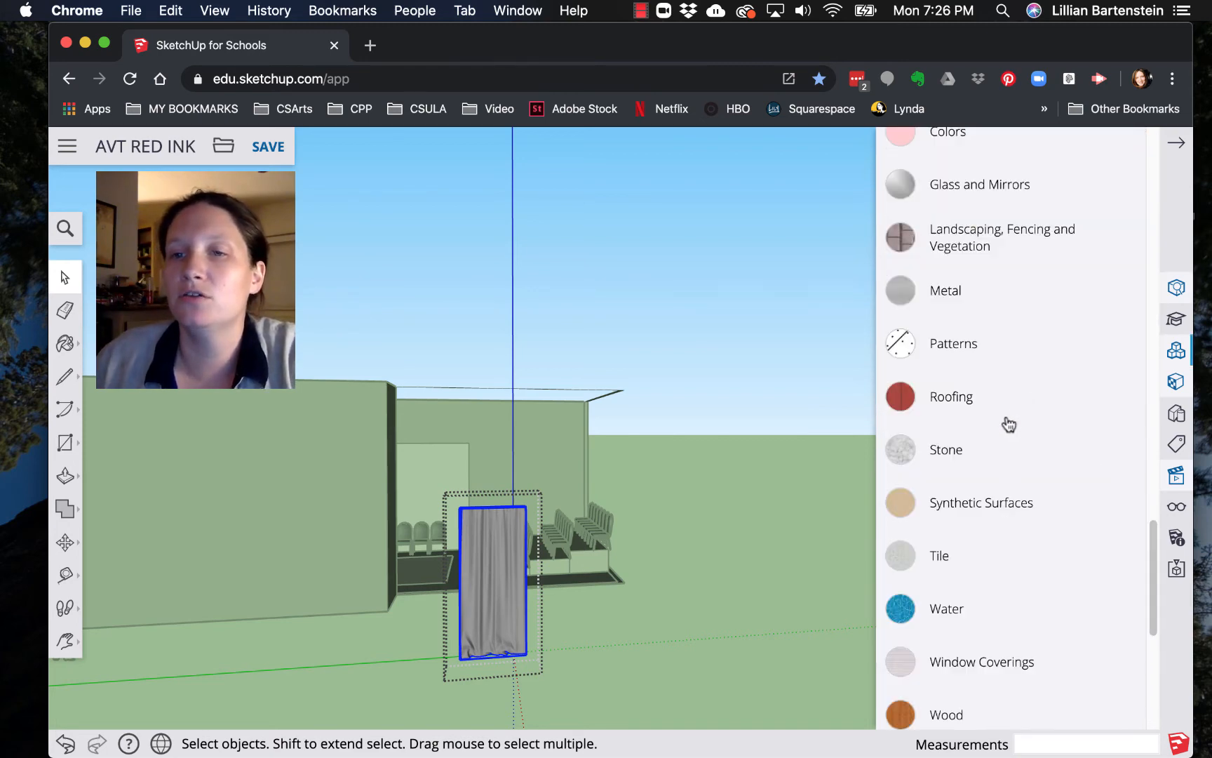
scroll(1031, 524, down, 1)
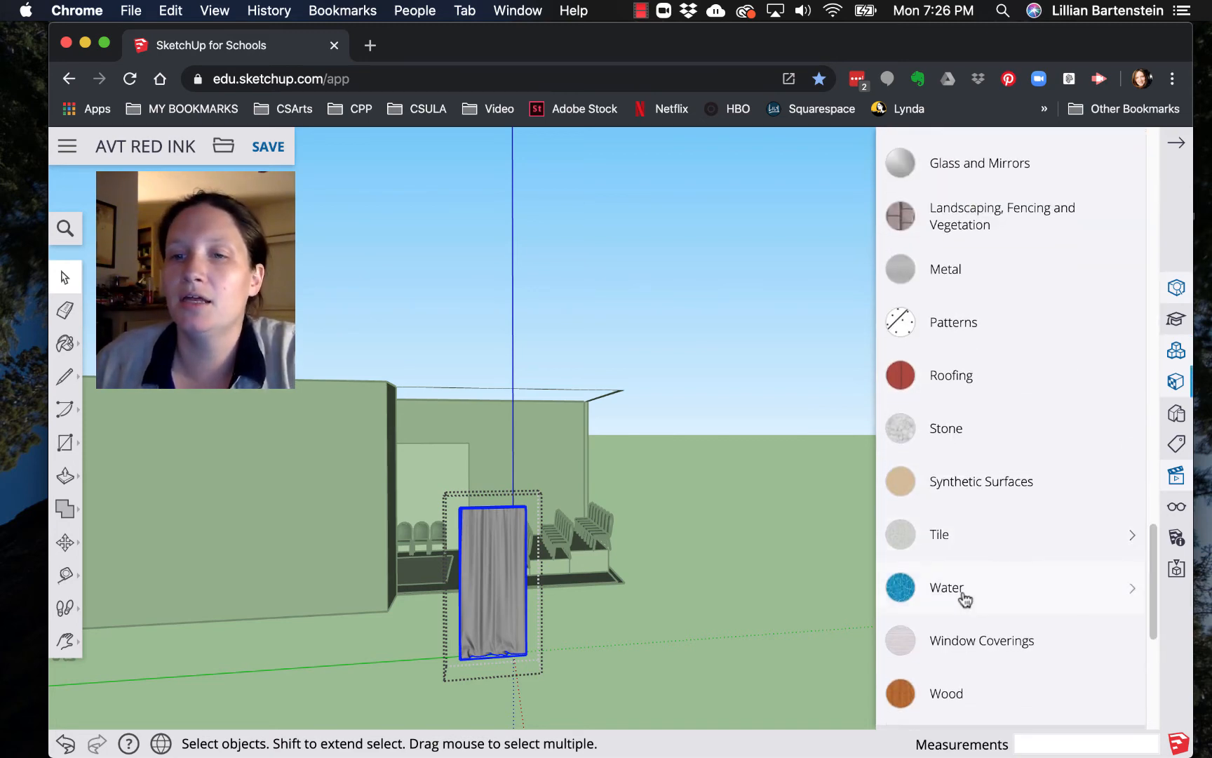
click(979, 646)
scroll(1038, 625, down, 6)
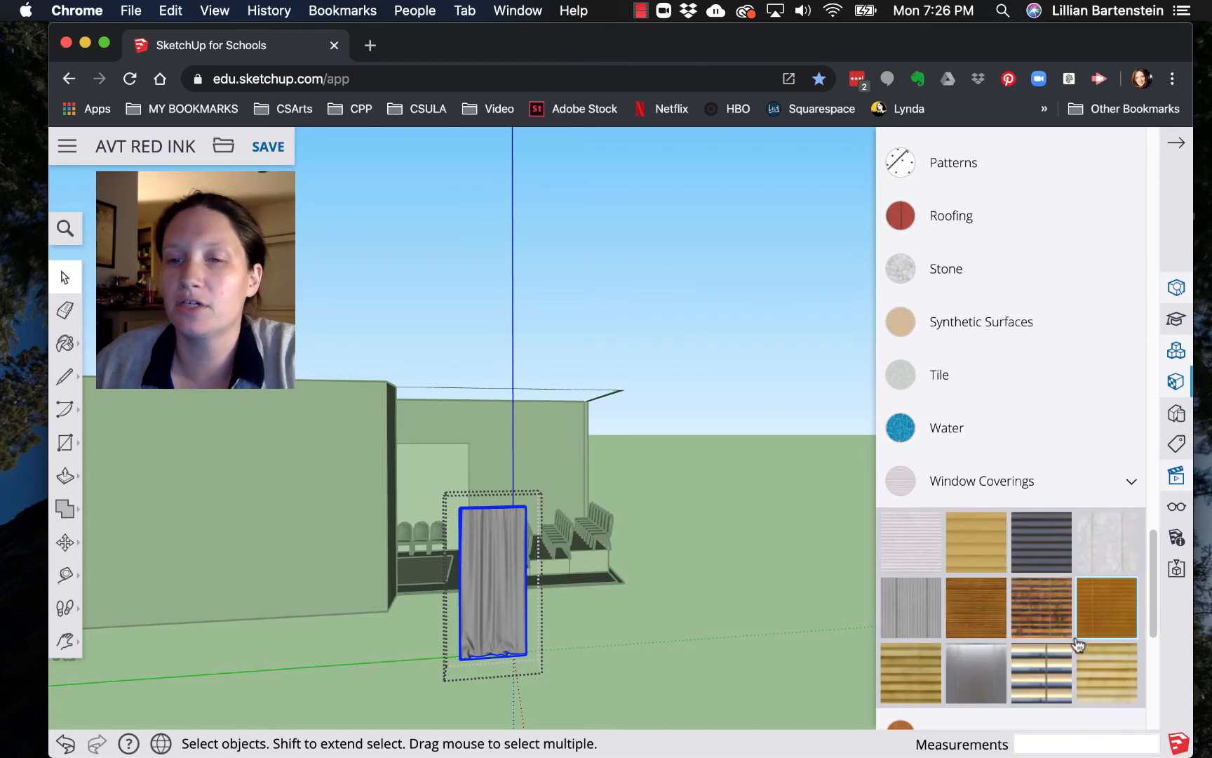
scroll(1059, 619, up, 12)
scroll(1056, 609, down, 6)
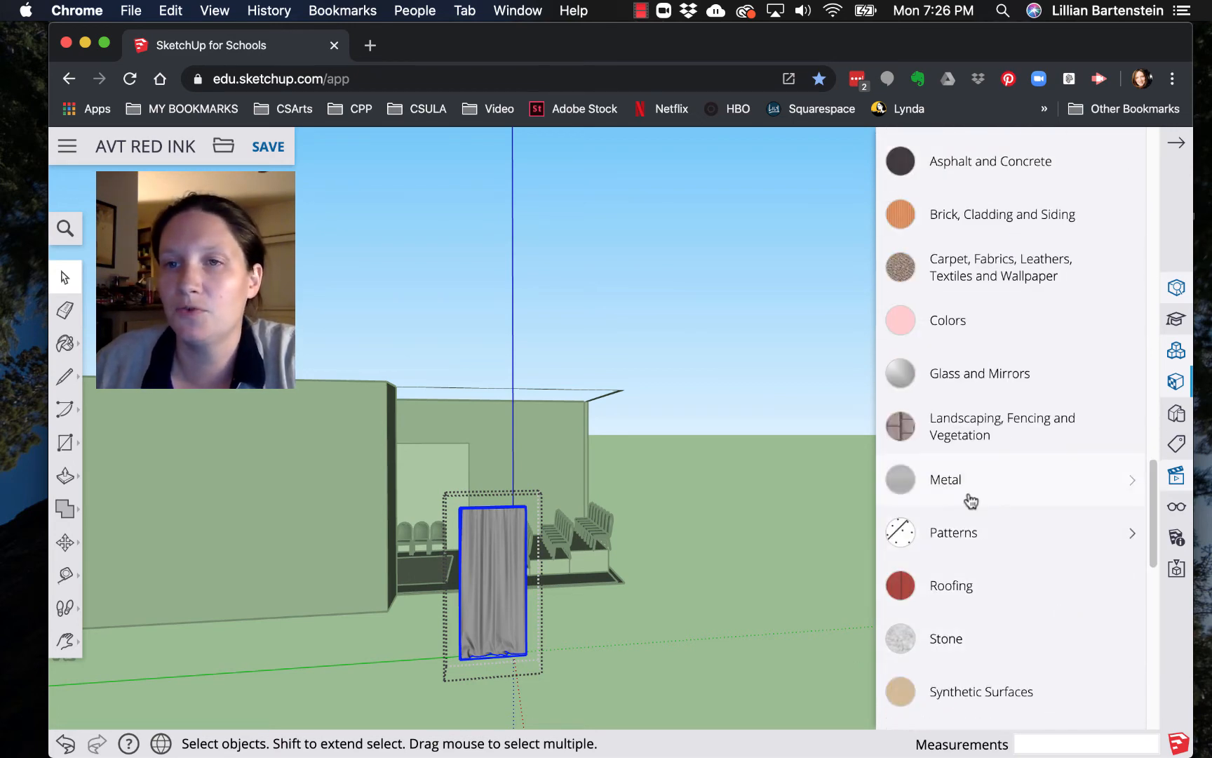
click(974, 281)
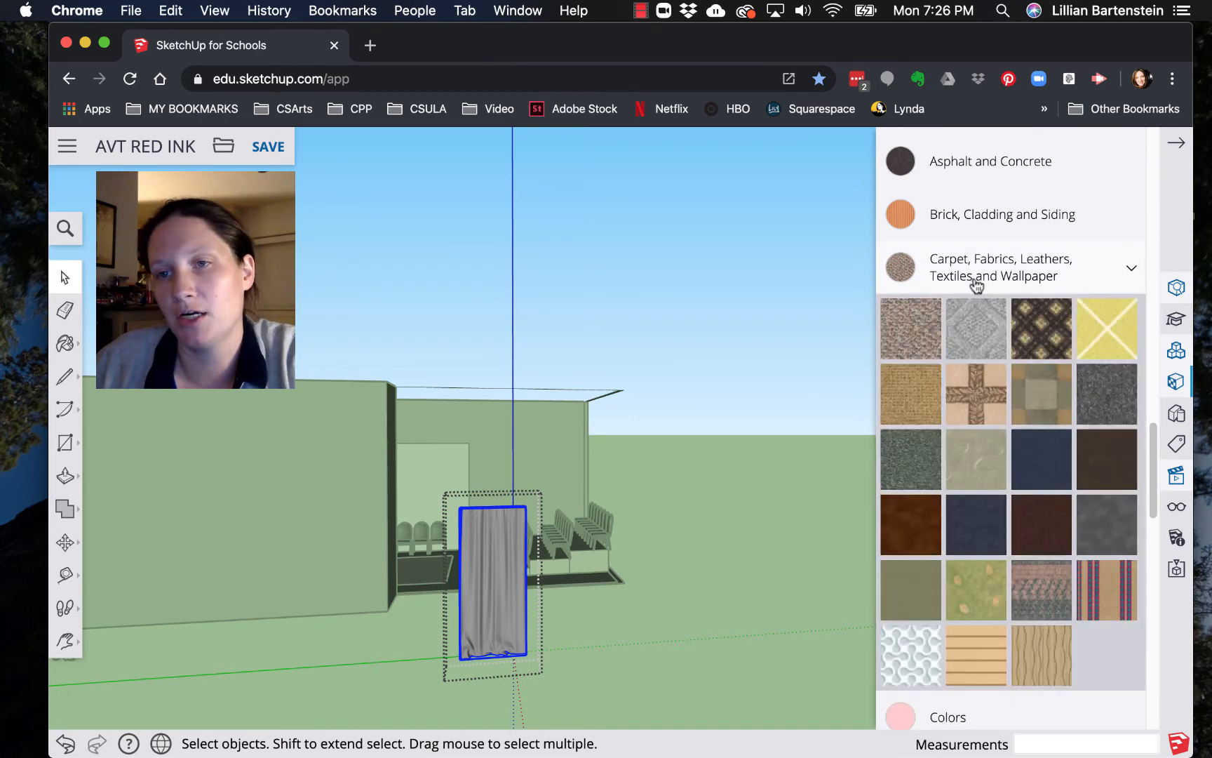
scroll(1012, 461, down, 5)
scroll(1015, 461, up, 7)
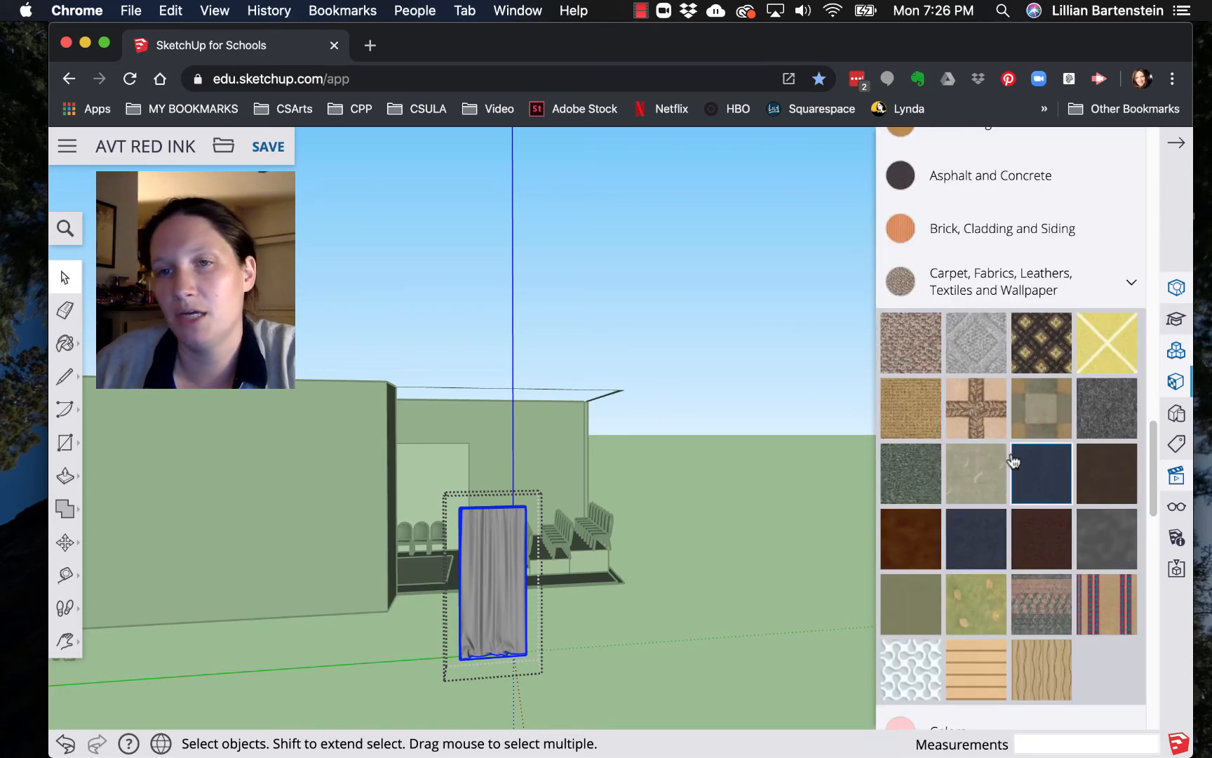
scroll(1013, 460, down, 6)
Step: Try to paint the remaining curtain panel as a group with the palest pink from the Colors materials
click(952, 382)
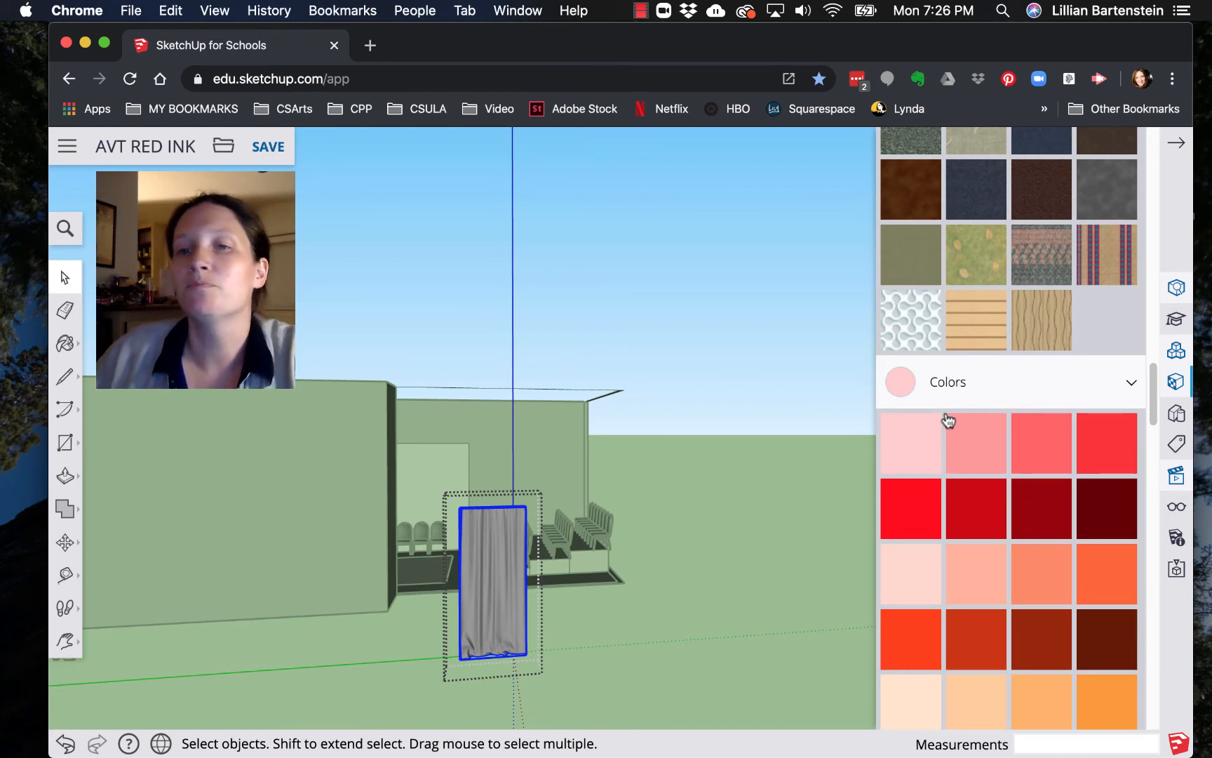
click(912, 452)
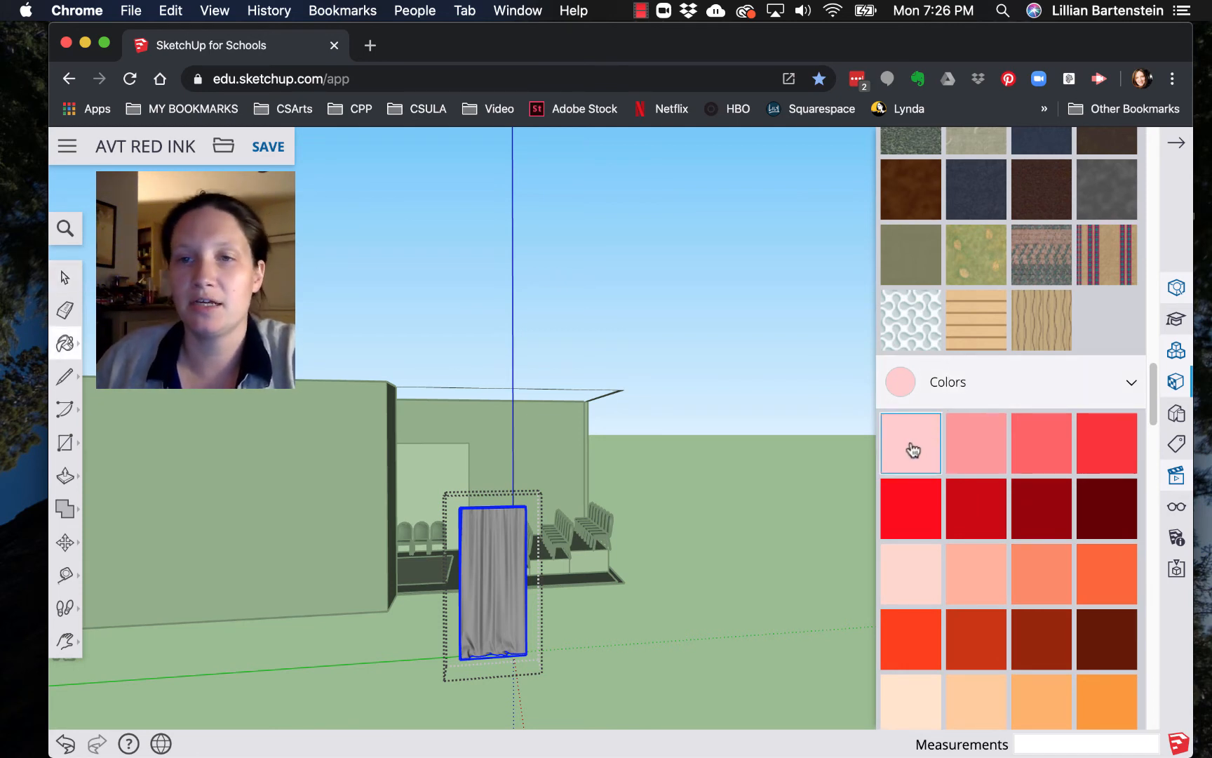
click(533, 565)
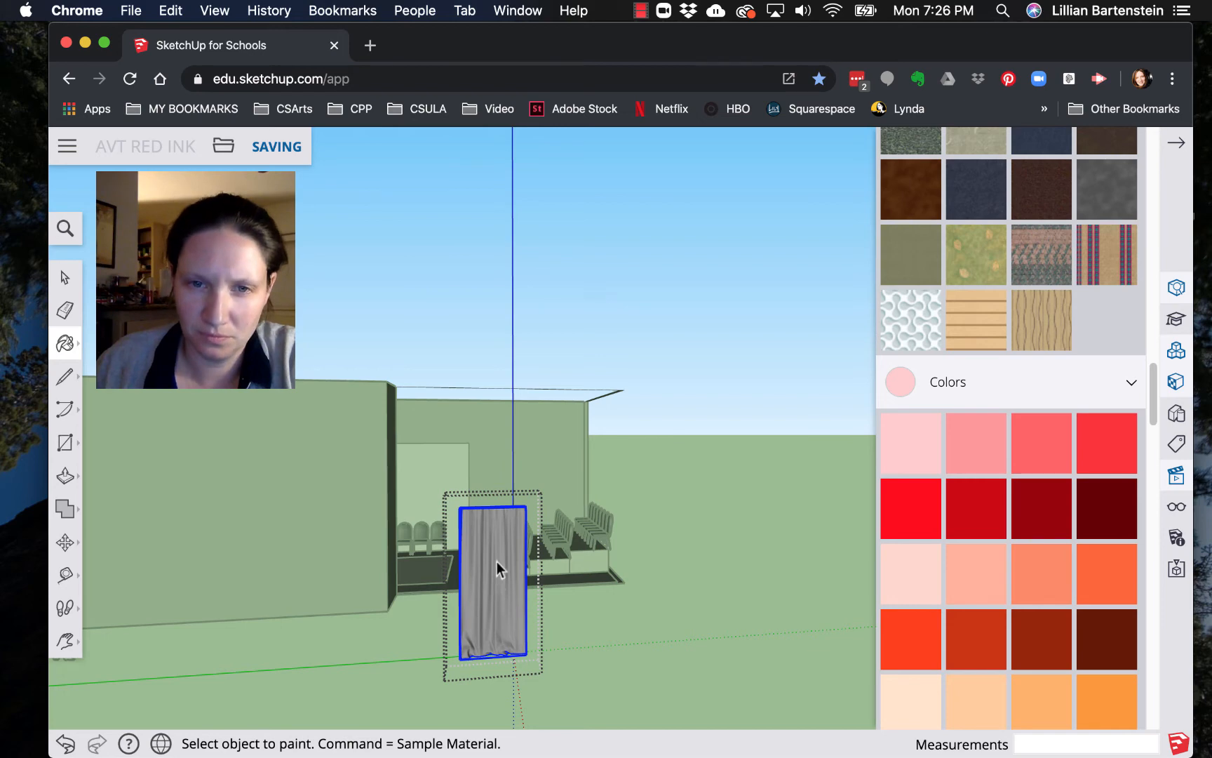
Step: Go into the curtain panel's nested group, select its fabric surface and paint it with the palest pink from Colors
key(space)
scroll(496, 576, up, 3)
scroll(507, 615, up, 5)
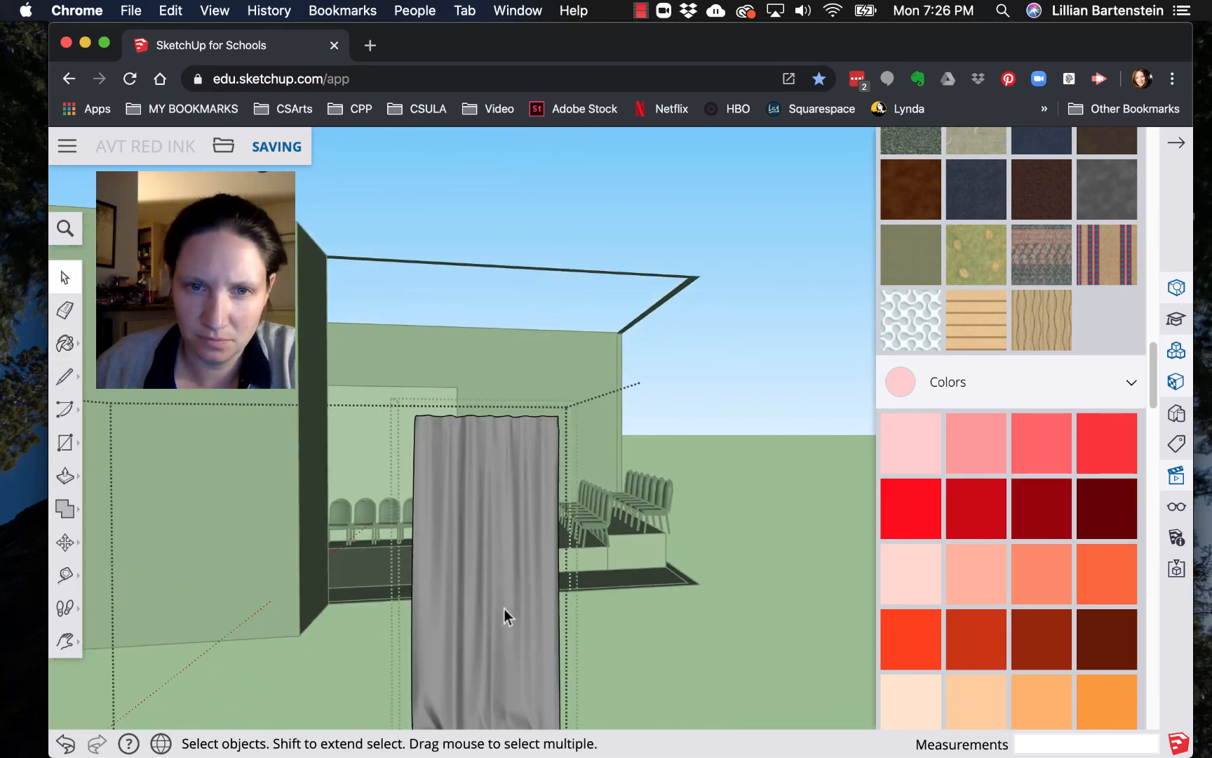
click(412, 503)
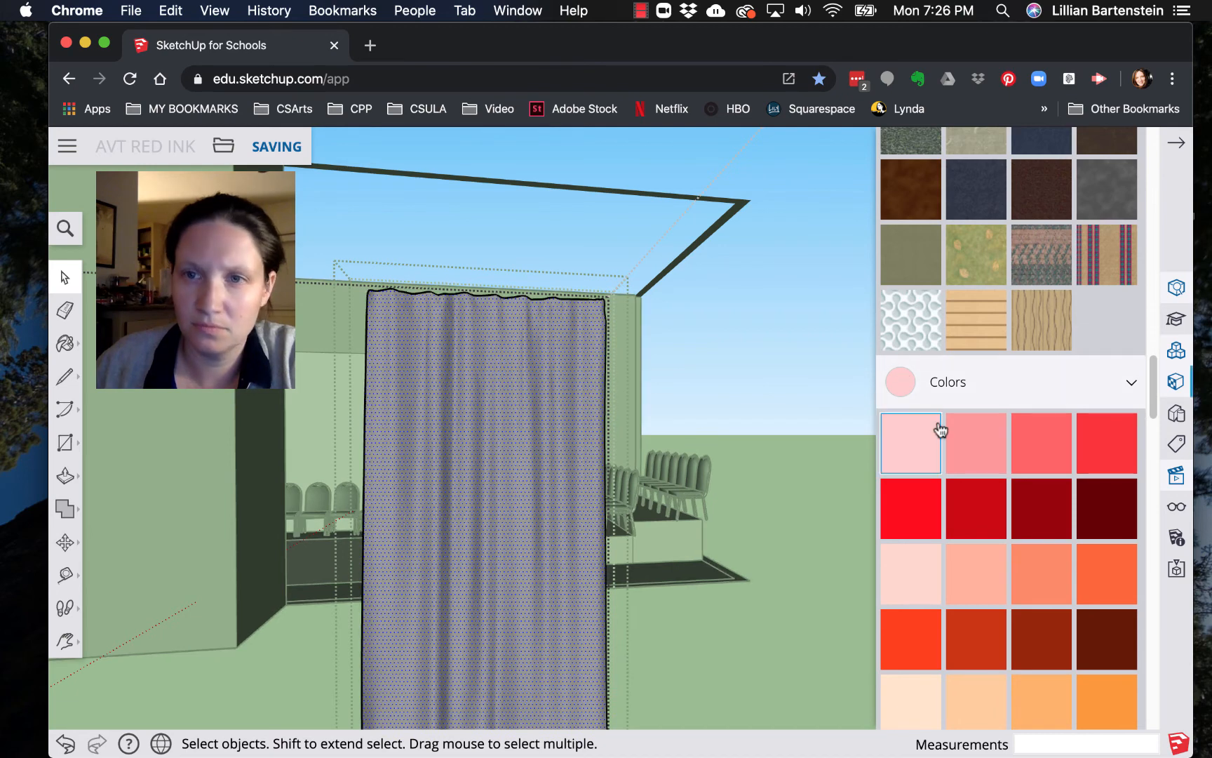
click(923, 451)
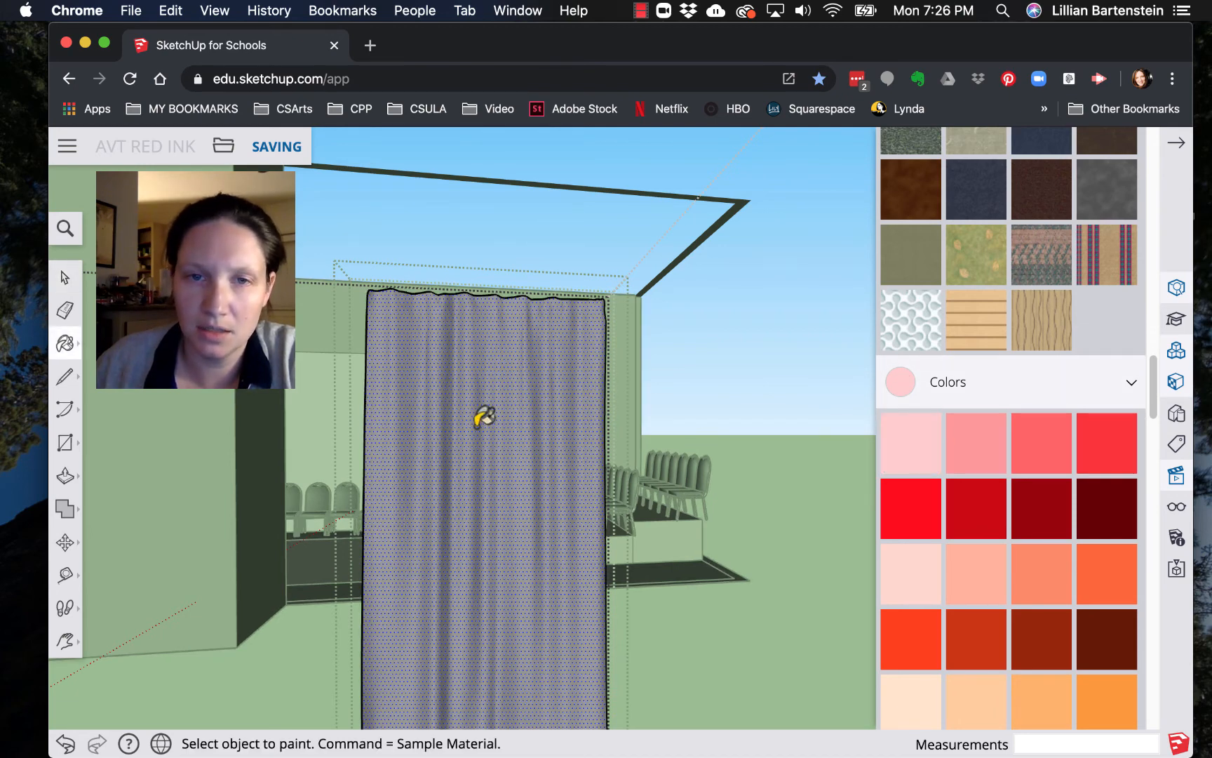
click(475, 416)
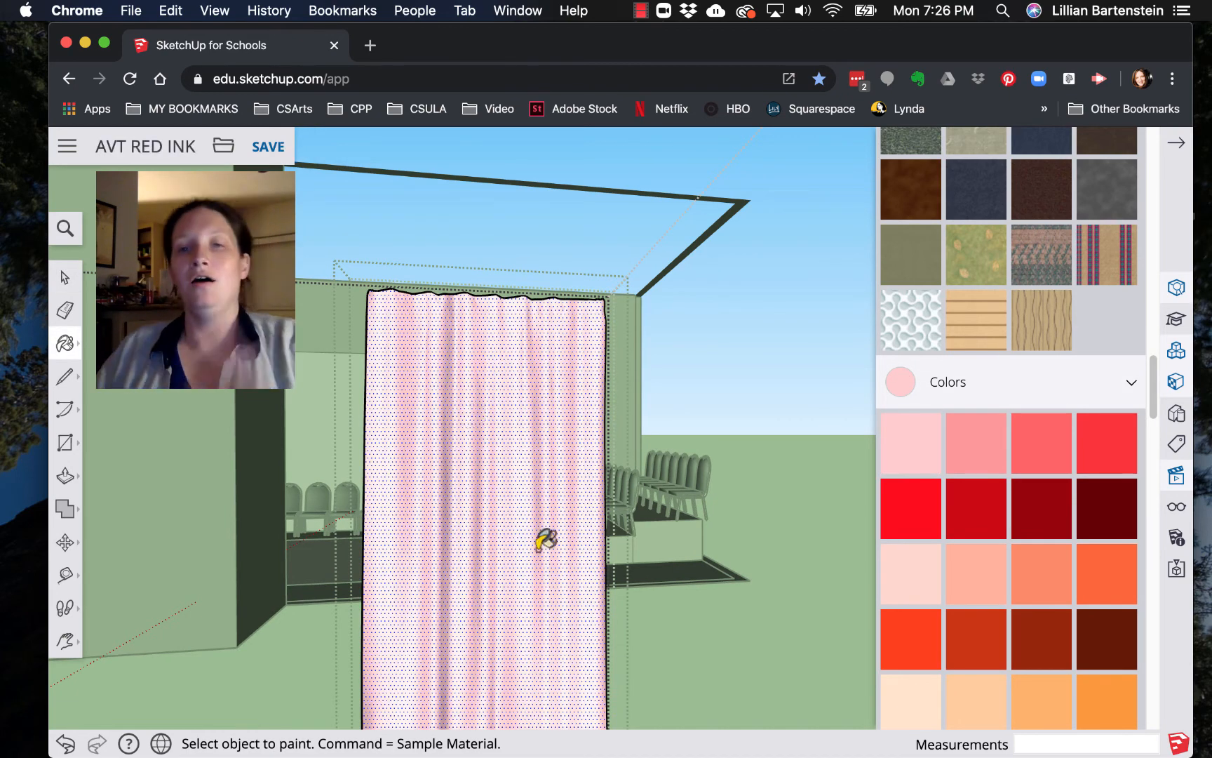
Step: Leave the curtain's nested group editing and return to the full theatre model
scroll(544, 551, down, 3)
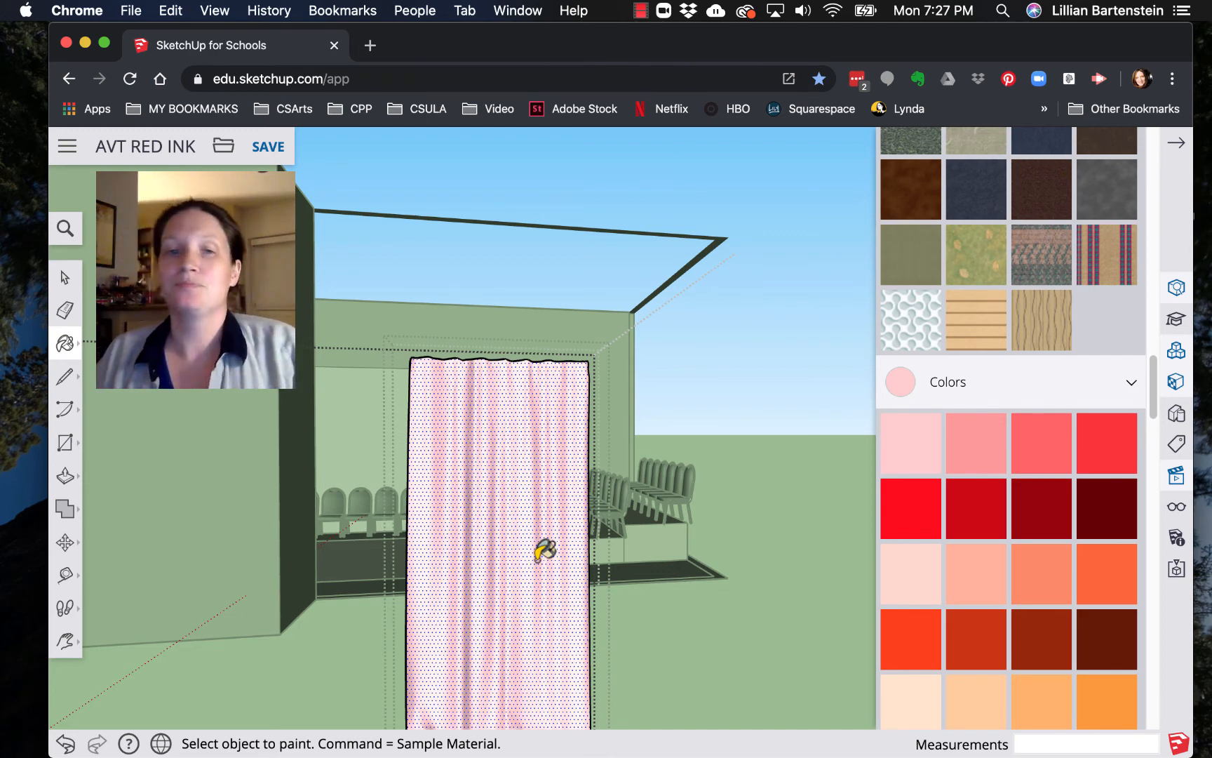
scroll(535, 543, down, 3)
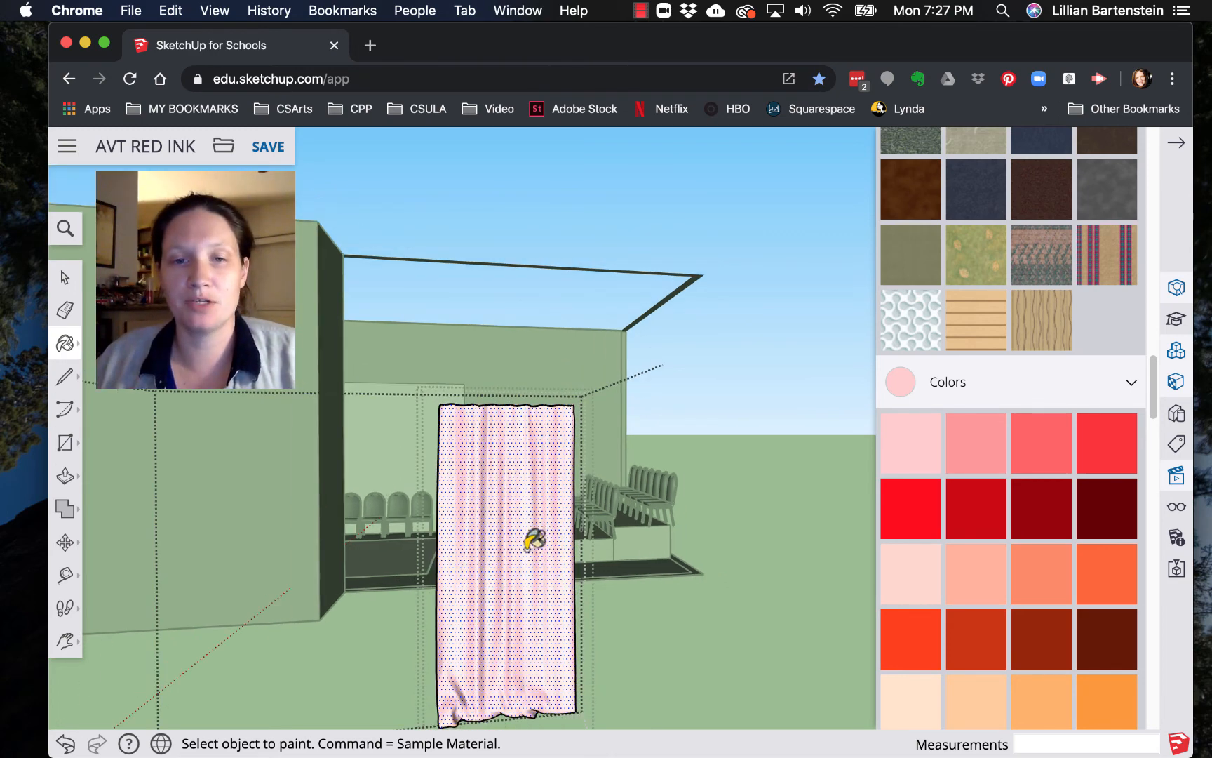
click(63, 283)
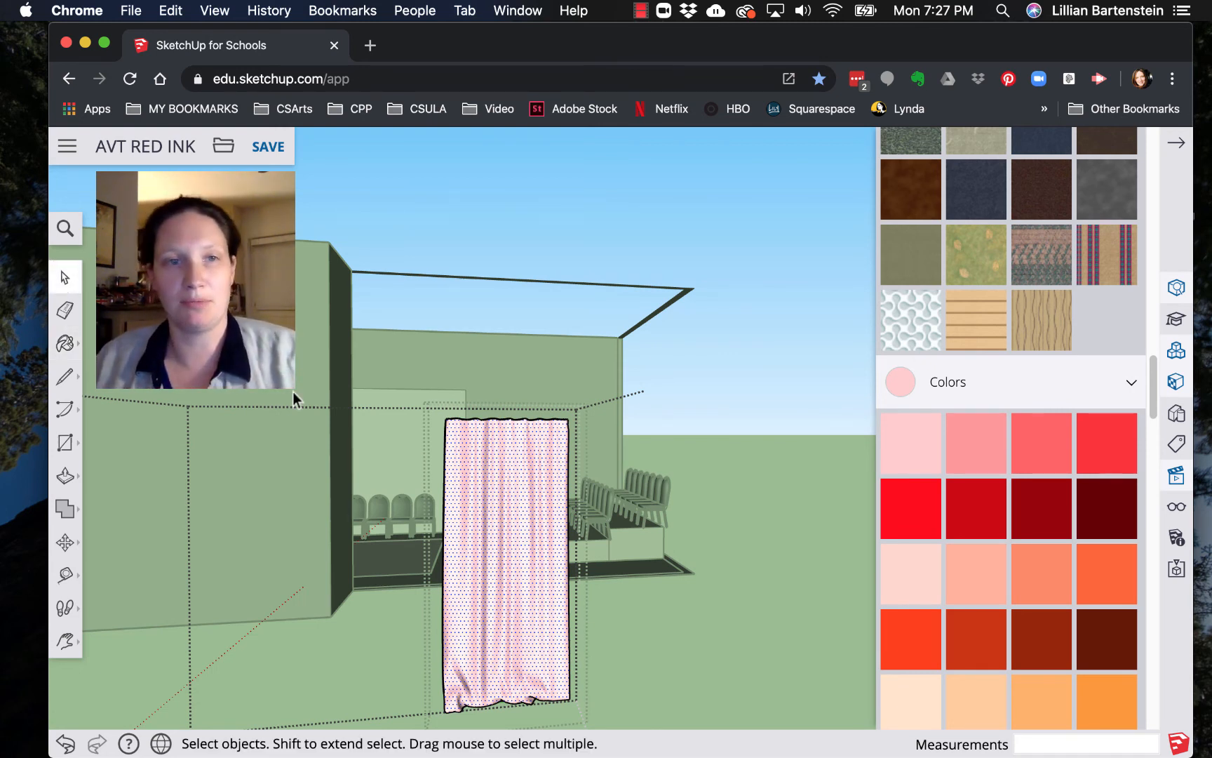
scroll(449, 568, down, 3)
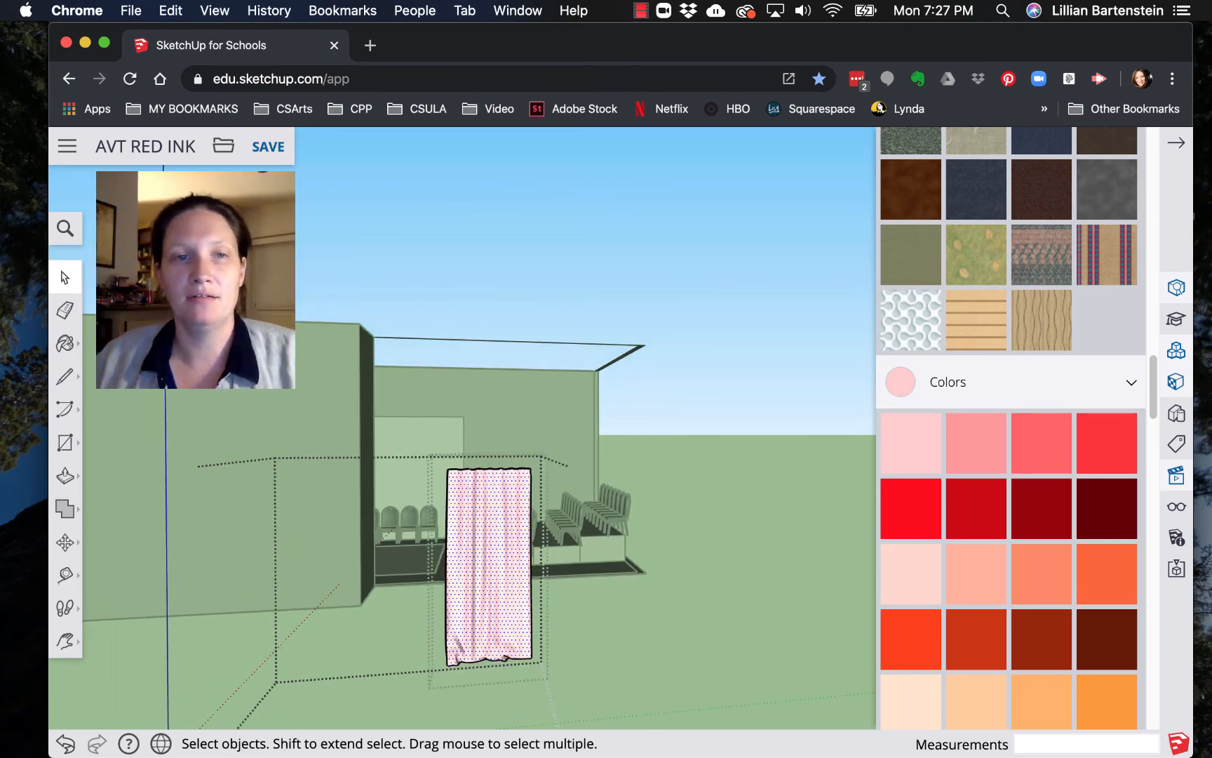
click(723, 622)
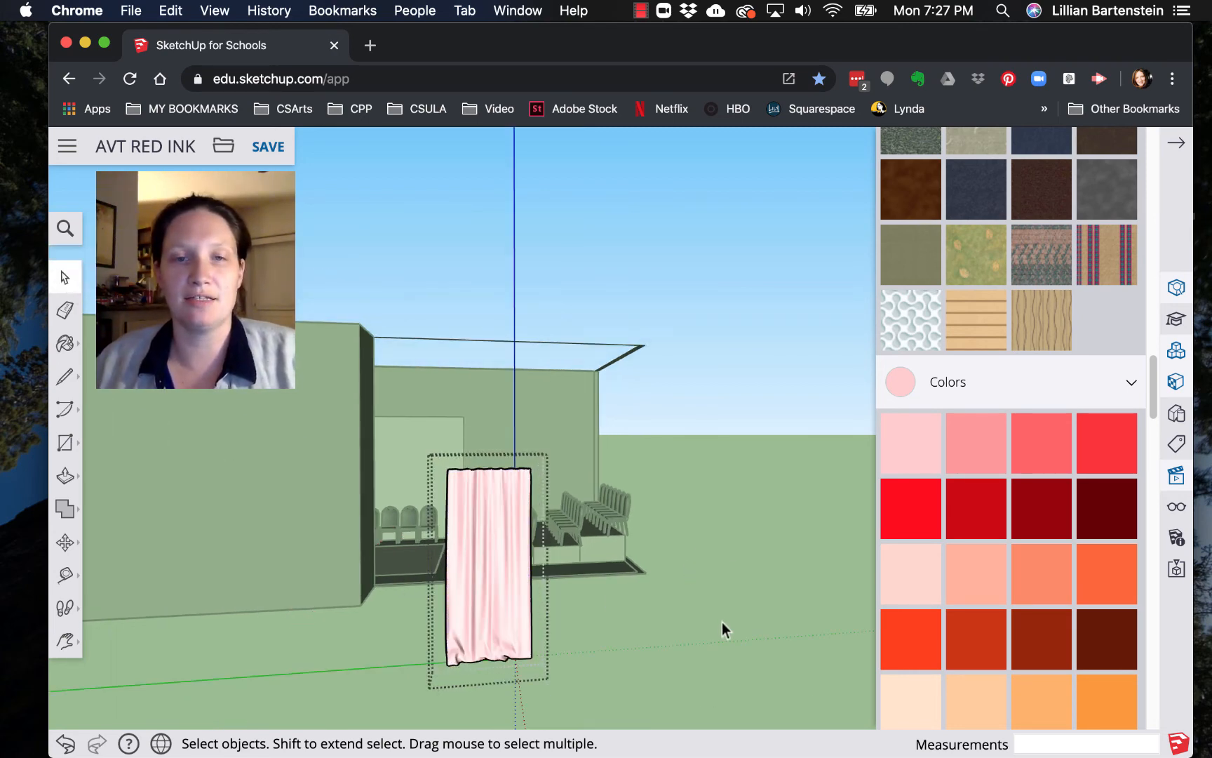
click(607, 616)
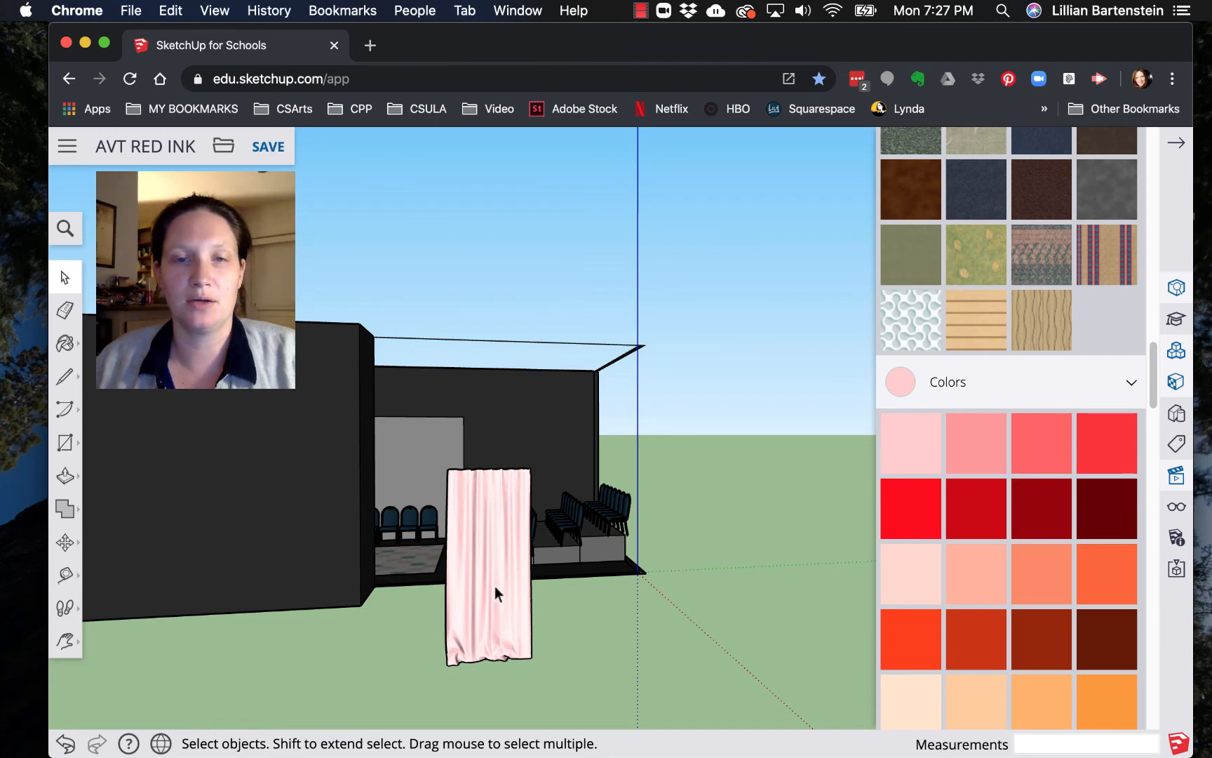
Step: Move the pink curtain panel from outside the theatre onto the stage beside the patterned back wall, working in the top view
click(487, 562)
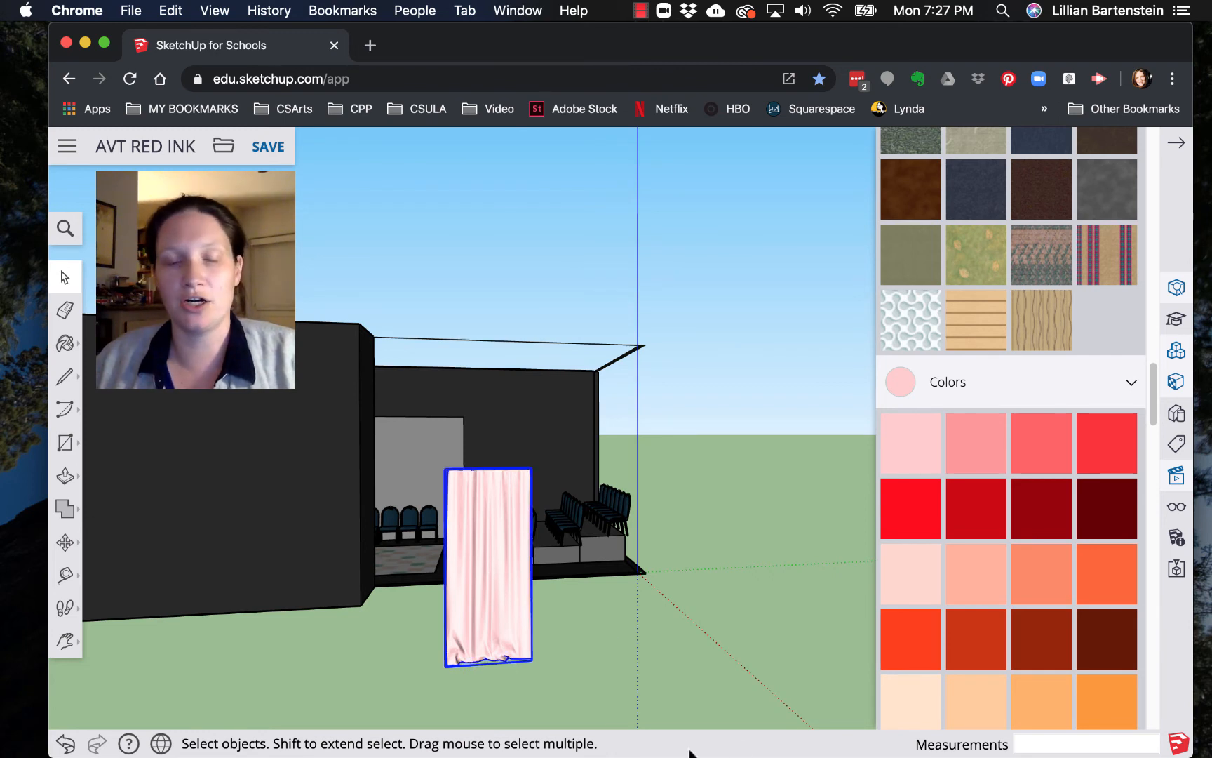
scroll(520, 591, up, 3)
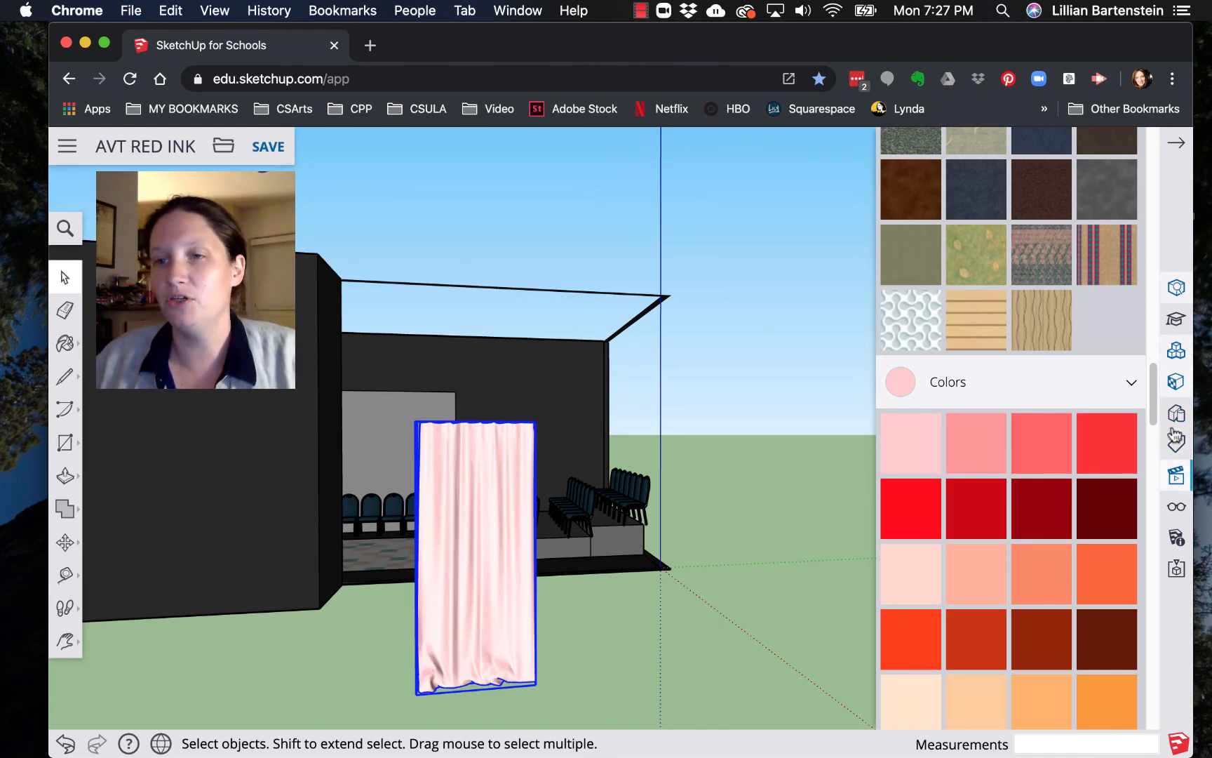
click(1177, 476)
click(1032, 416)
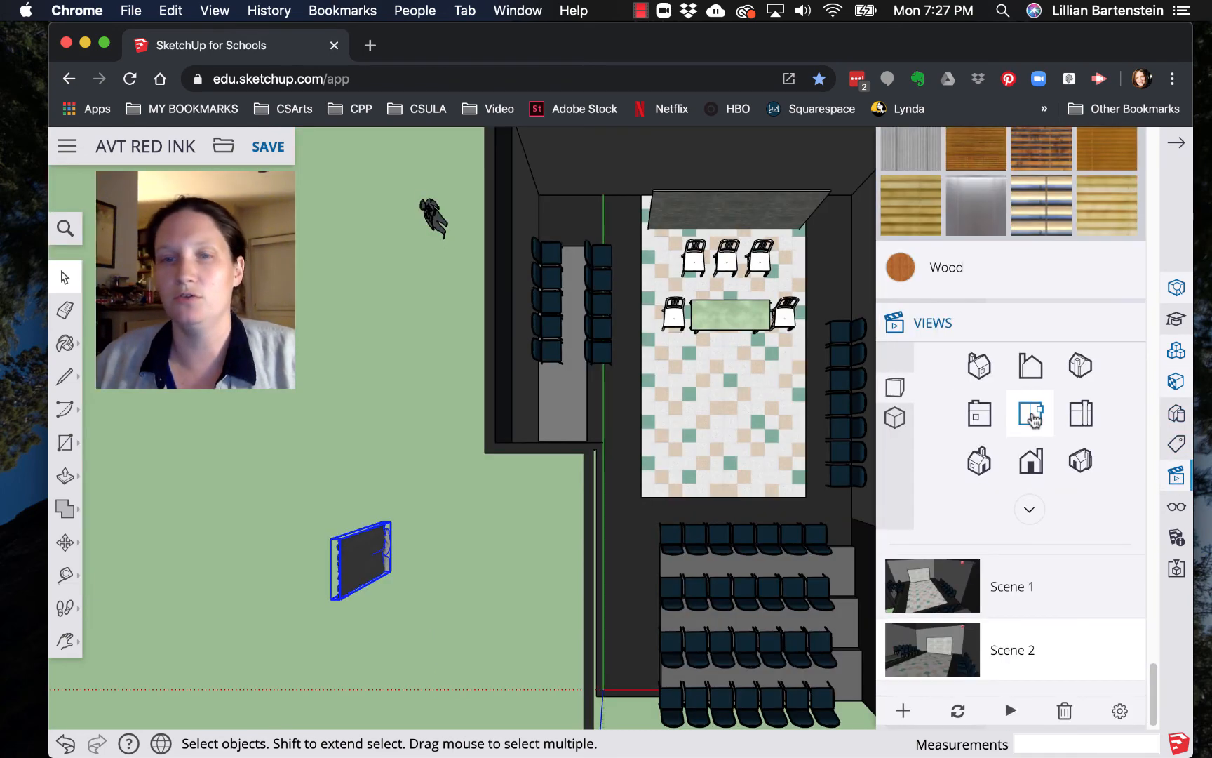
drag(344, 570, 541, 526)
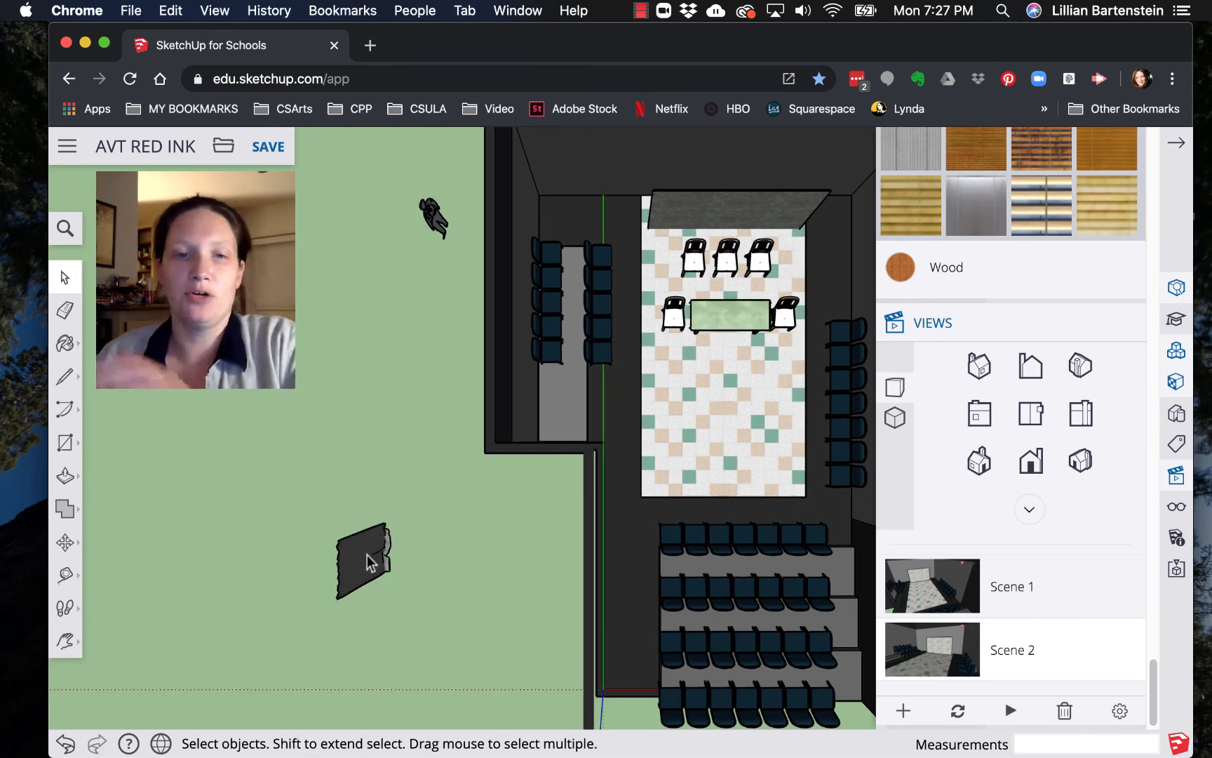
key(m)
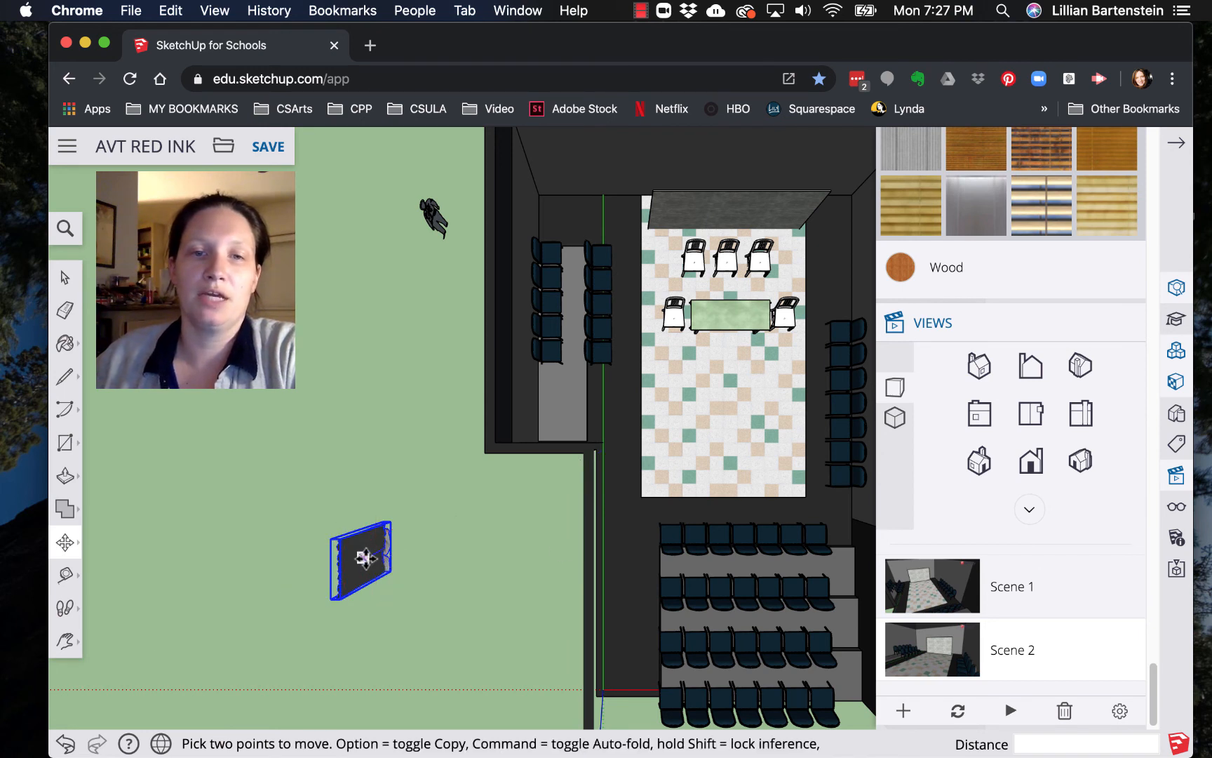
click(362, 558)
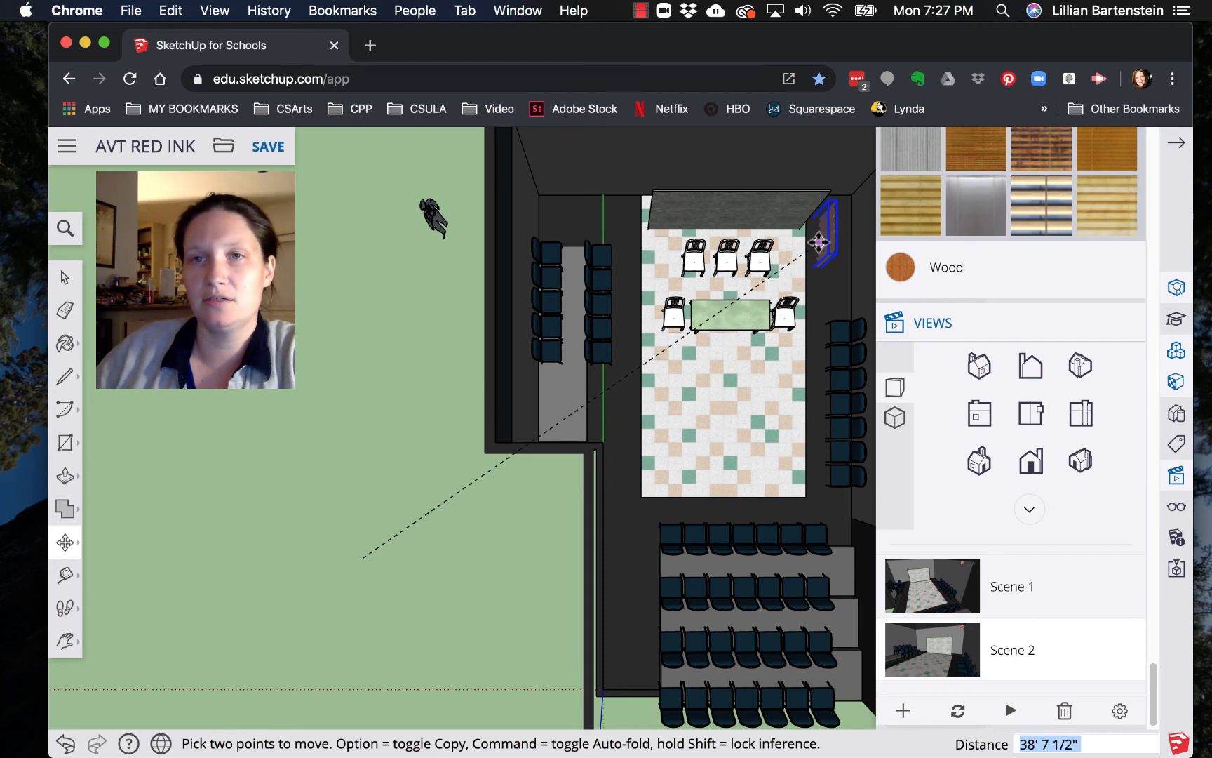
click(818, 241)
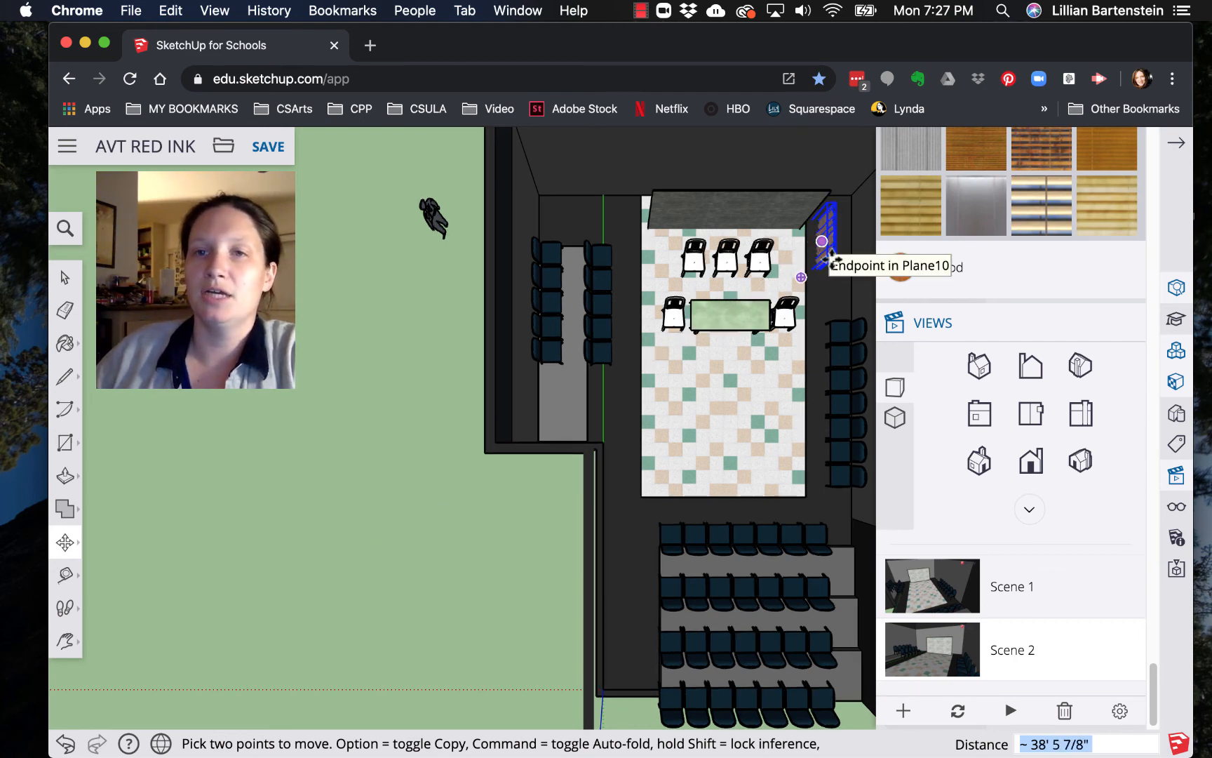
Step: Rotate the curtain panel about its vertical axis until it runs parallel to the stage's back wall
scroll(830, 250, up, 5)
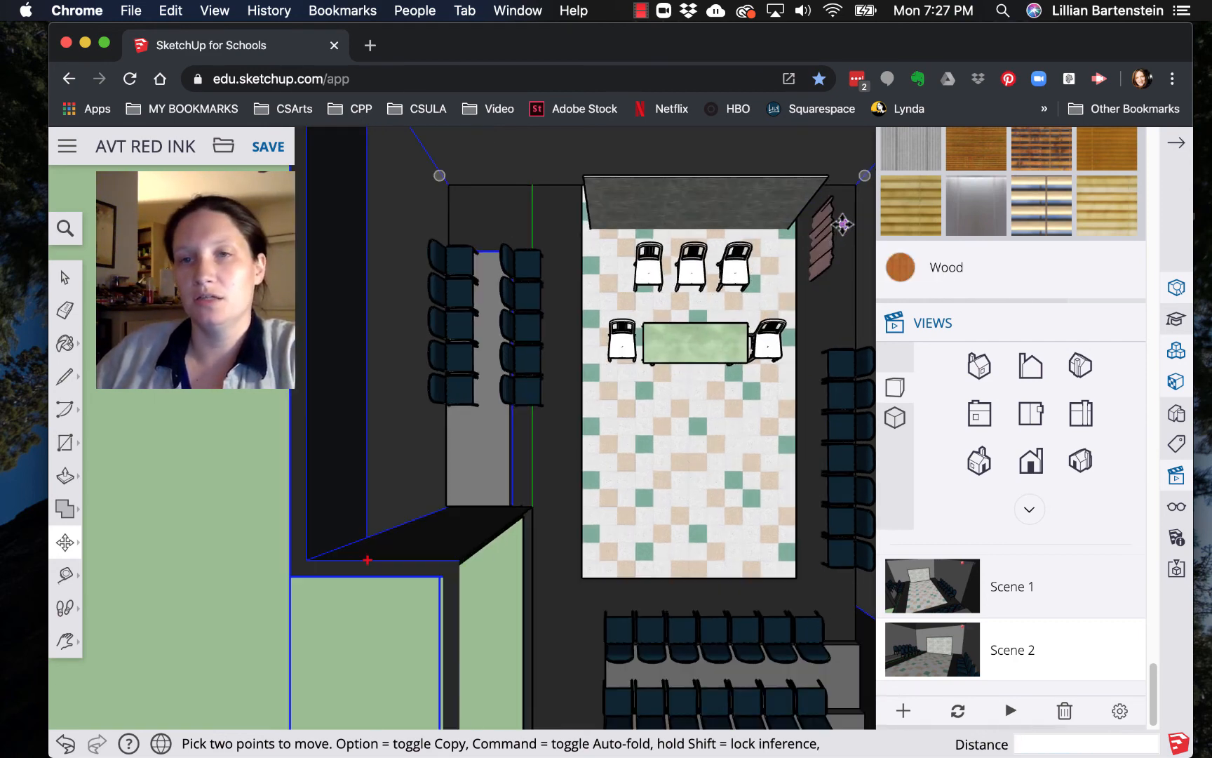
scroll(830, 246, up, 3)
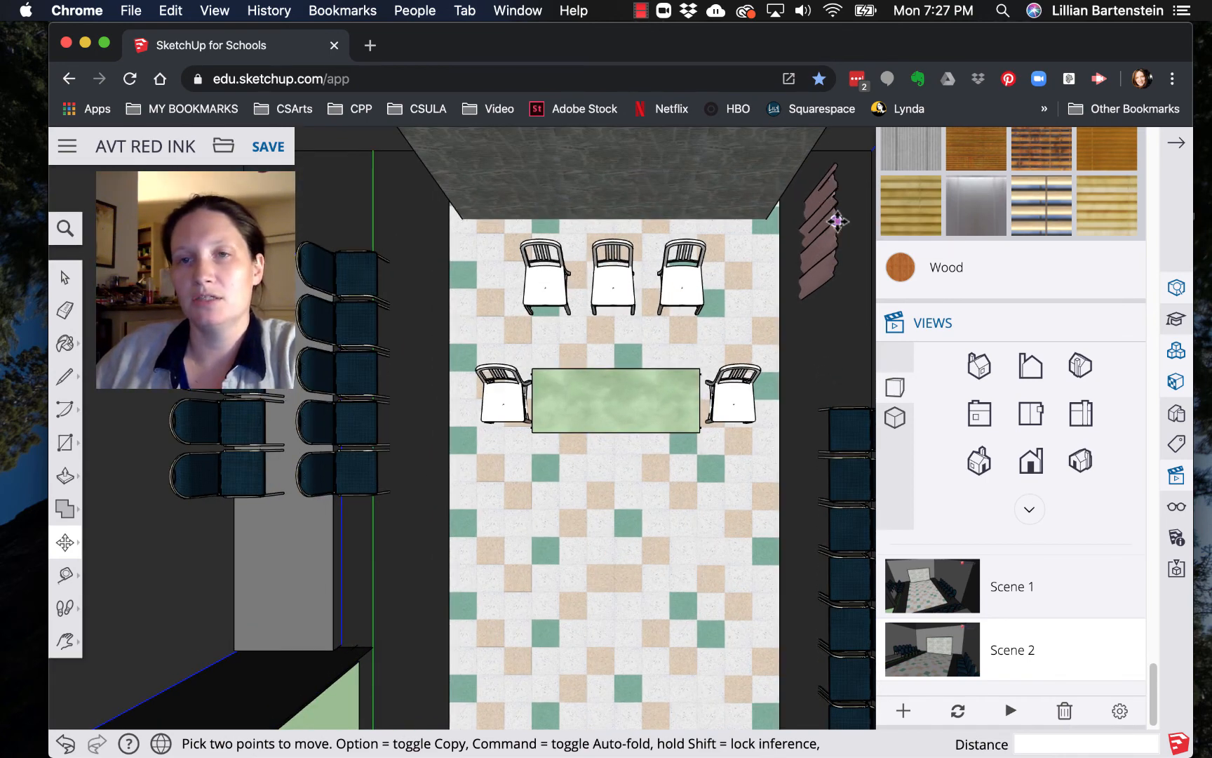
scroll(838, 225, up, 5)
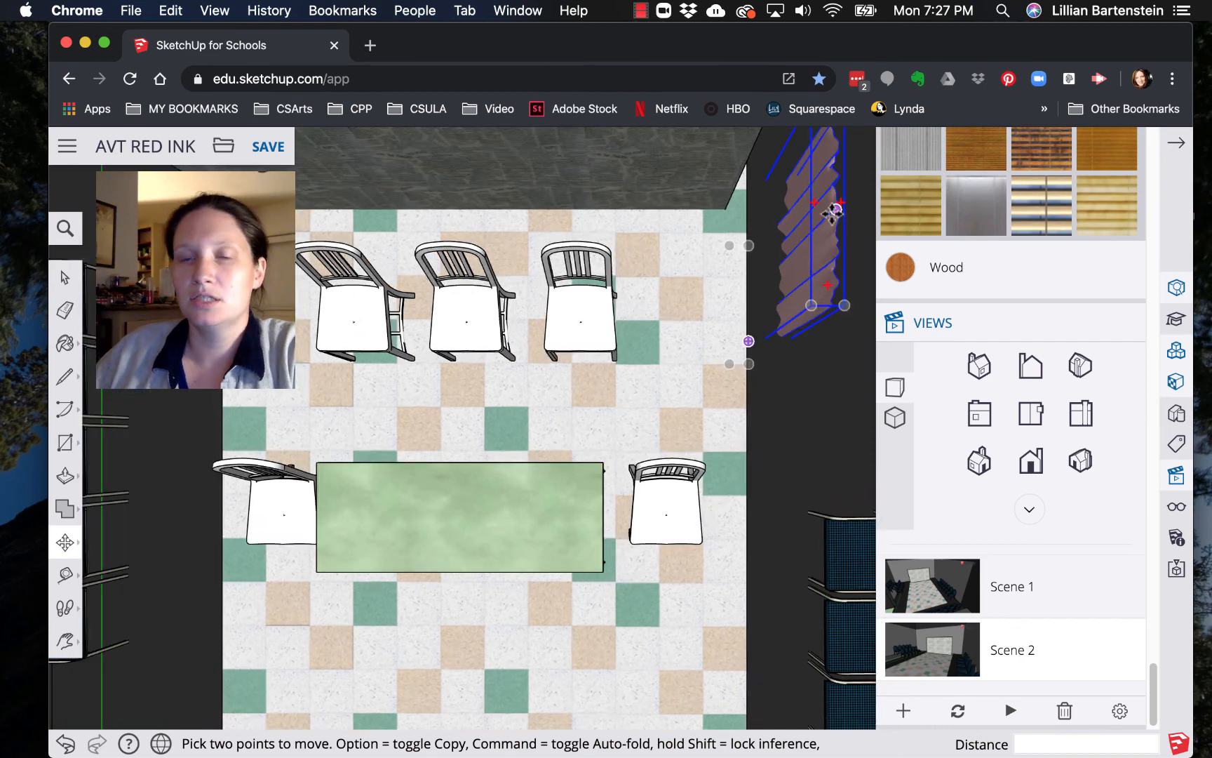
key(q)
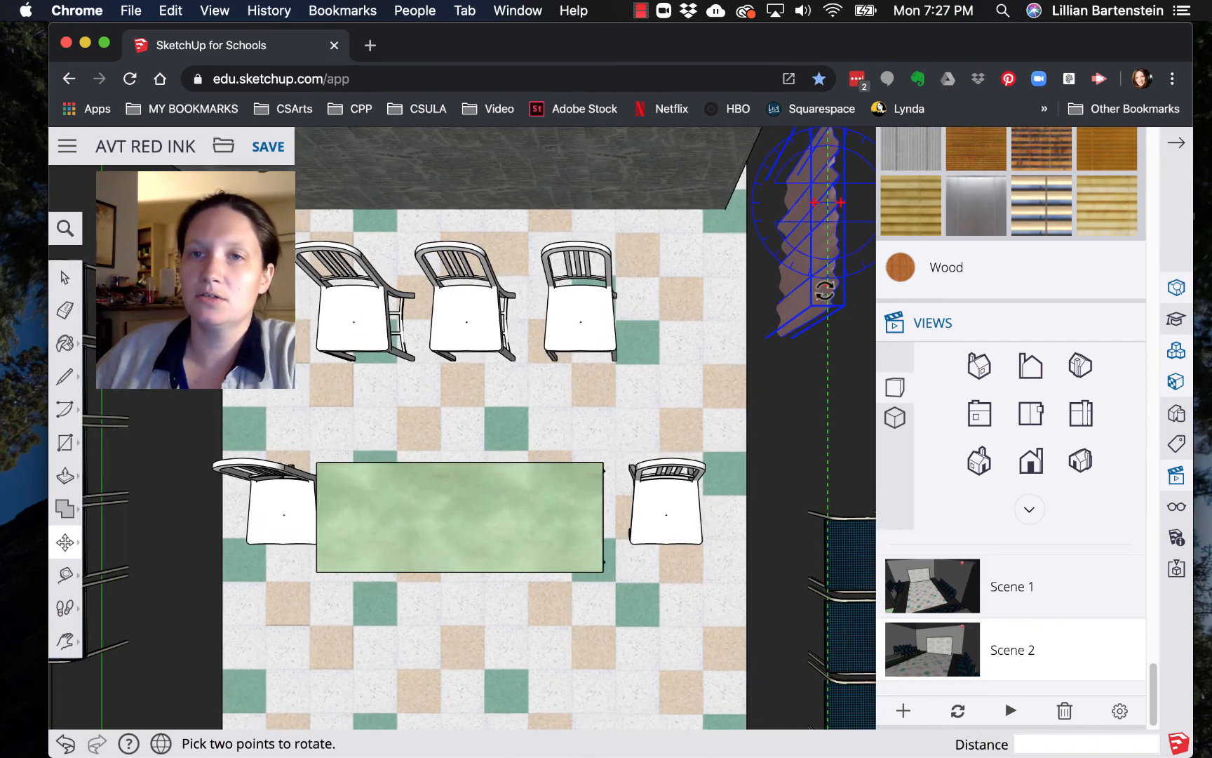
click(825, 291)
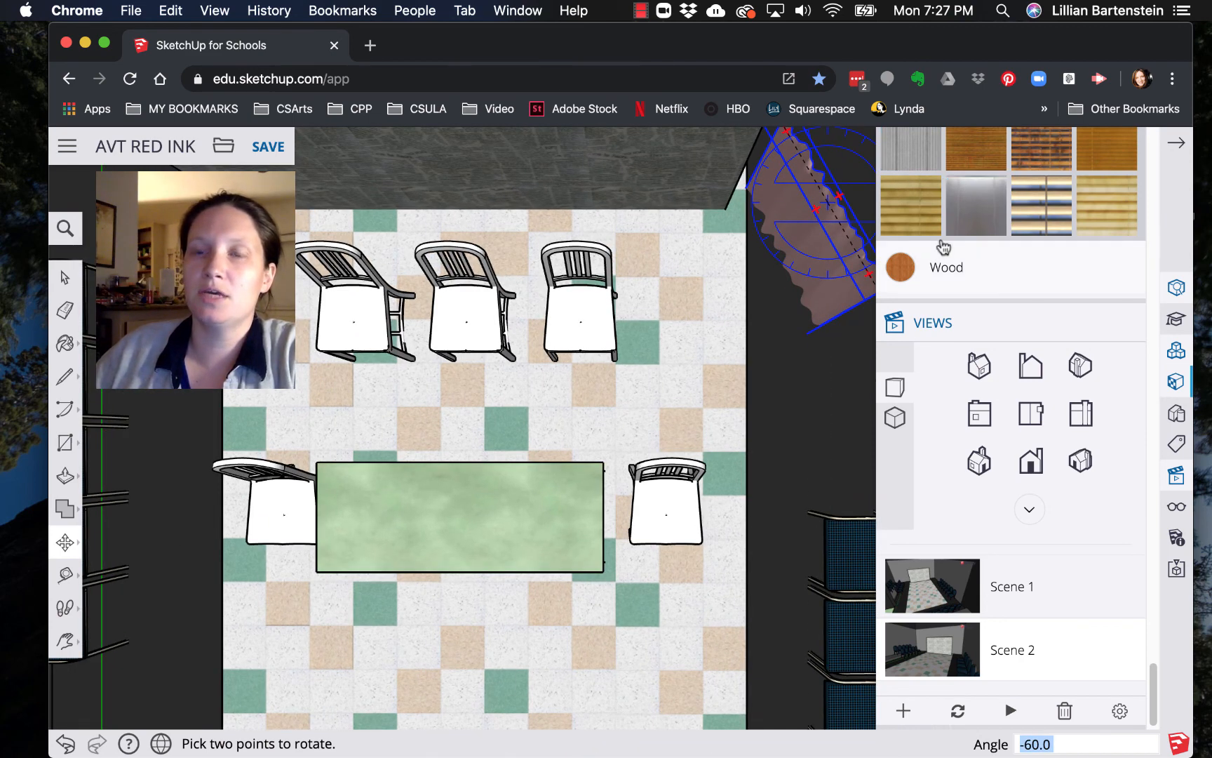
key(Escape)
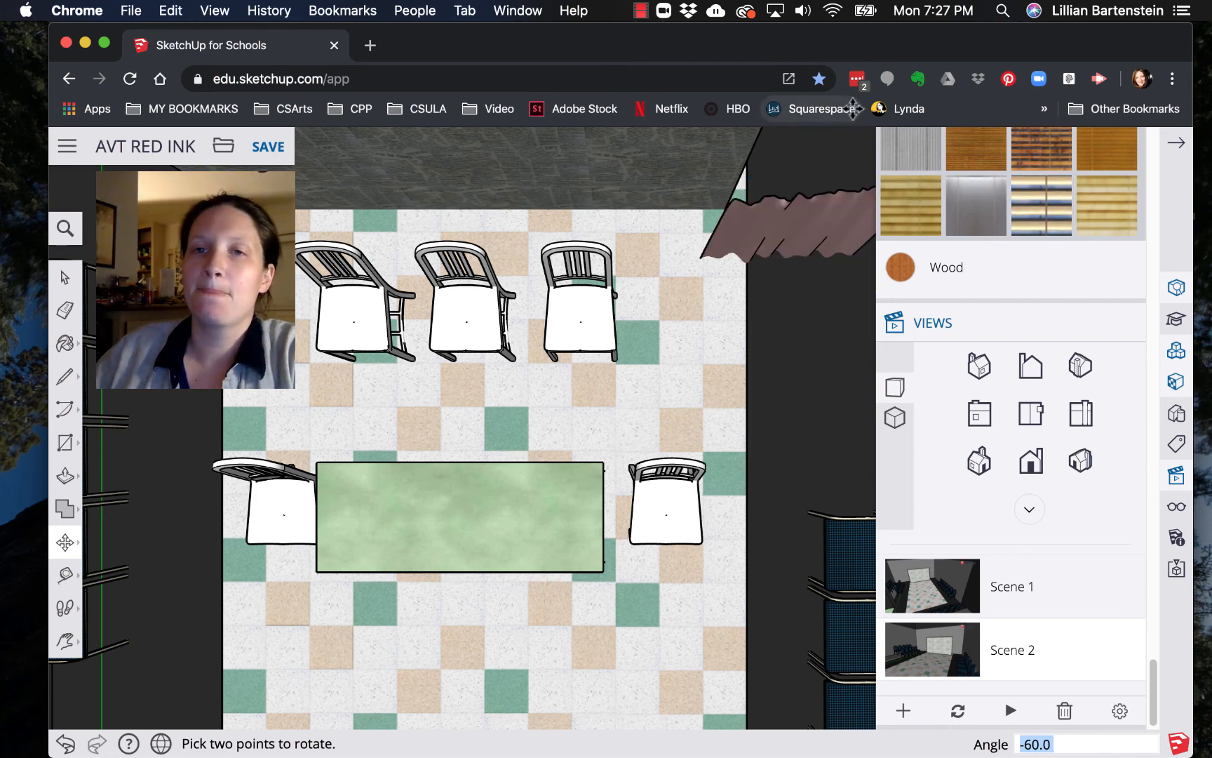
Step: Raise the curtain panel vertically until its full height stands above the stage floor
key(m)
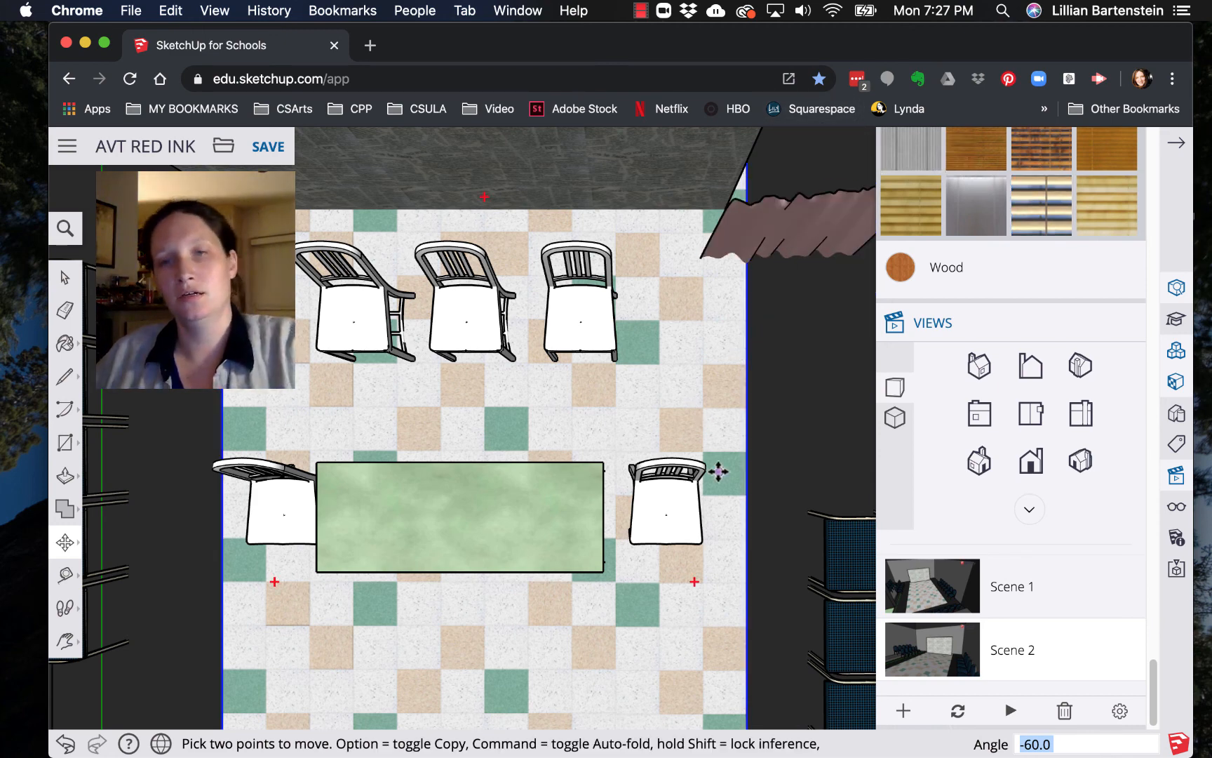
scroll(757, 401, down, 1)
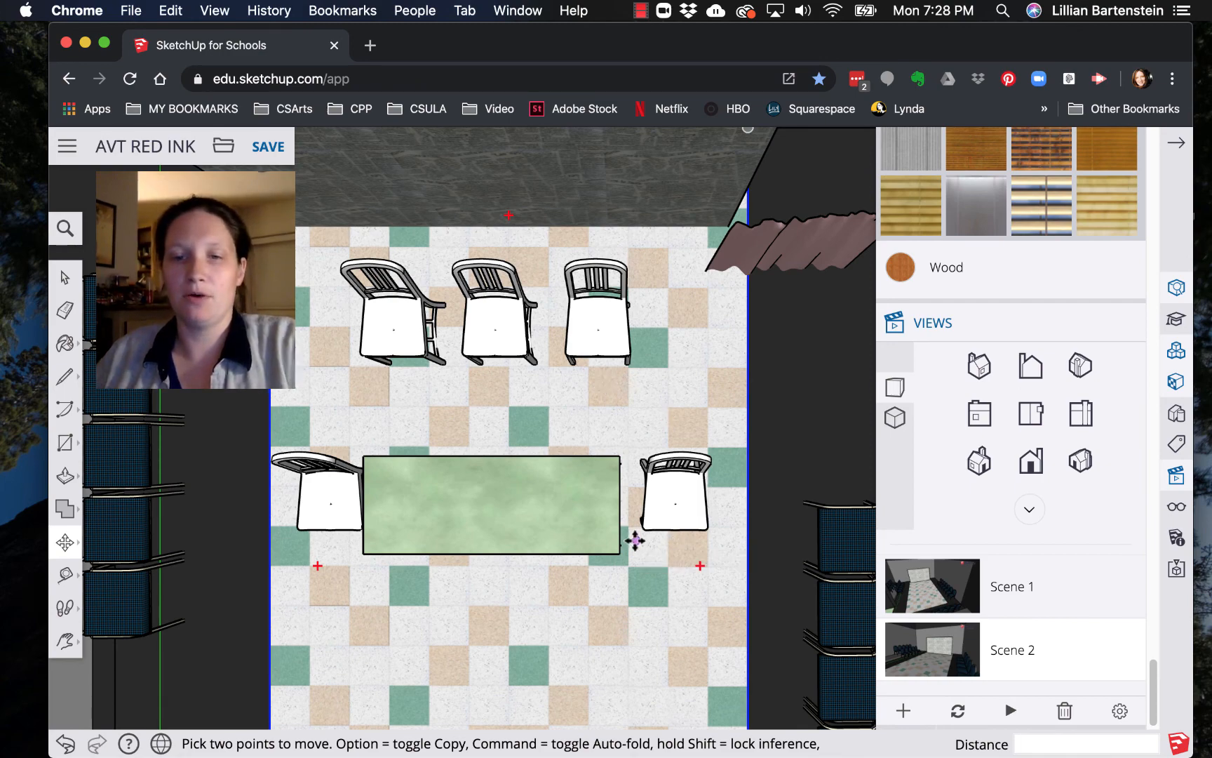
key(o)
drag(631, 644, 632, 261)
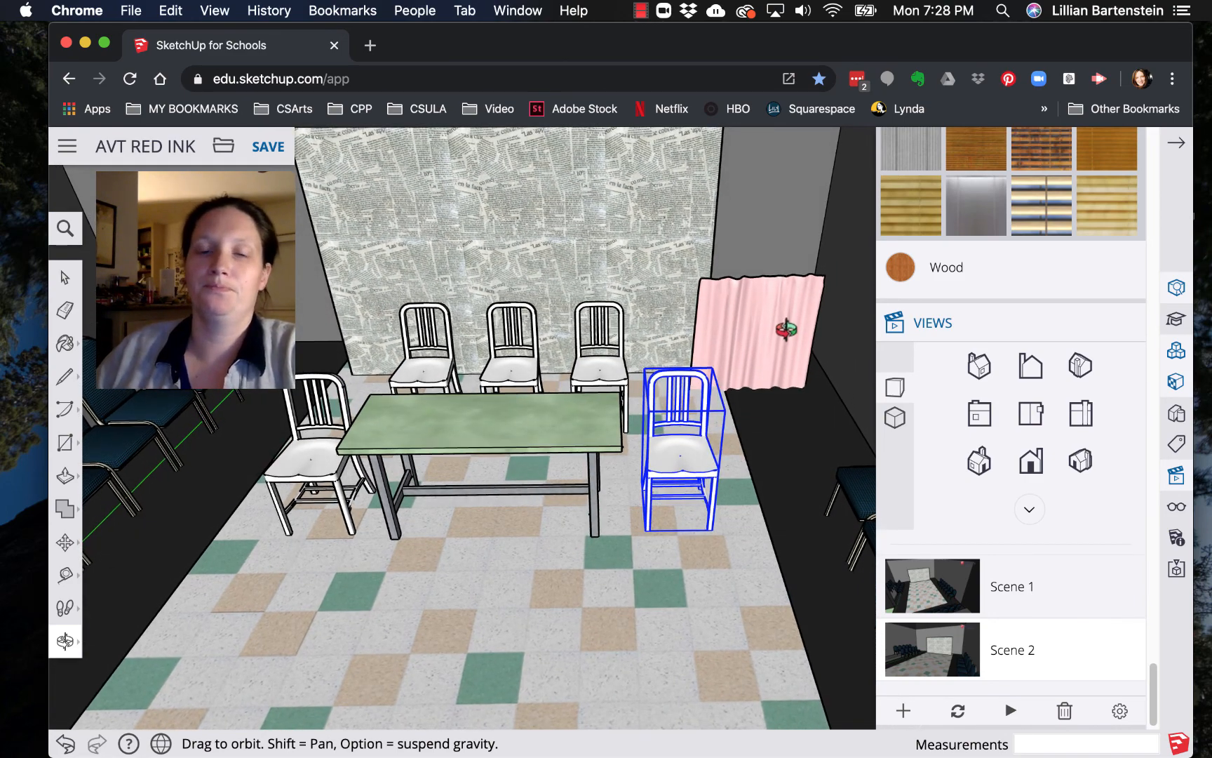
key(space)
click(772, 336)
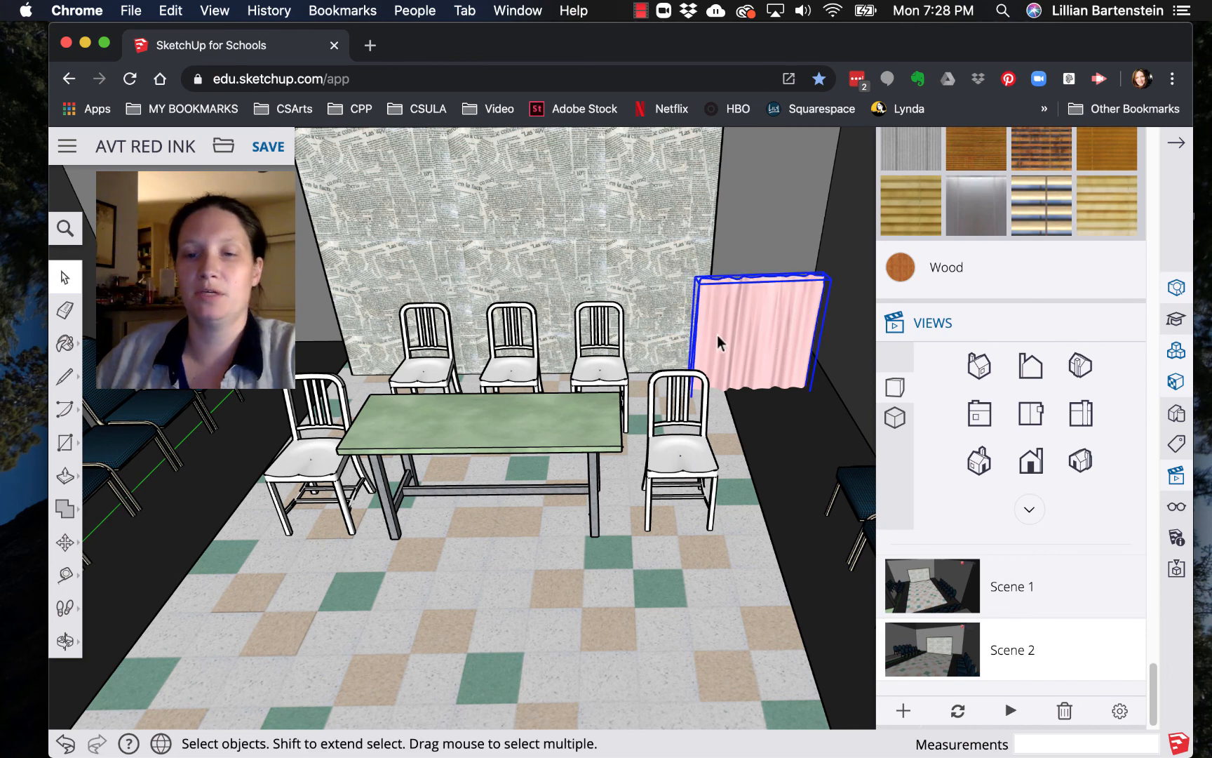
key(m)
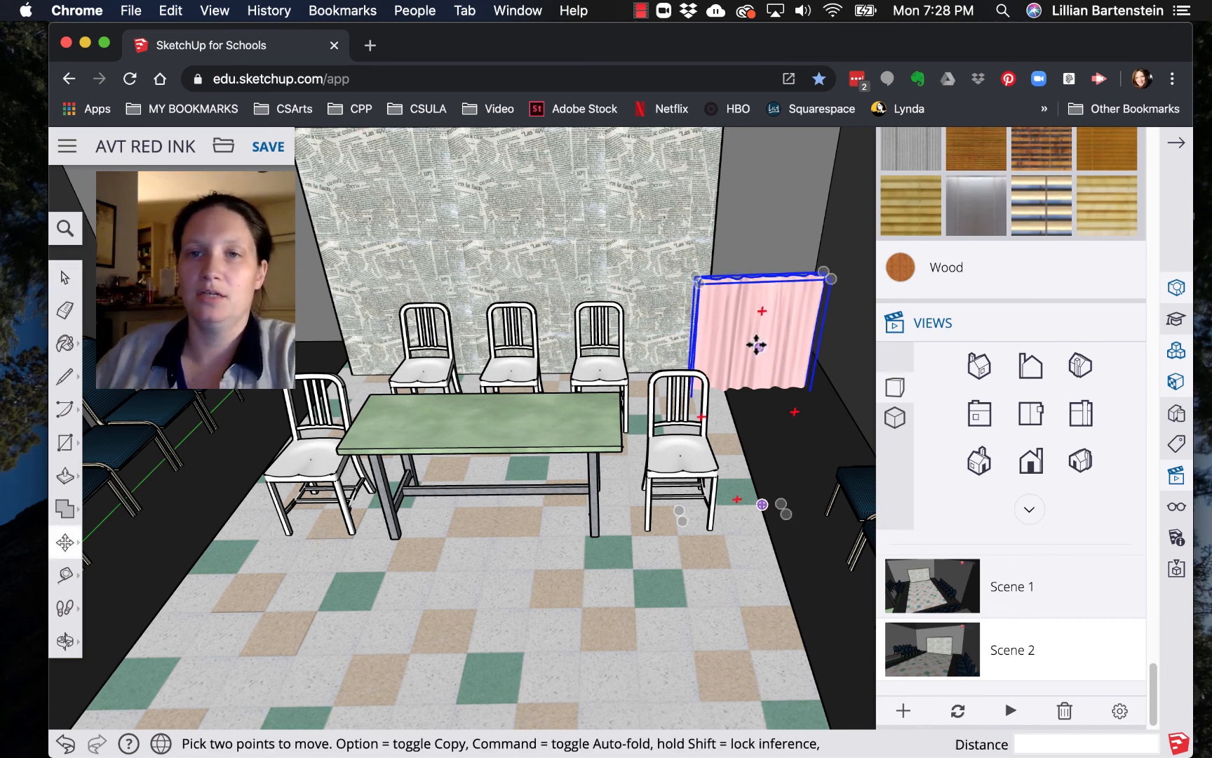
click(756, 344)
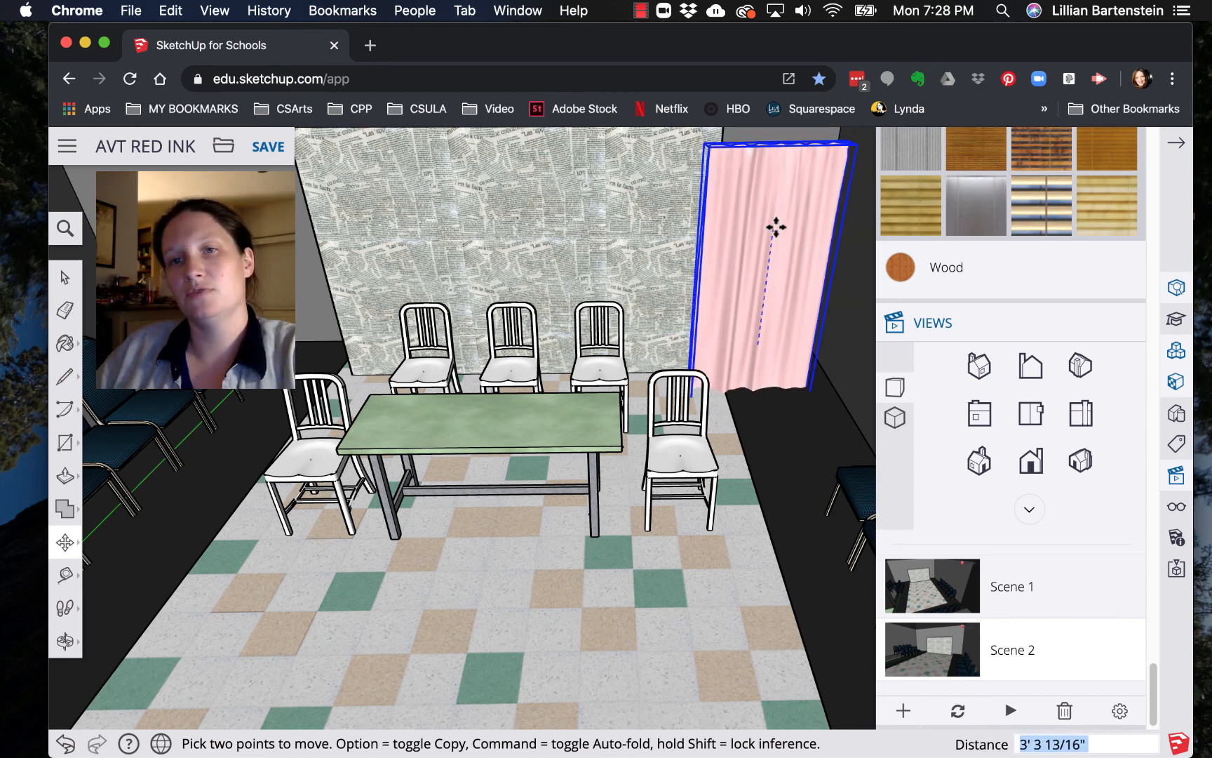
click(775, 285)
Step: Shift the curtain panel along the red axis so it hangs just beside the patterned backdrop
key(q)
scroll(743, 376, down, 2)
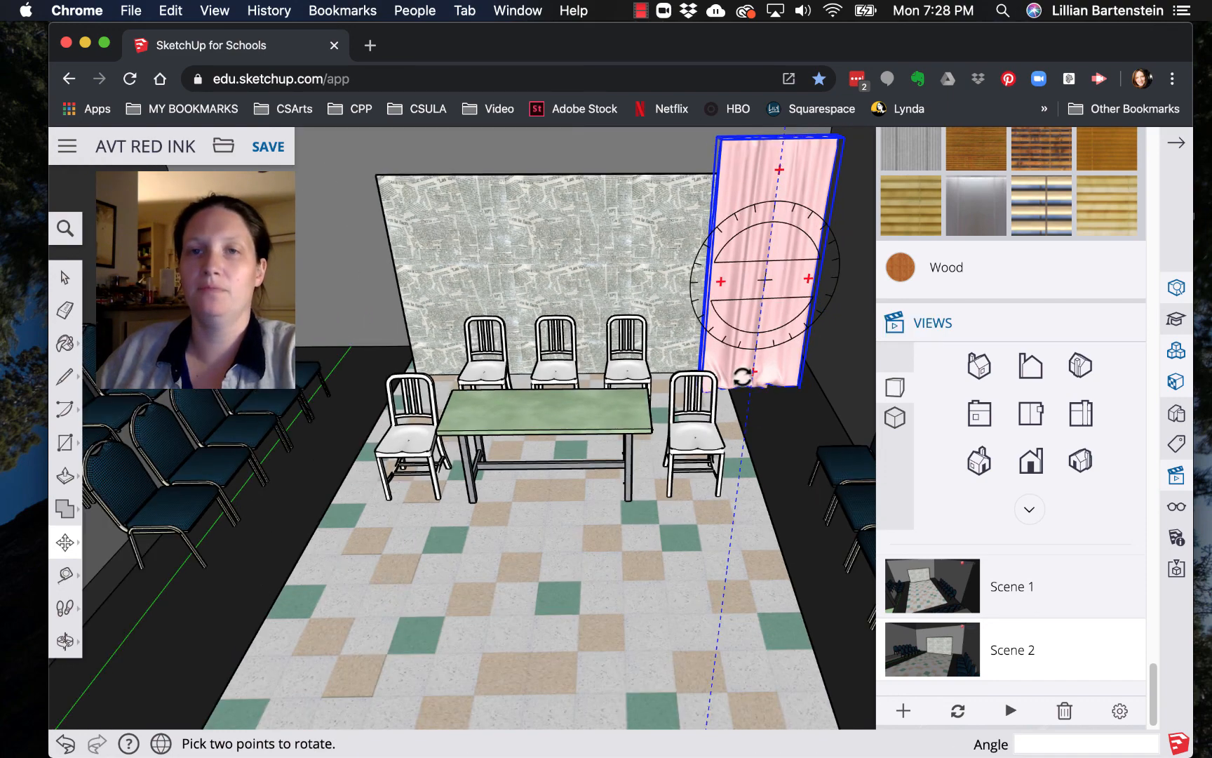
scroll(743, 377, down, 2)
key(m)
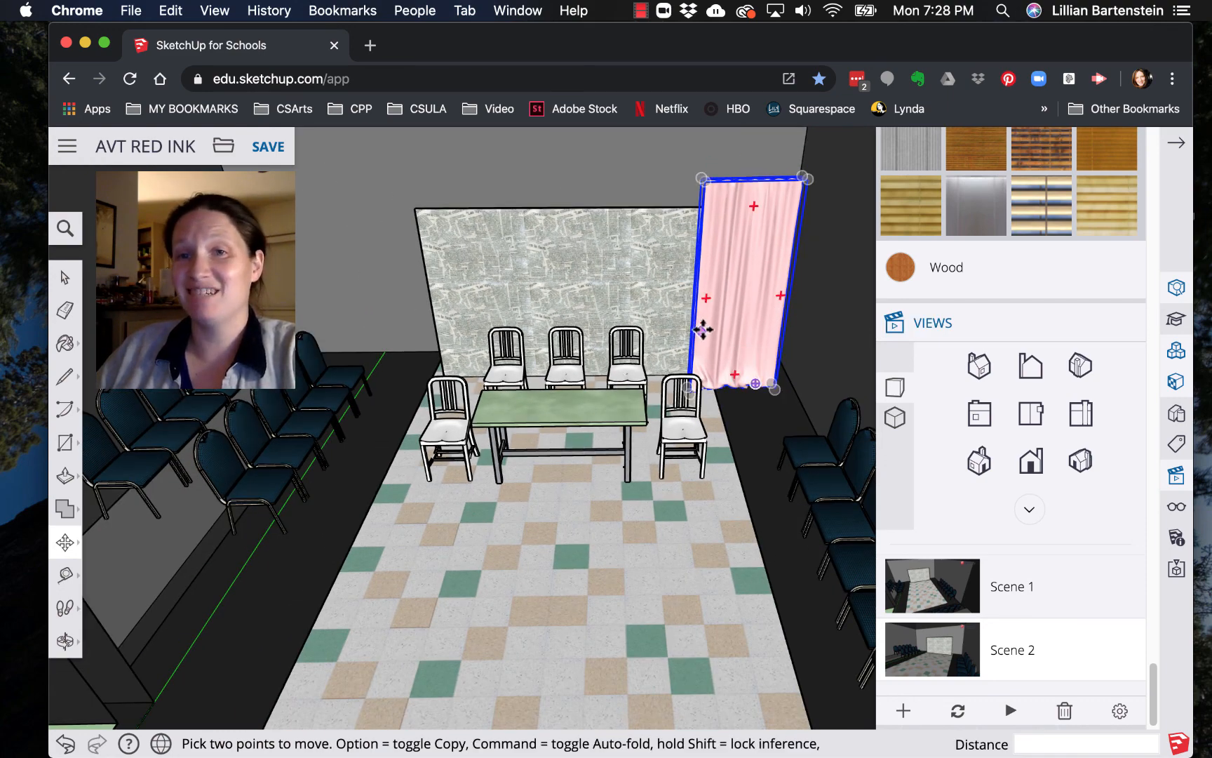
click(747, 290)
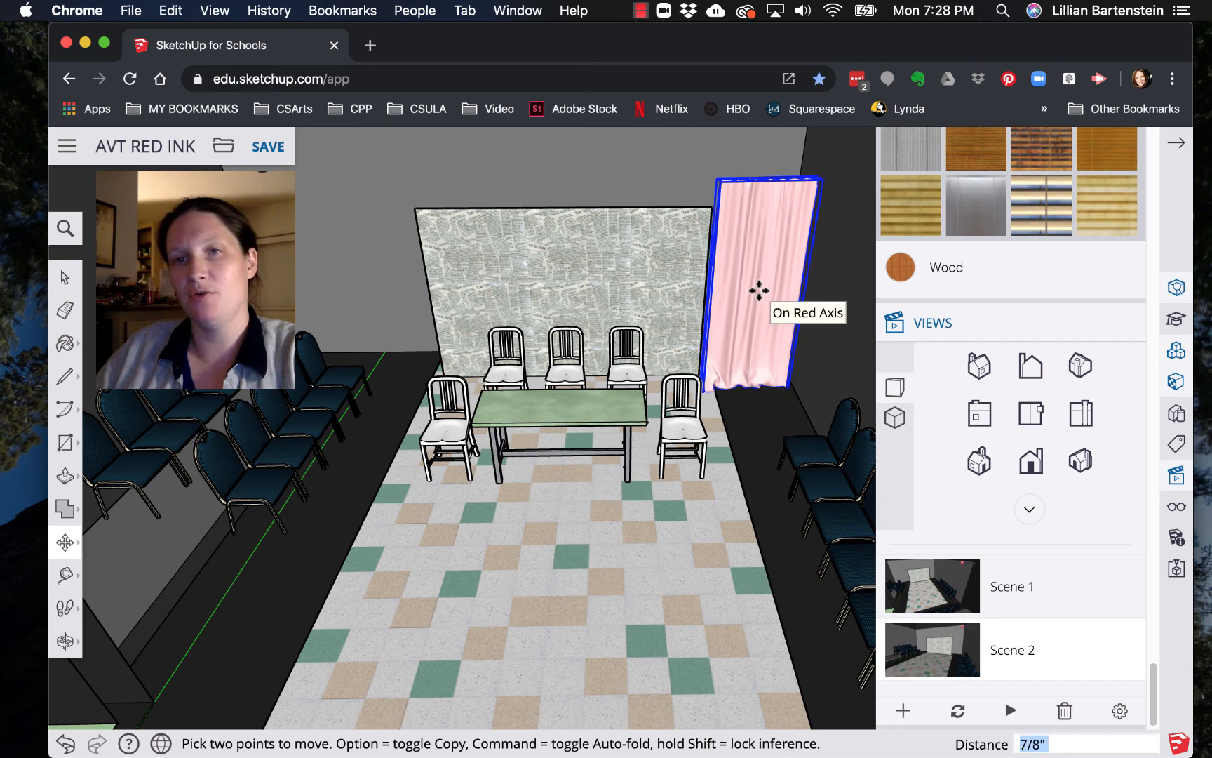
click(758, 289)
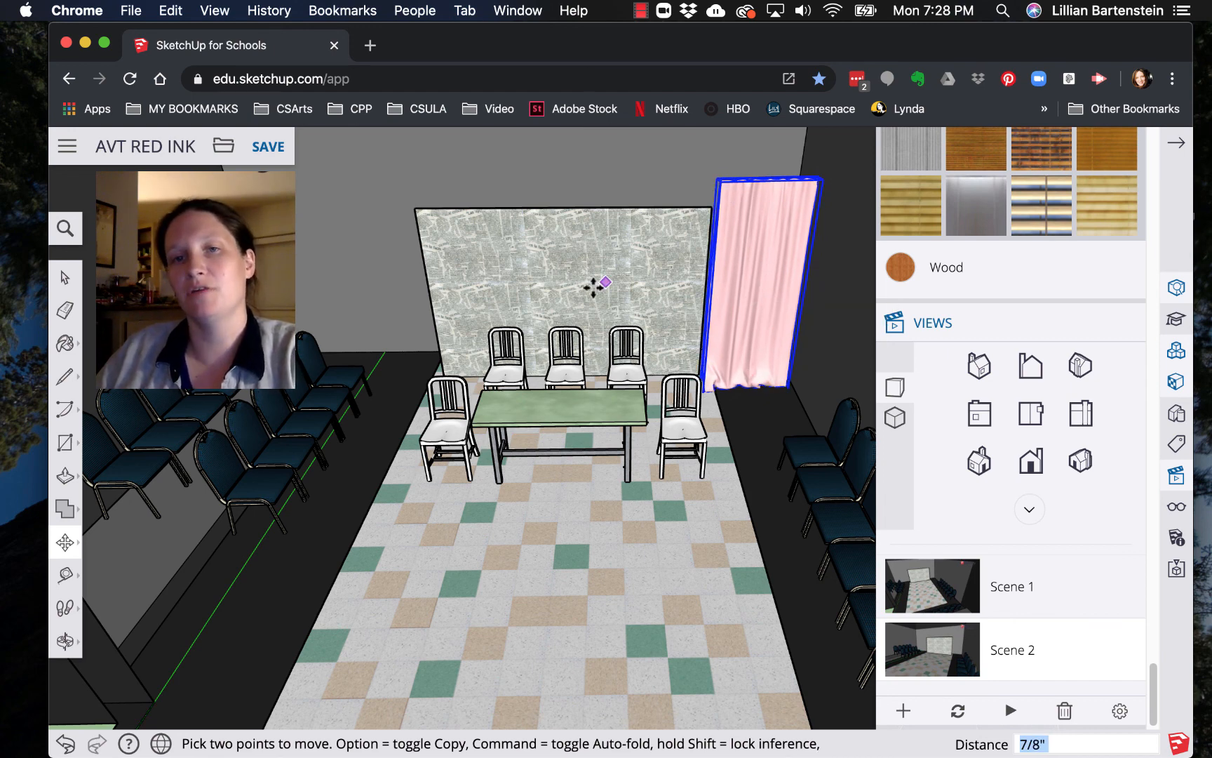
Step: Deselect the curtain panel and hide the open materials and views settings to show the furnished stage
click(65, 278)
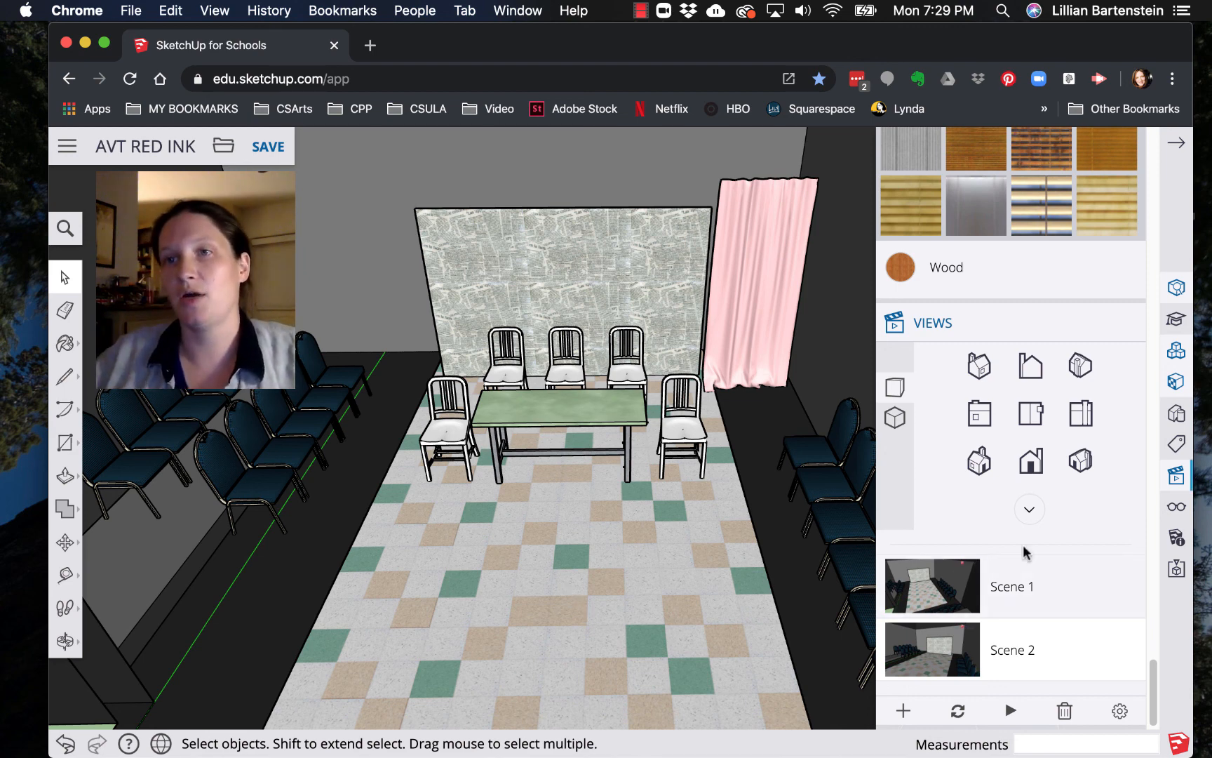
click(1180, 144)
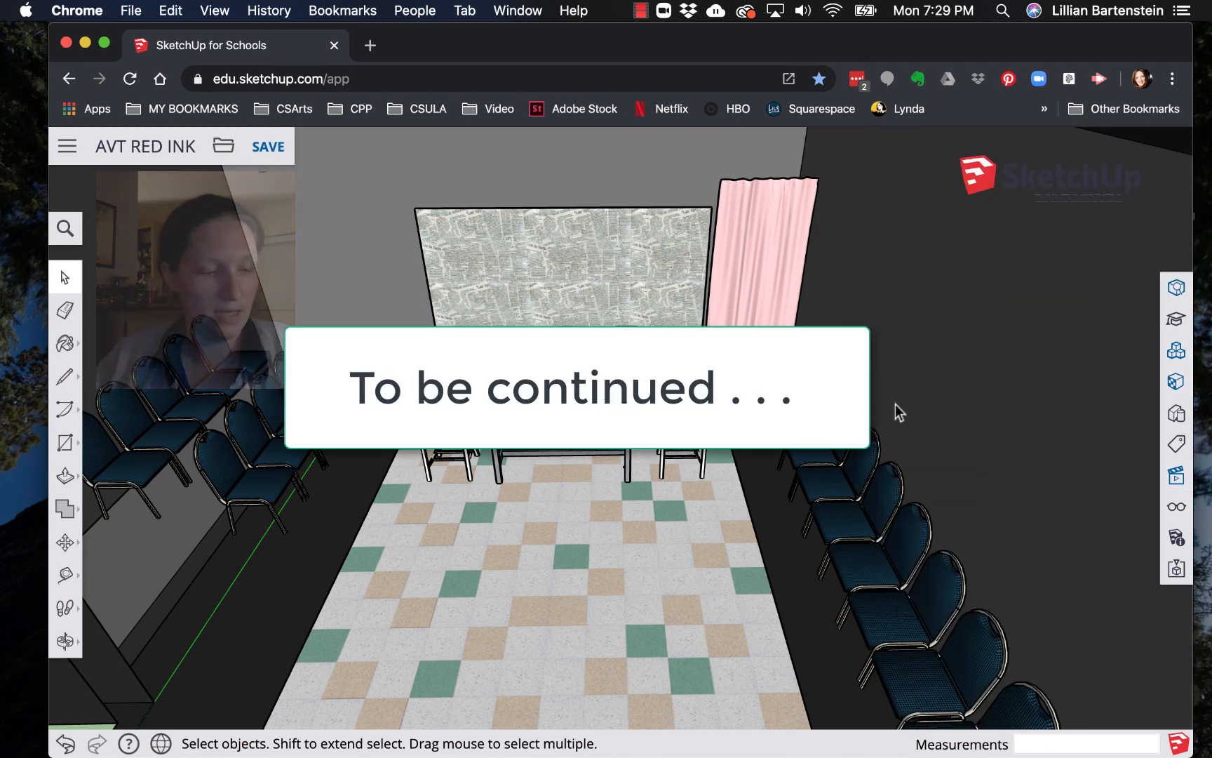
scroll(572, 554, down, 8)
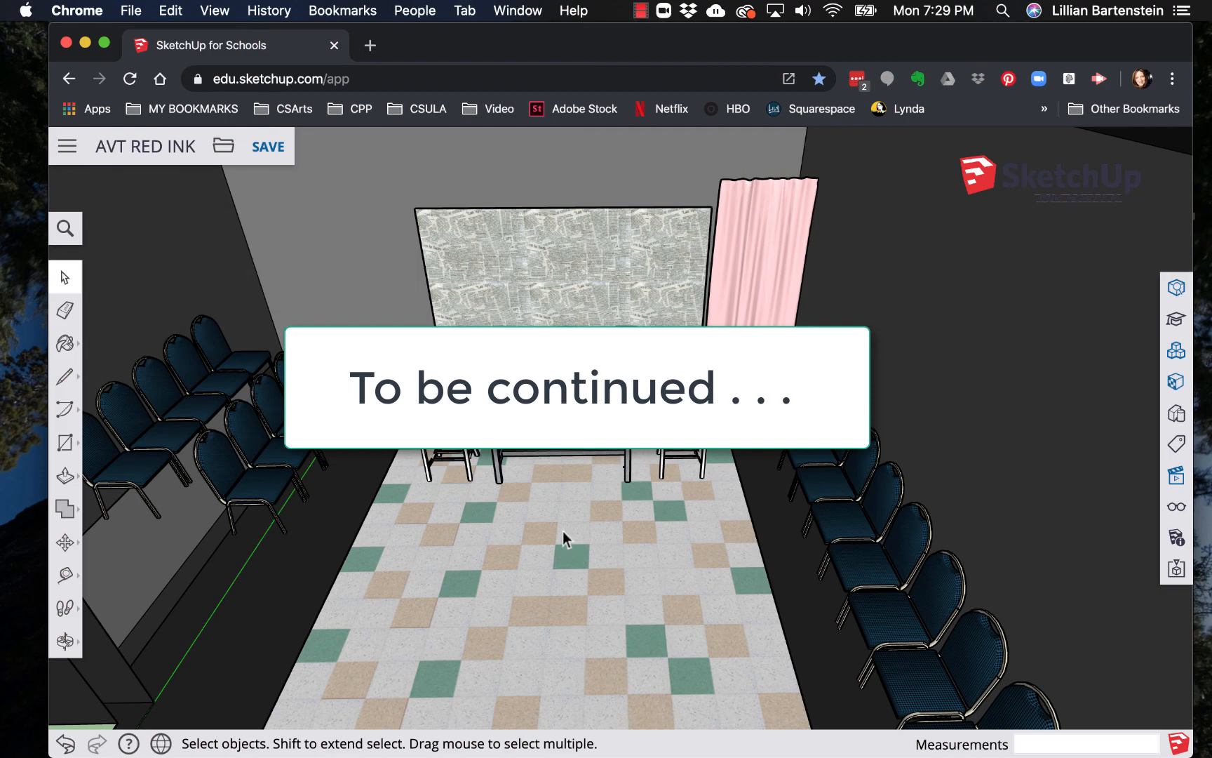